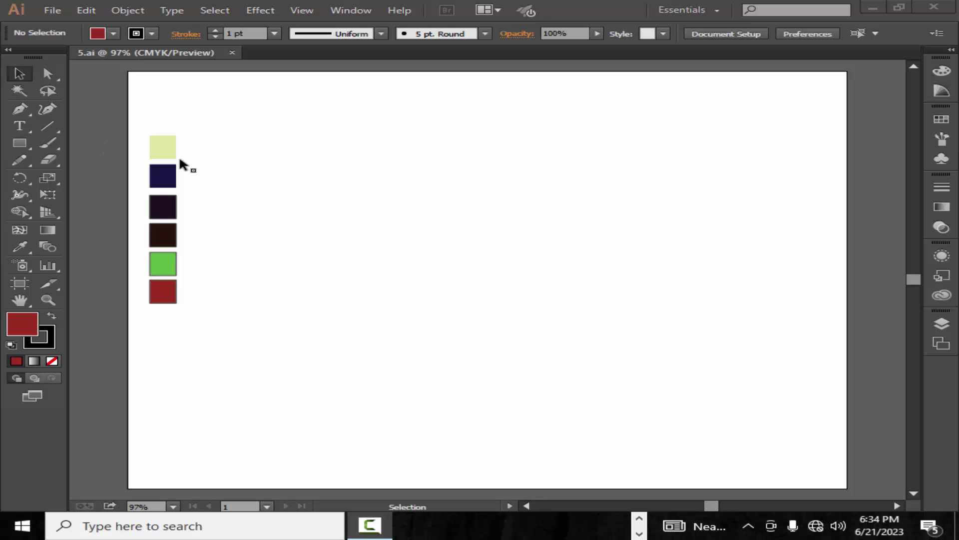
Draw a tall rectangle near the page centre and pull its top-middle point up into a peak.
left_click_drag(24, 136, 40, 138)
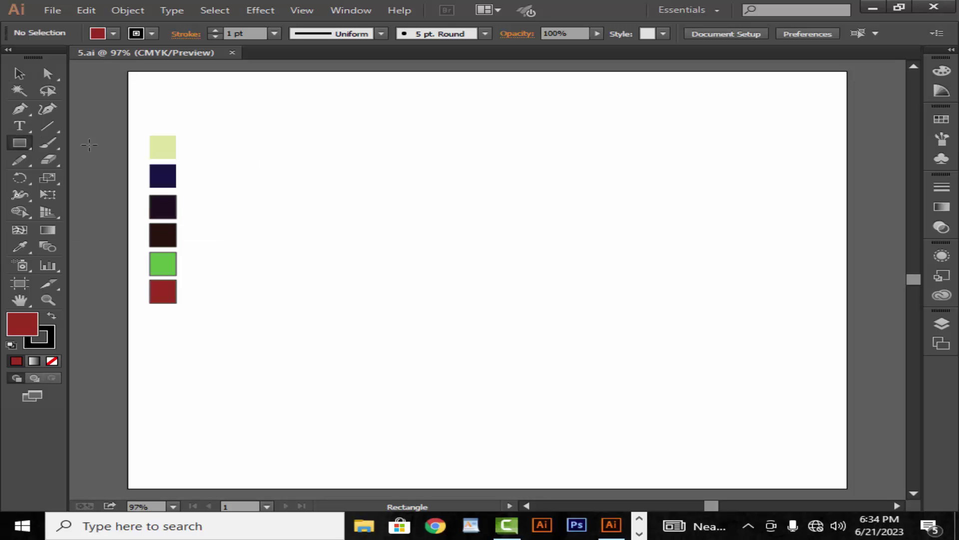
left_click_drag(453, 230, 567, 378)
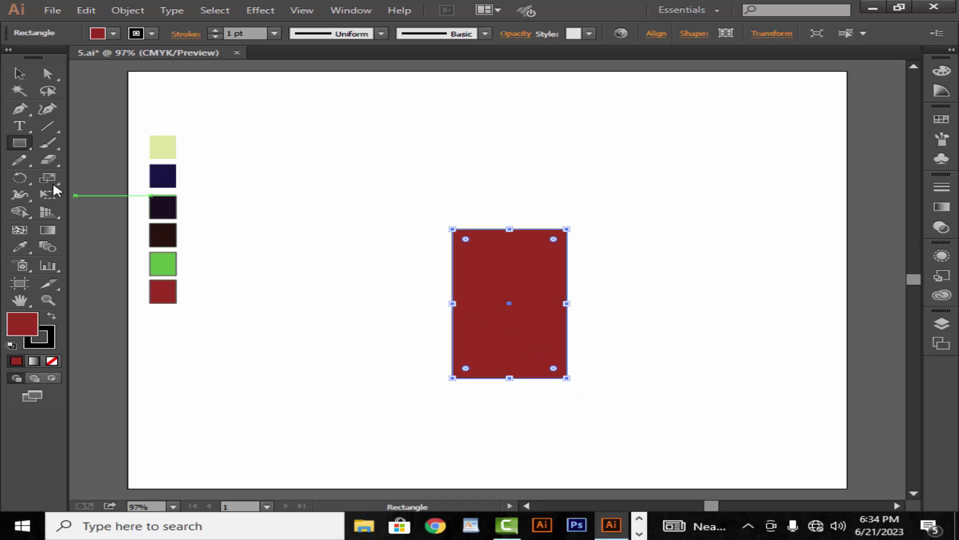
left_click(20, 108)
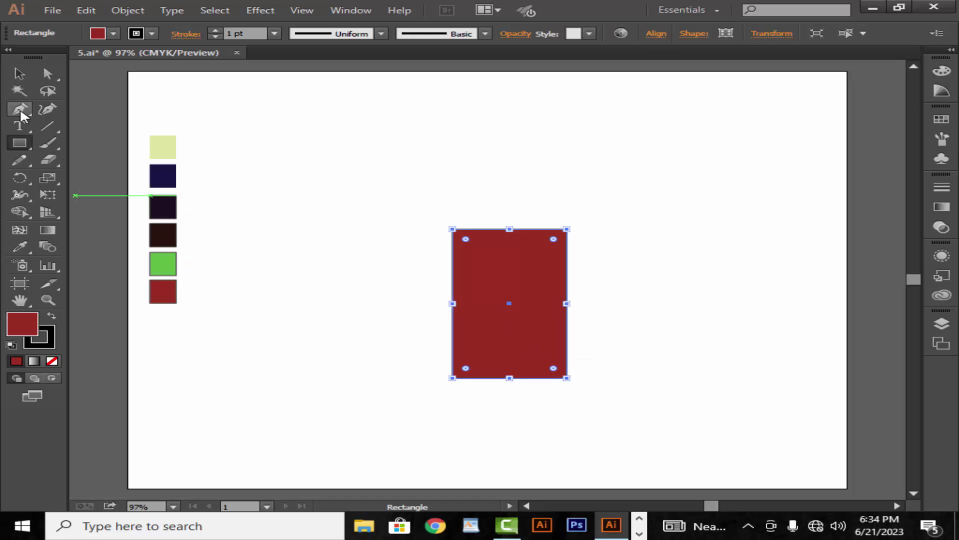
left_click(509, 229)
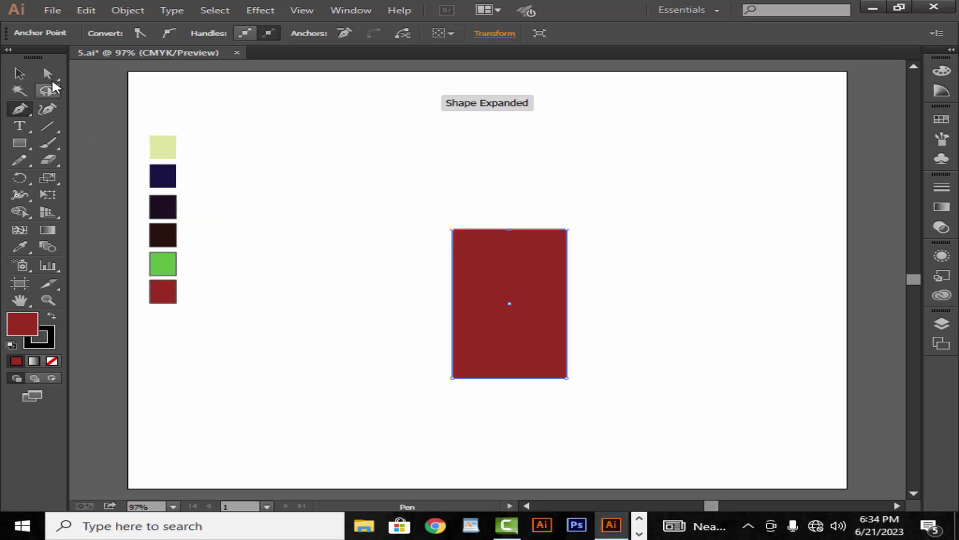
left_click(48, 73)
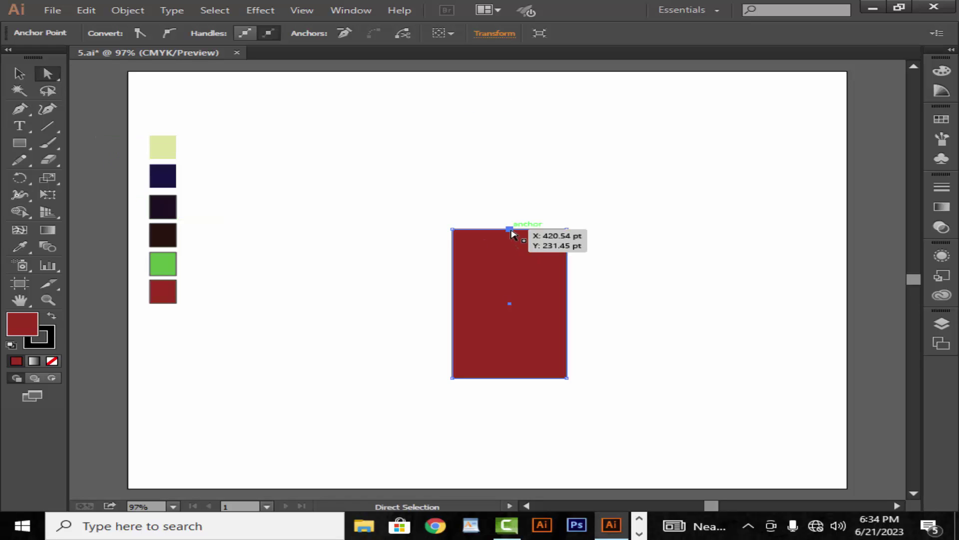
left_click_drag(510, 229, 510, 174)
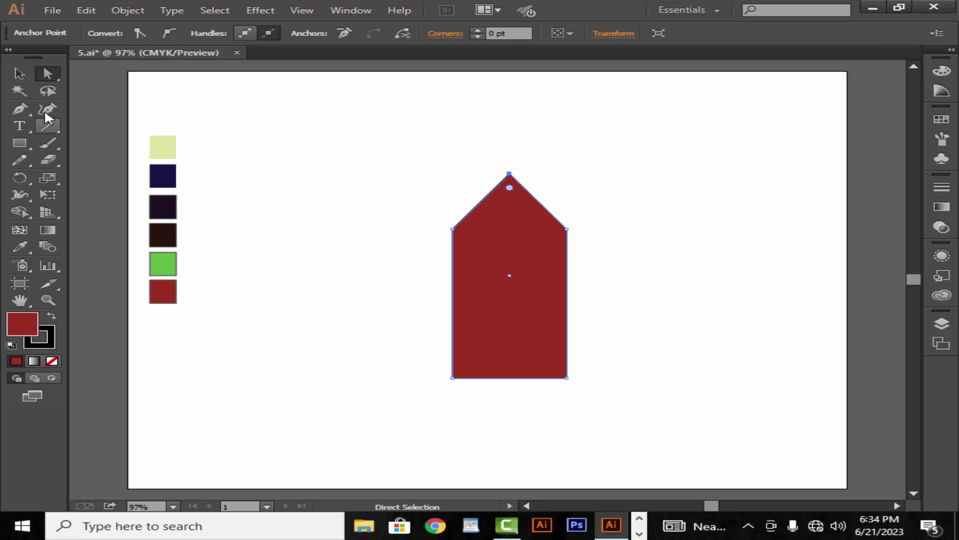
Fill the pointed house shape with the pale yellow-green swatch colour.
left_click(19, 74)
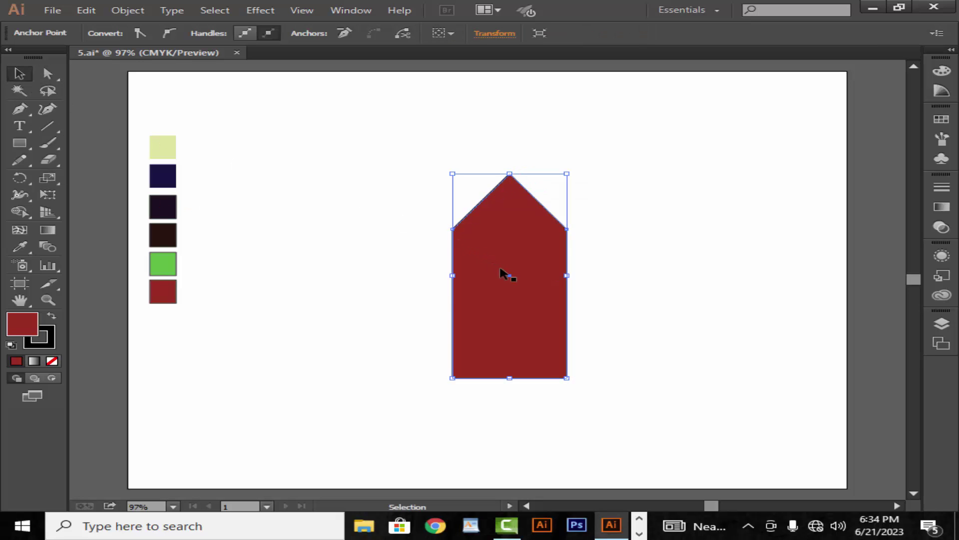
left_click(25, 246)
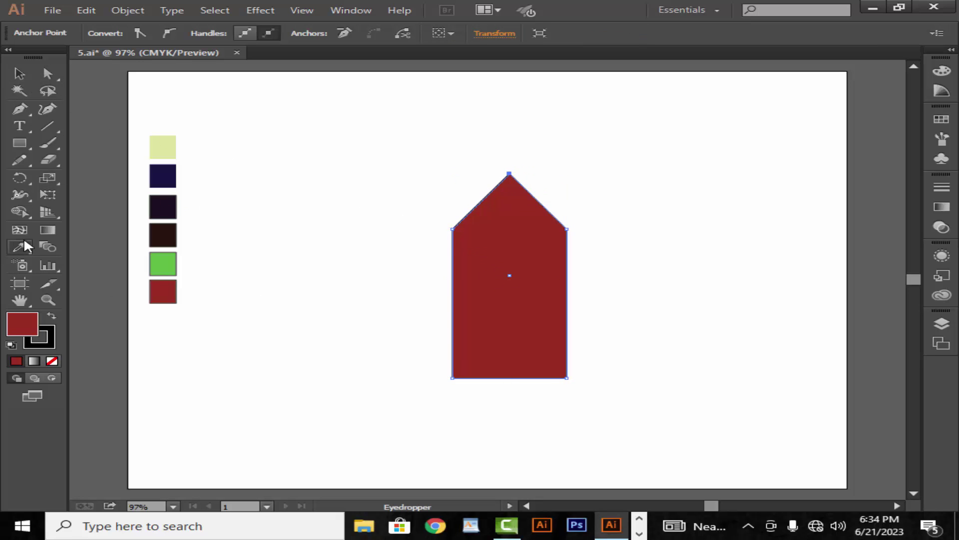
left_click(152, 149)
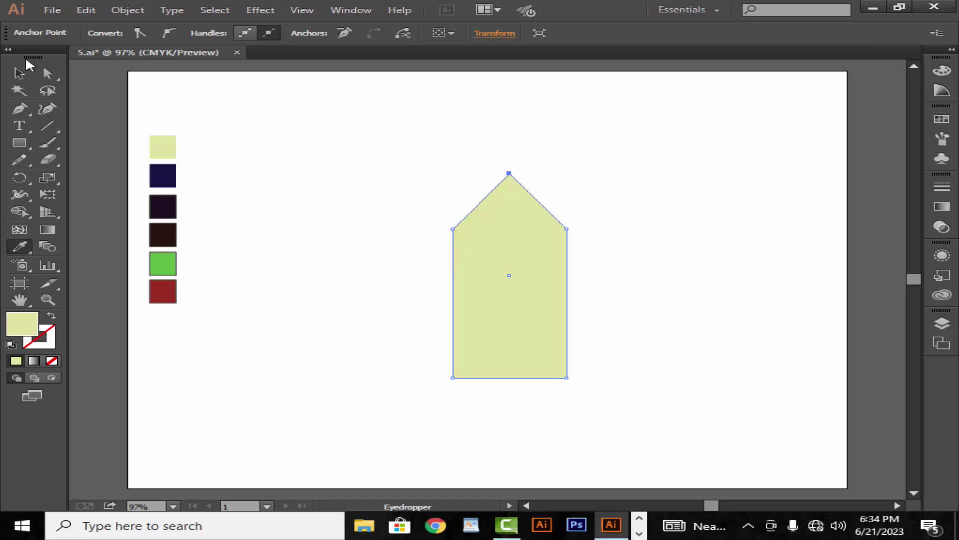
left_click(20, 73)
Draw a closed chevron-shaped roof band around the house's apex with the Pen tool.
left_click(20, 109)
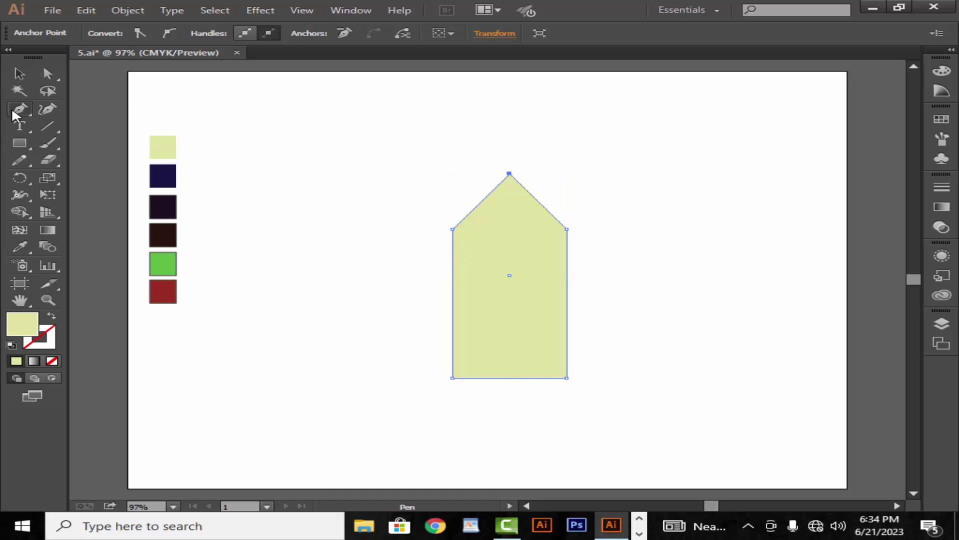
left_click(445, 235)
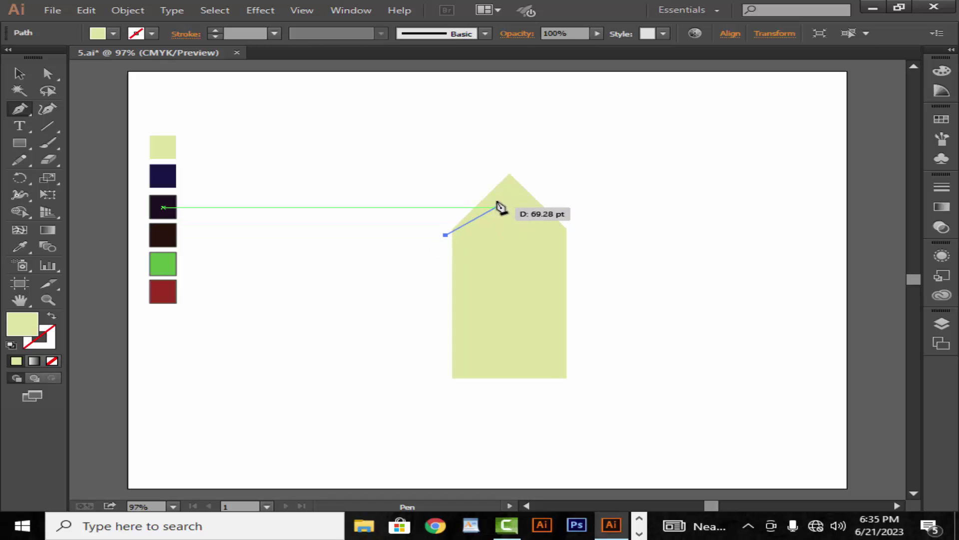
left_click(509, 174)
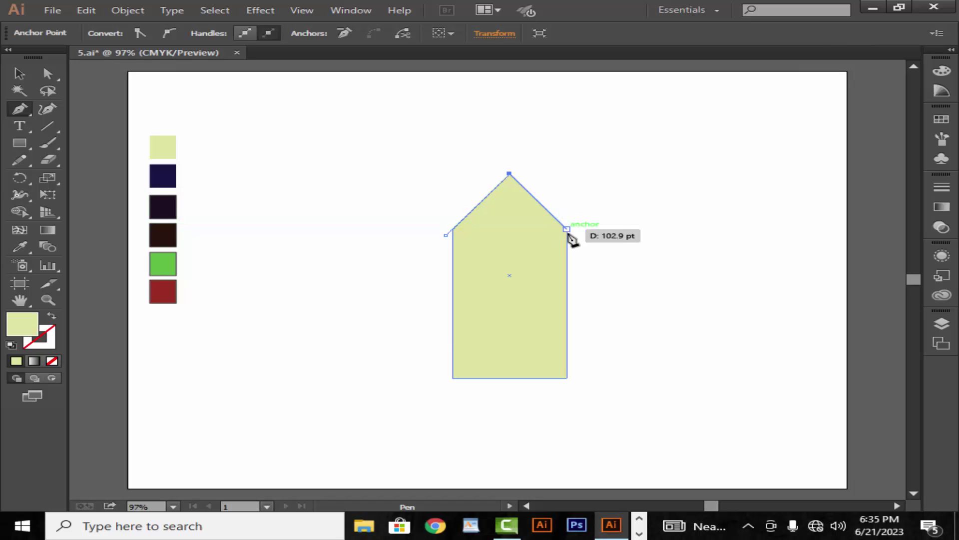
left_click(574, 235)
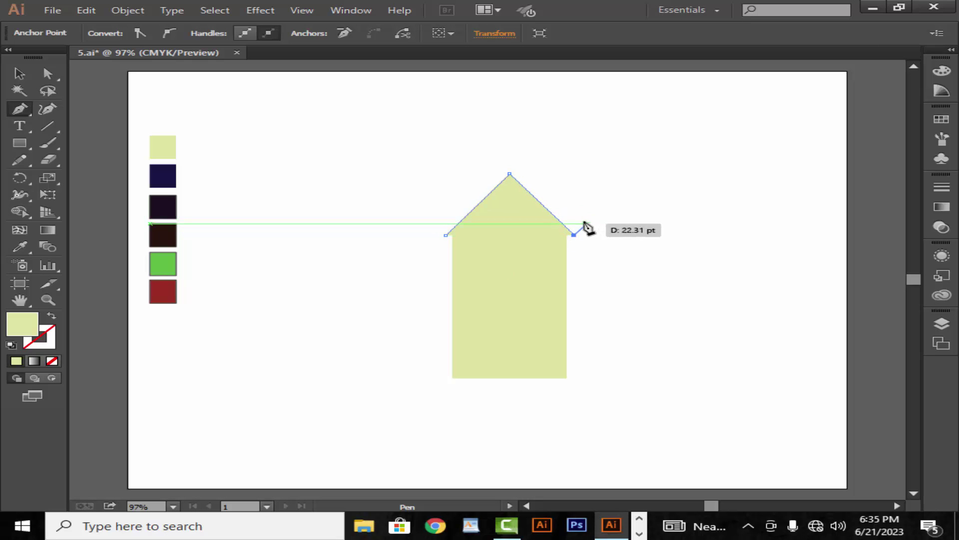
left_click(580, 230)
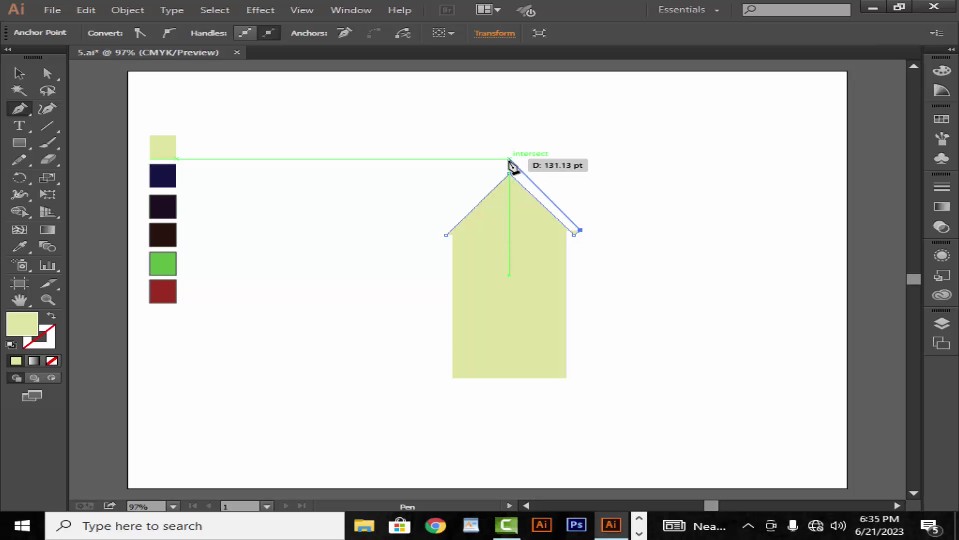
left_click(509, 164)
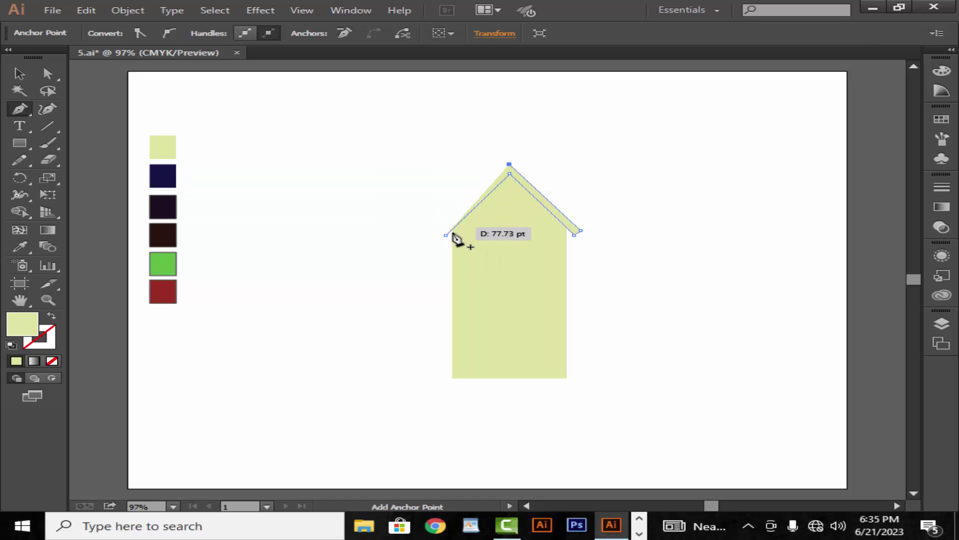
left_click(438, 232)
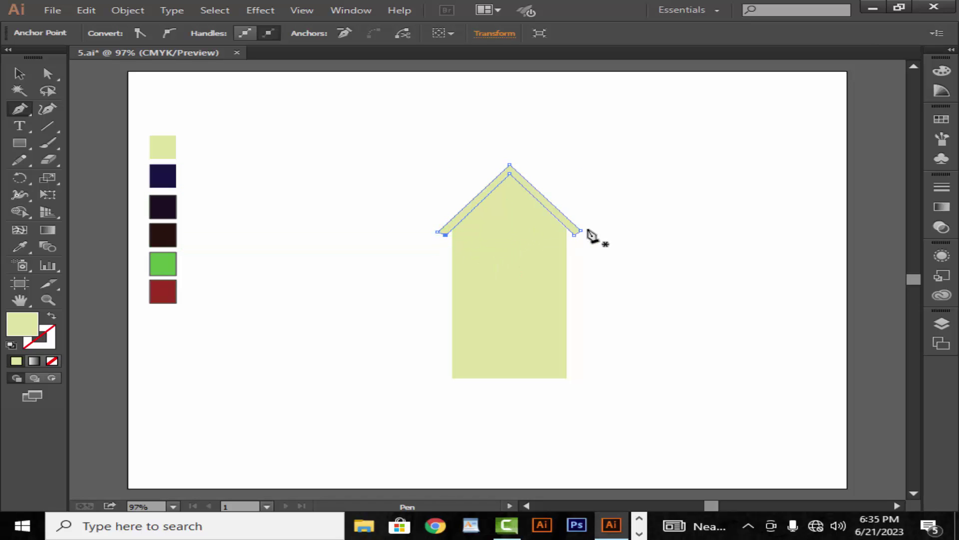
Colour the roof band with the dark third swatch, then deselect it.
left_click(20, 76)
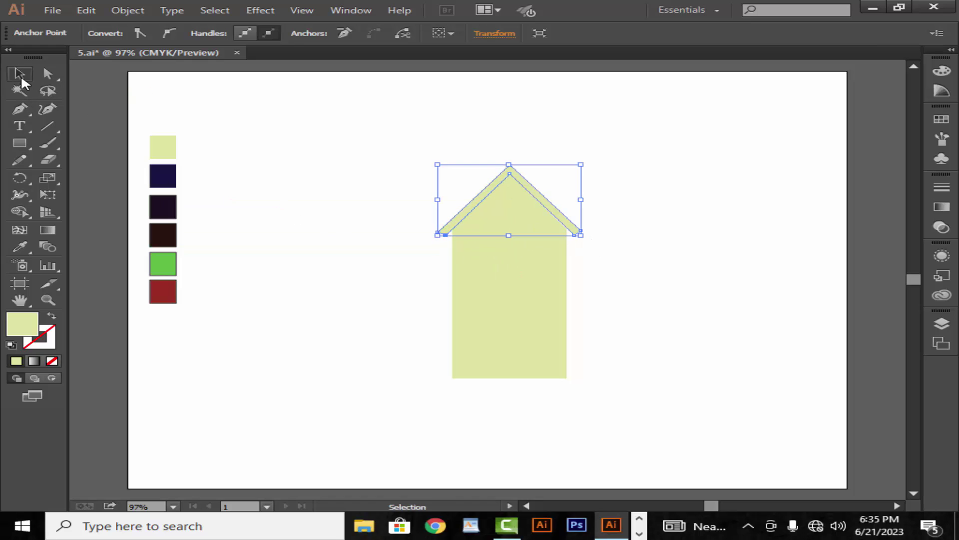
left_click(398, 150)
left_click(467, 207)
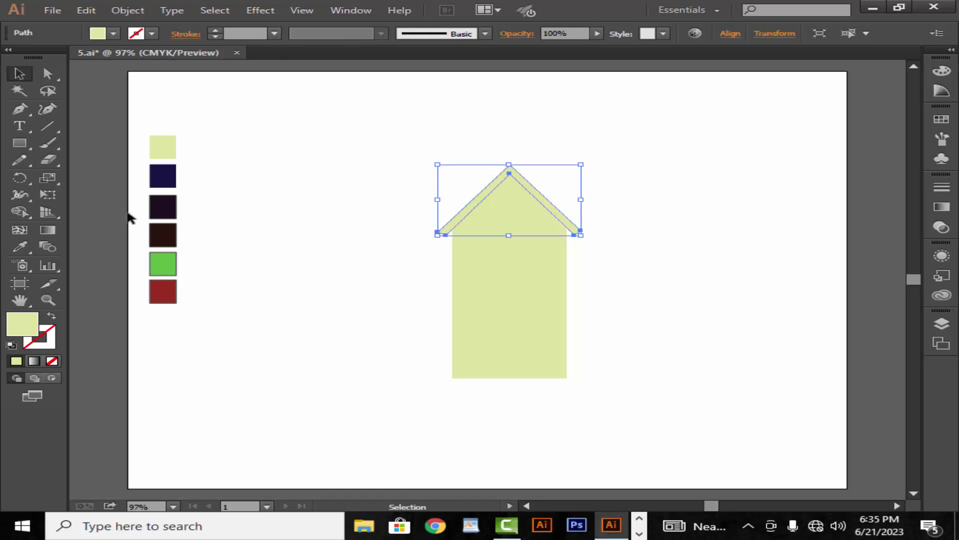
left_click(20, 247)
left_click(167, 204)
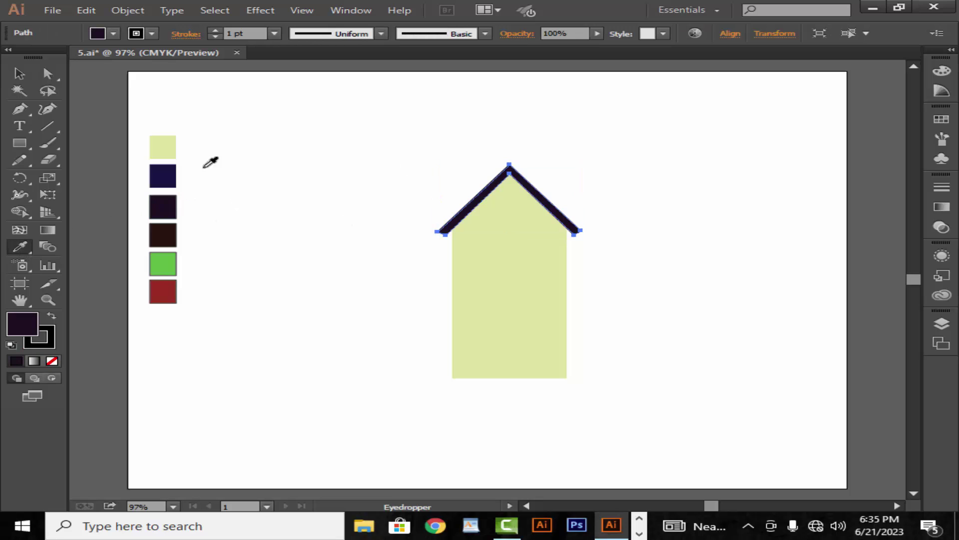
left_click(20, 73)
left_click(317, 144)
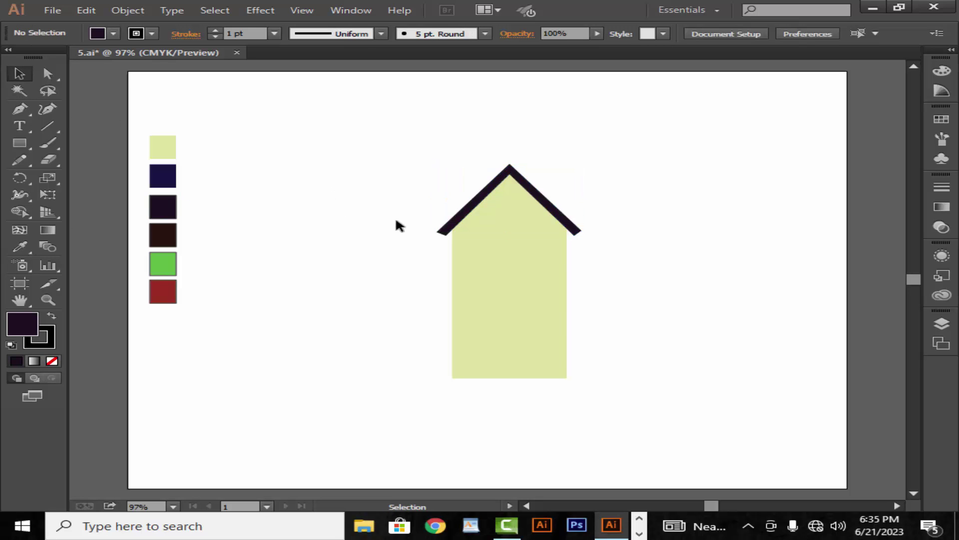
Zoom in and nudge the roof's two lower end anchors neatly beside the walls.
key("z")
left_click(558, 213)
left_click(483, 268)
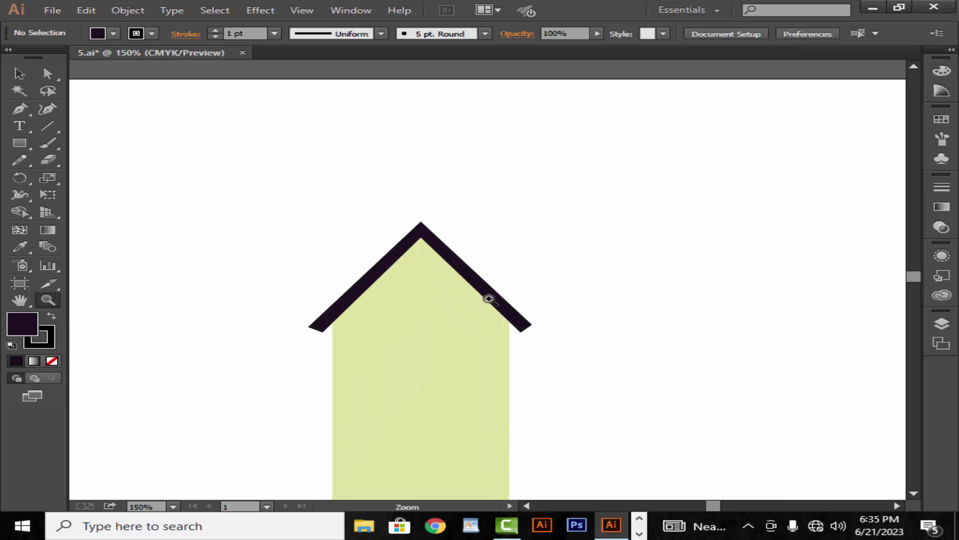
left_click(489, 299)
left_click(50, 74)
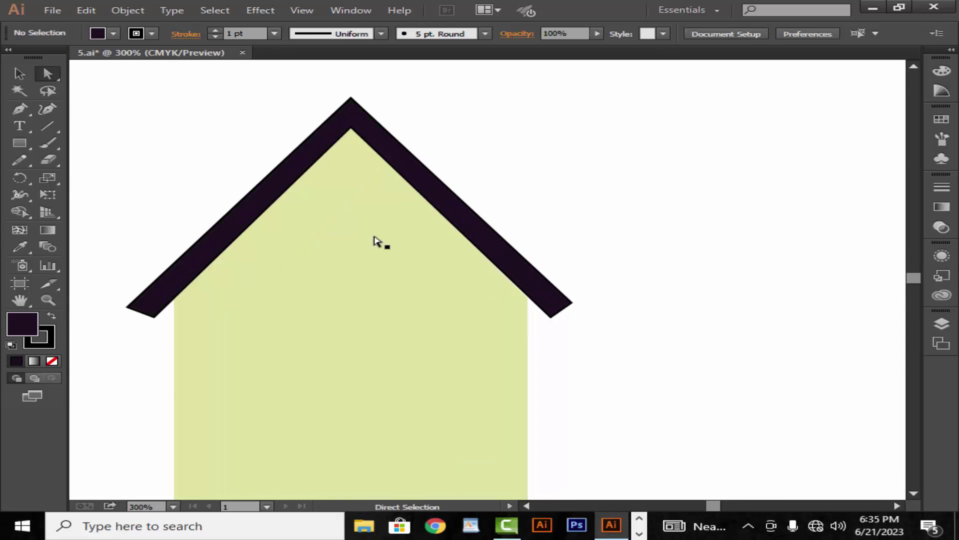
left_click(571, 303)
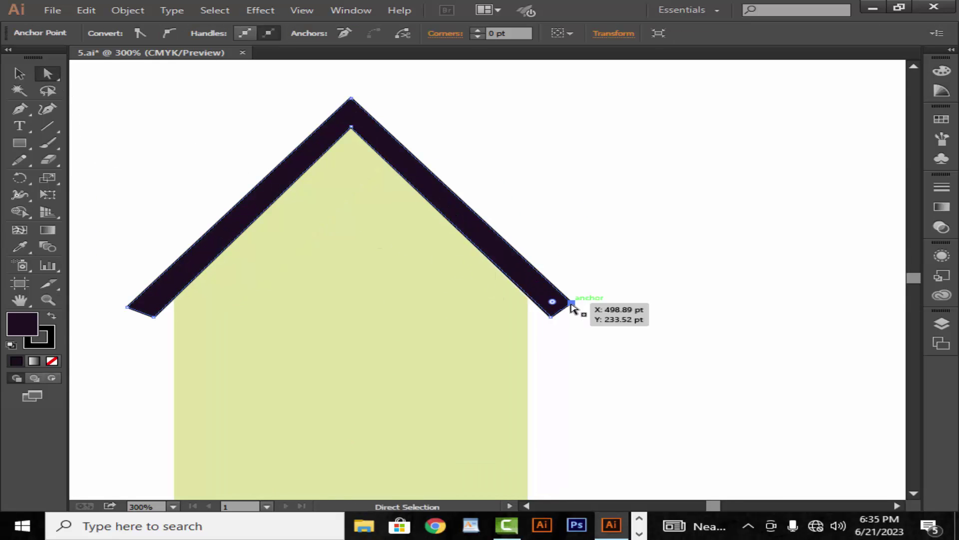
left_click_drag(571, 304, 567, 307)
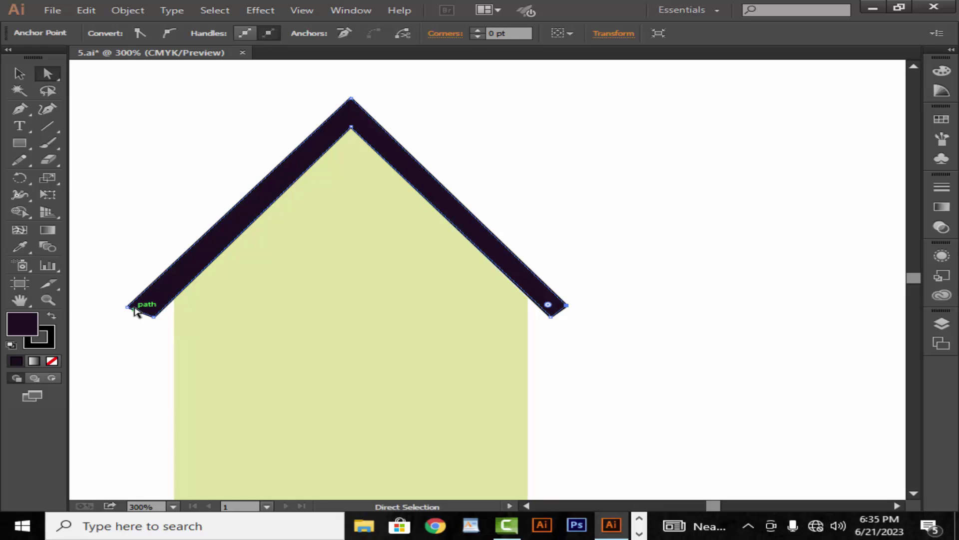
left_click_drag(128, 308, 142, 311)
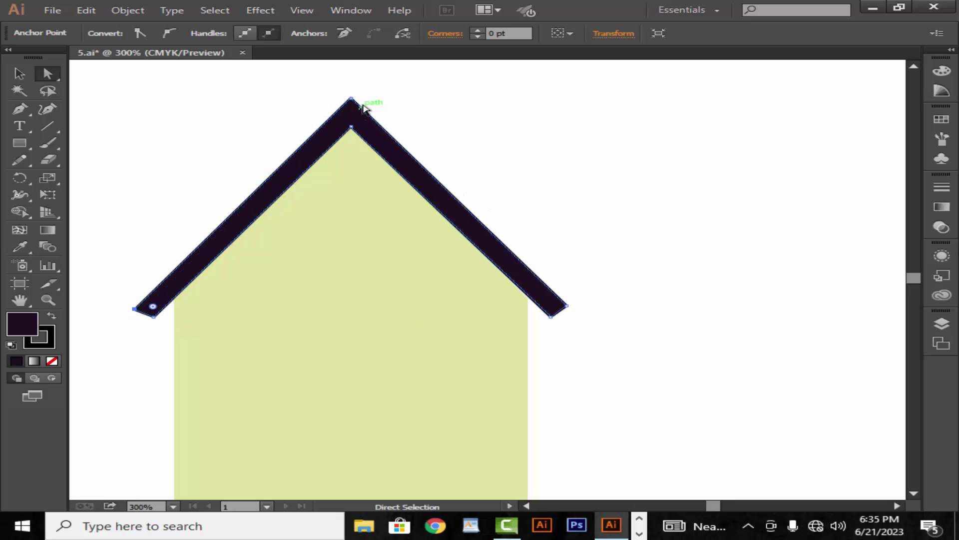
left_click(19, 73)
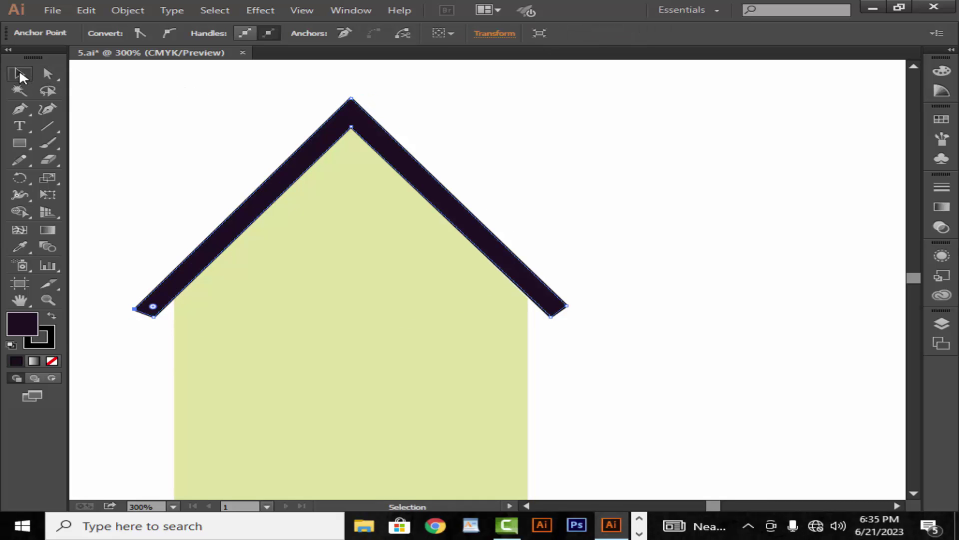
Zoom back out to view the whole page.
left_click(52, 299)
left_click(288, 310, "alt")
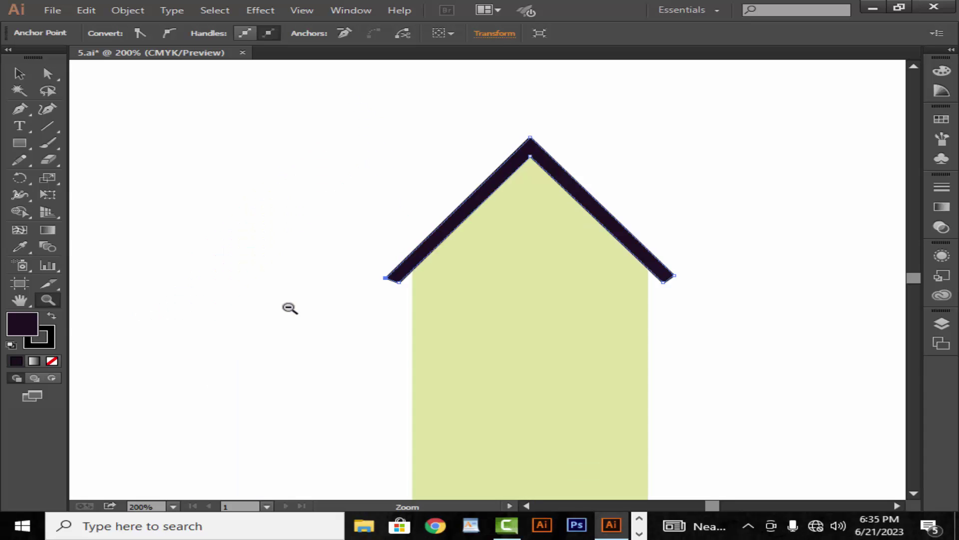
left_click(396, 302, "alt")
left_click(546, 300, "alt")
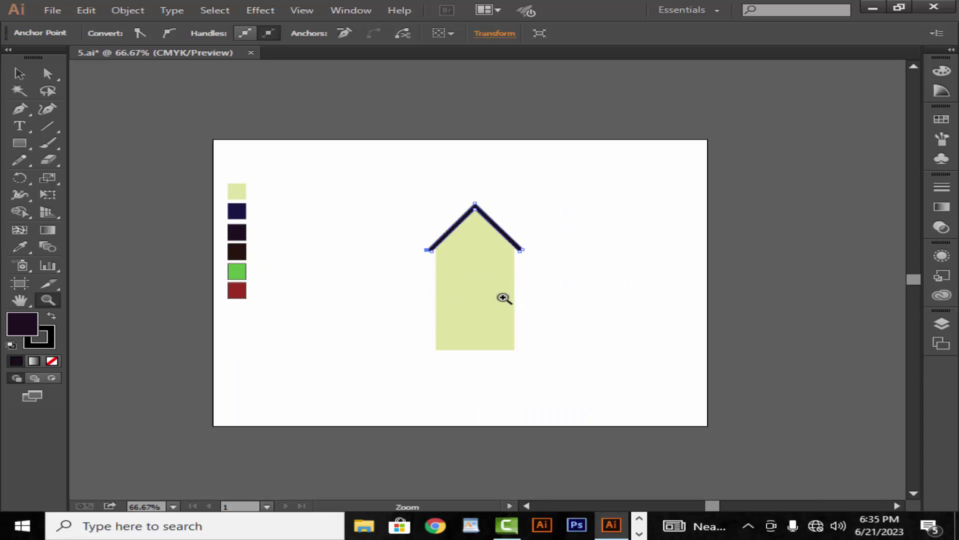
left_click(471, 248)
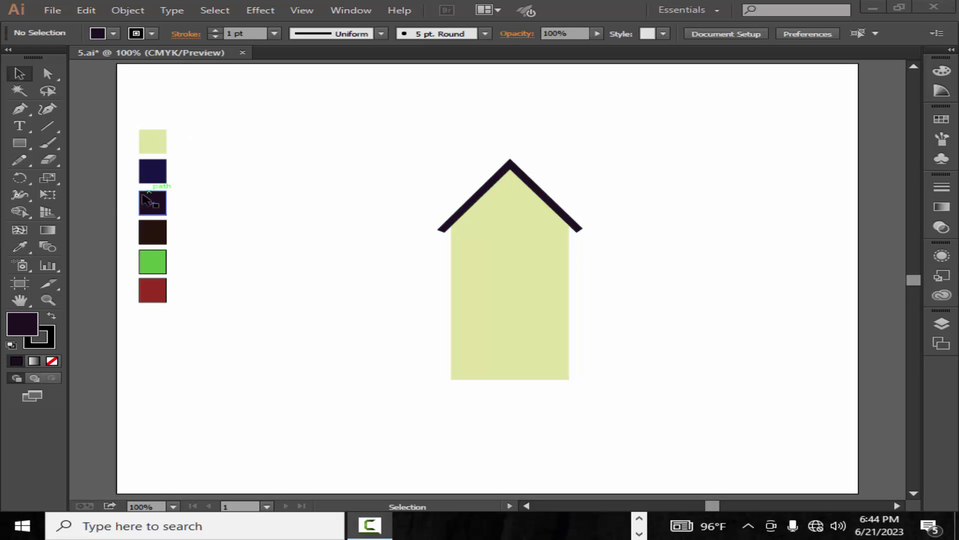
Draw a small square left of the house and fill it with the navy swatch.
left_click(20, 141)
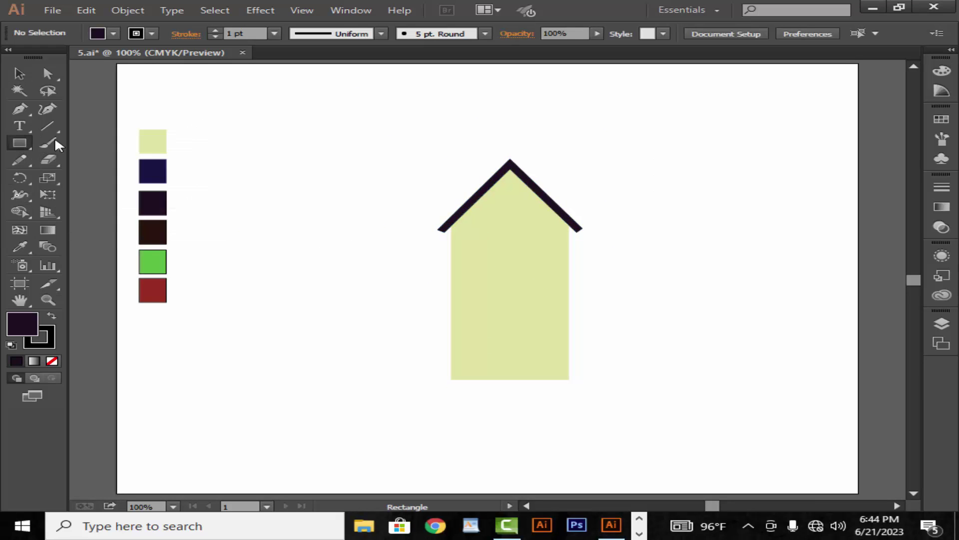
left_click_drag(307, 202, 332, 220)
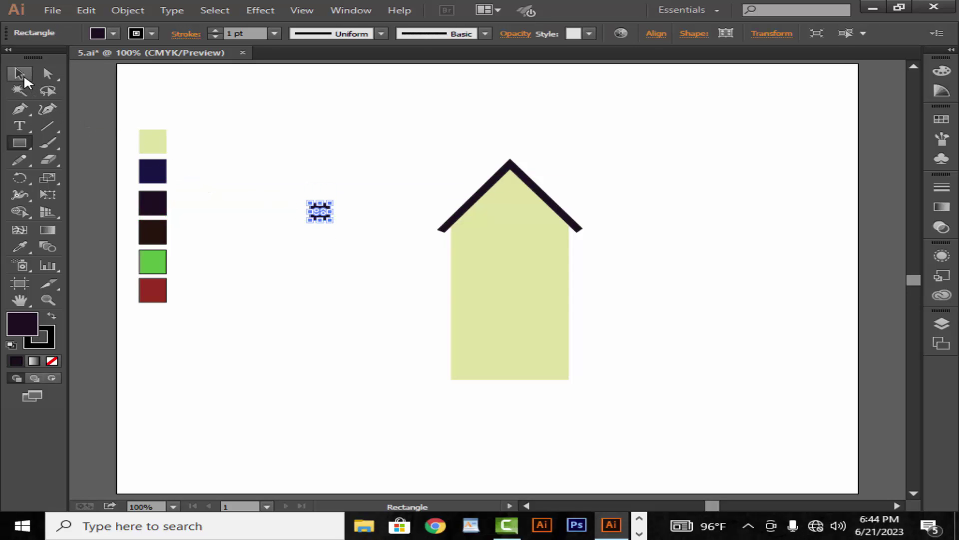
left_click(23, 75)
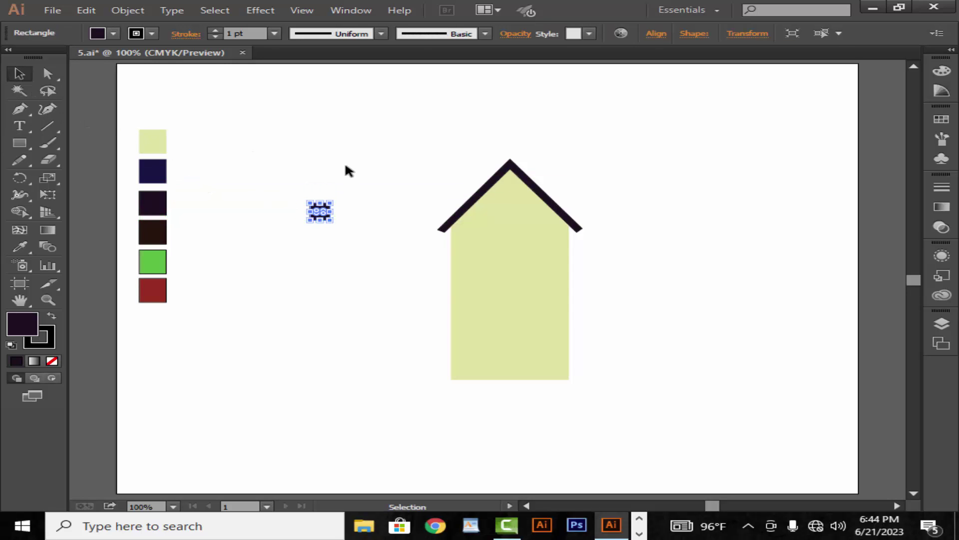
left_click(29, 247)
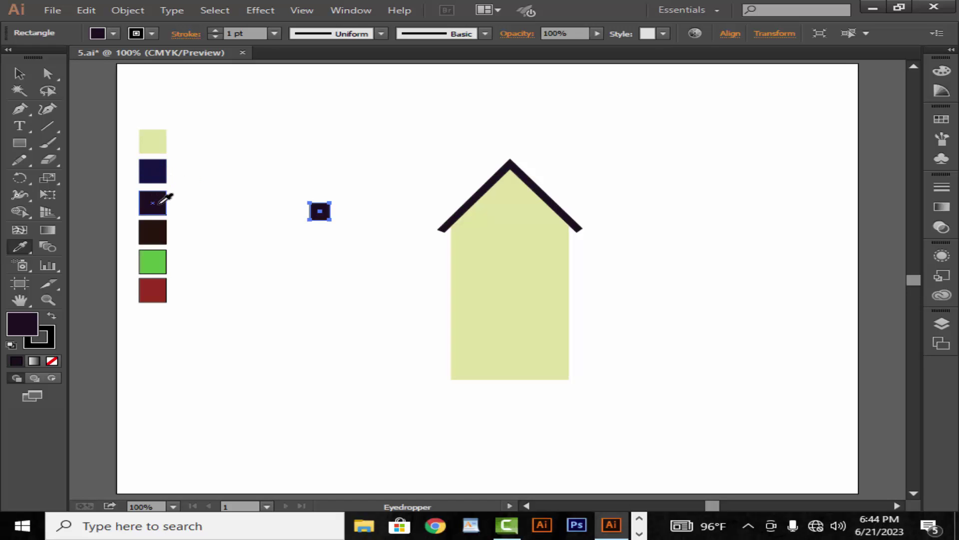
left_click(161, 174)
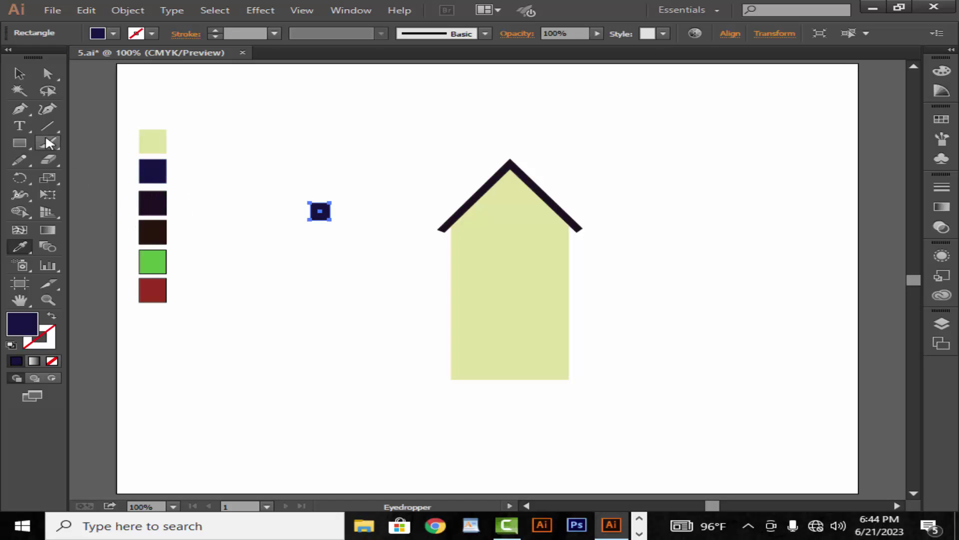
left_click(20, 75)
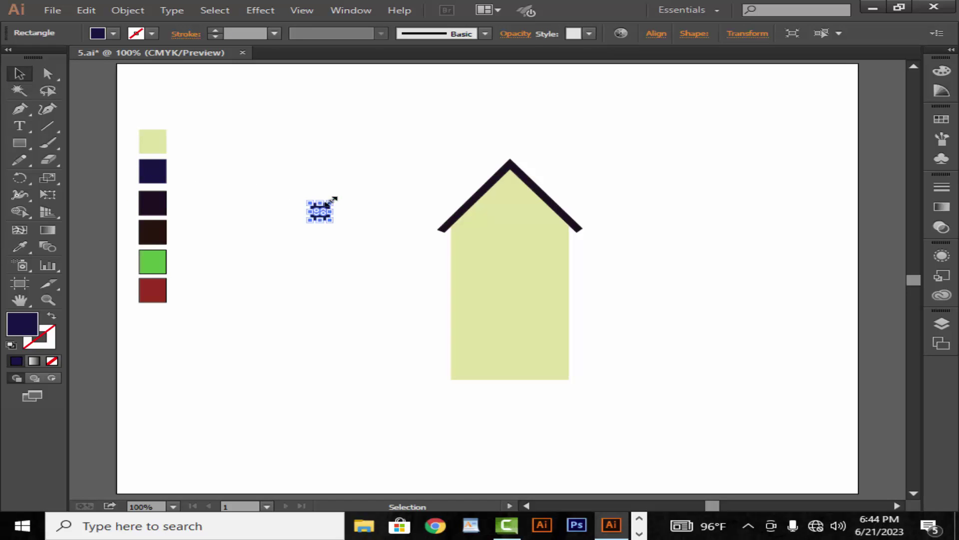
Duplicate the navy square below itself and move one copy onto the house.
left_click(363, 192)
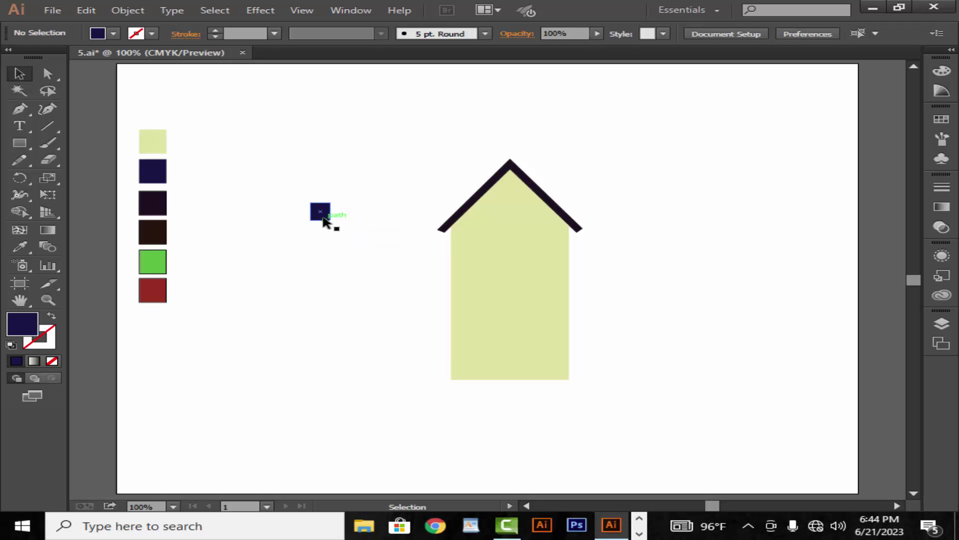
left_click_drag(323, 222, 324, 248)
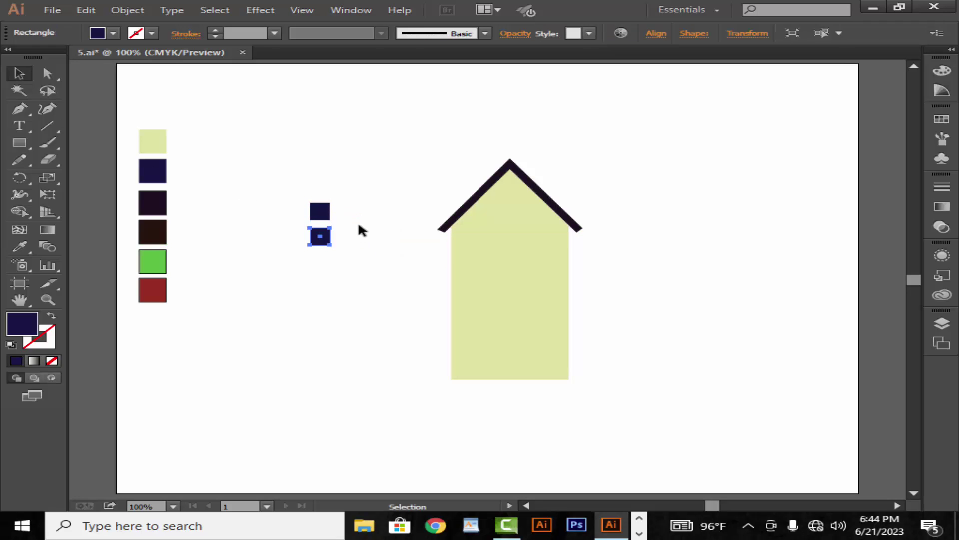
left_click_drag(328, 215, 487, 233)
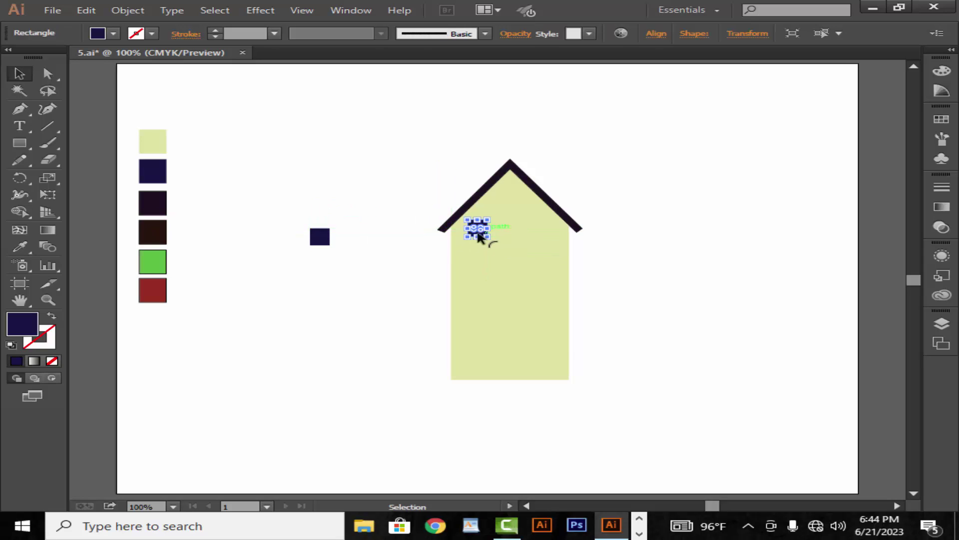
Place the second navy square beside the first as a window under the roof.
left_click(382, 235)
left_click_drag(328, 244, 537, 227)
left_click(587, 187)
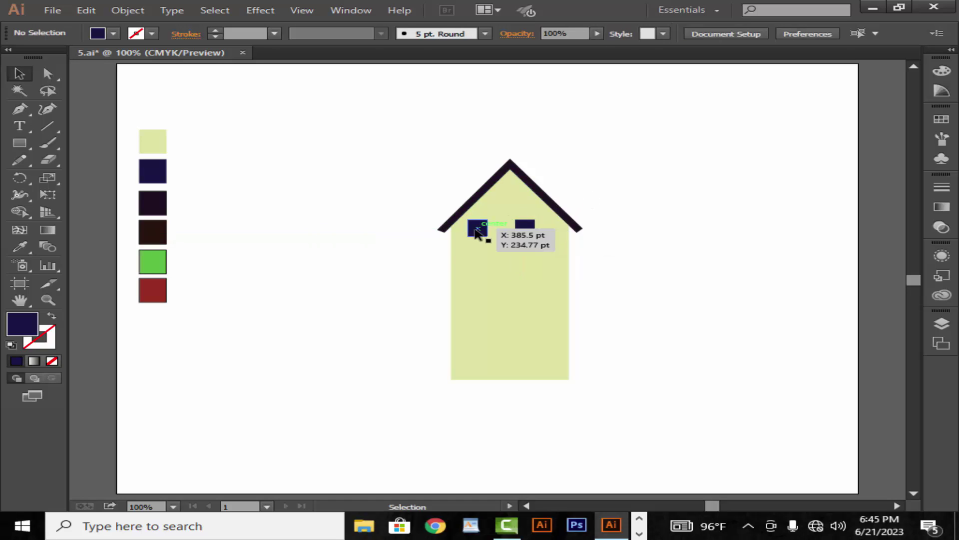
Copy the left window lower, stretch it into a tall rectangle, and copy it rightward.
left_click_drag(476, 232, 477, 278)
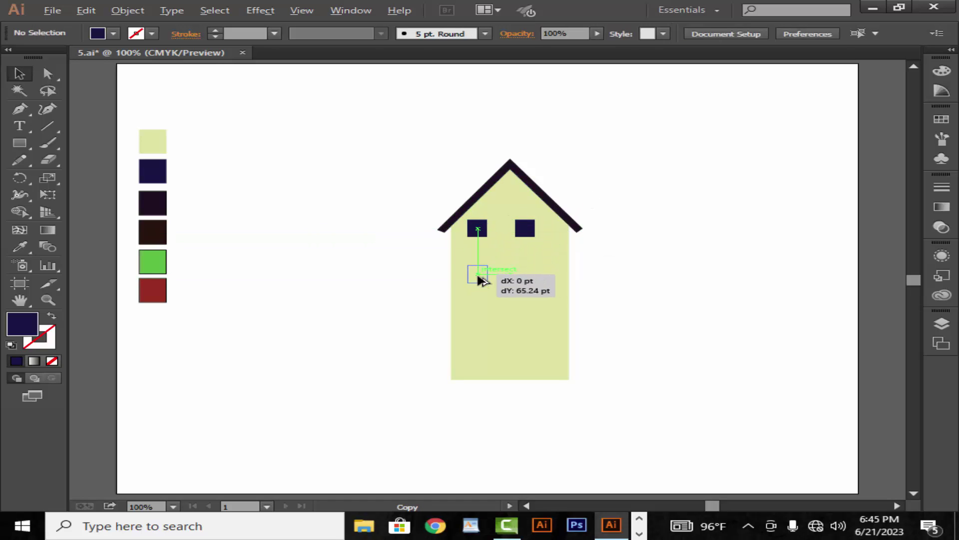
left_click(637, 243)
left_click(481, 278)
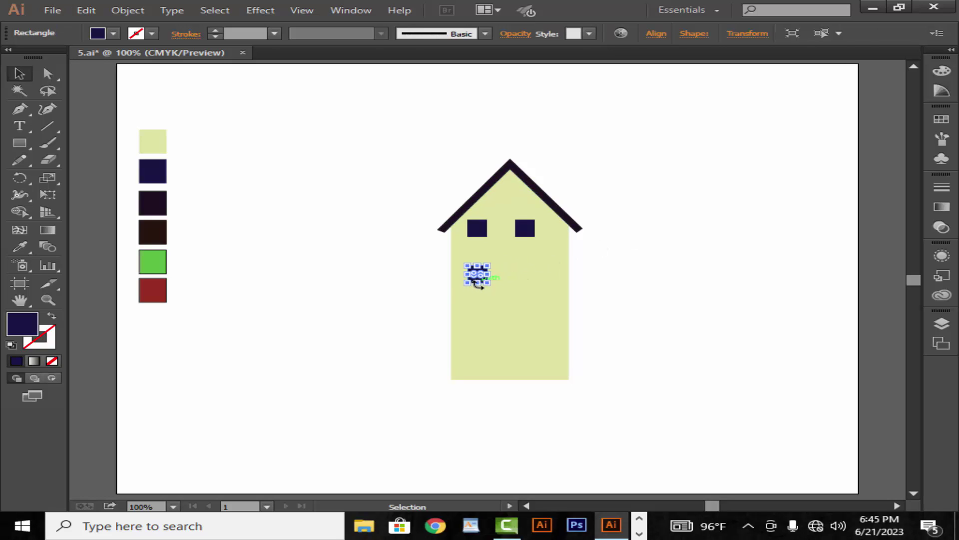
left_click_drag(480, 283, 480, 306)
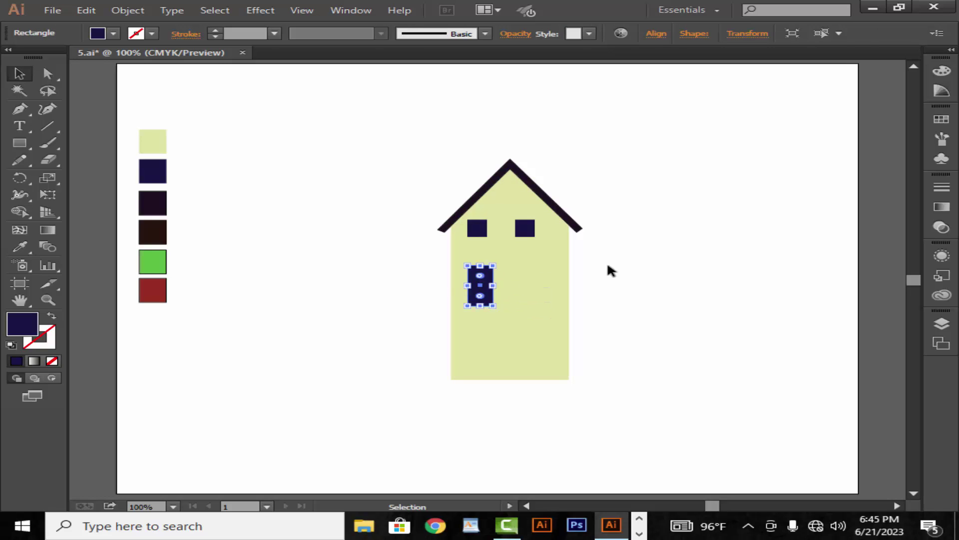
left_click(607, 262)
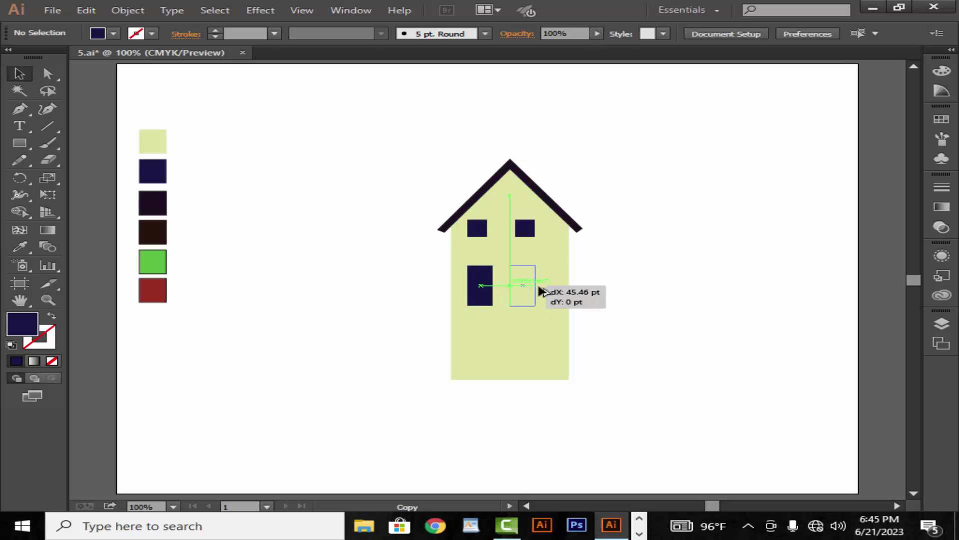
left_click_drag(487, 289, 542, 290)
left_click(580, 280)
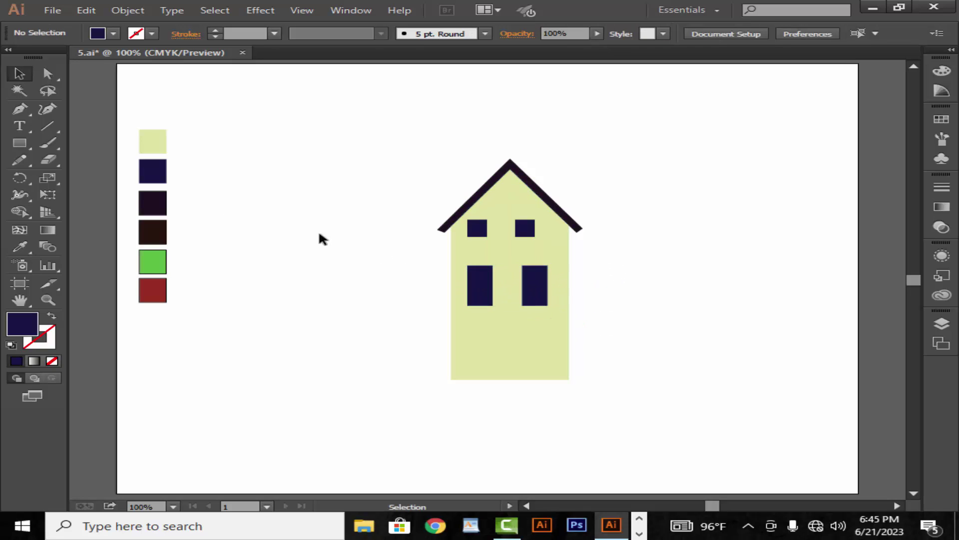
Draw a thin dark-grey bar across the upper part of the left tall window.
left_click_drag(25, 143, 65, 139)
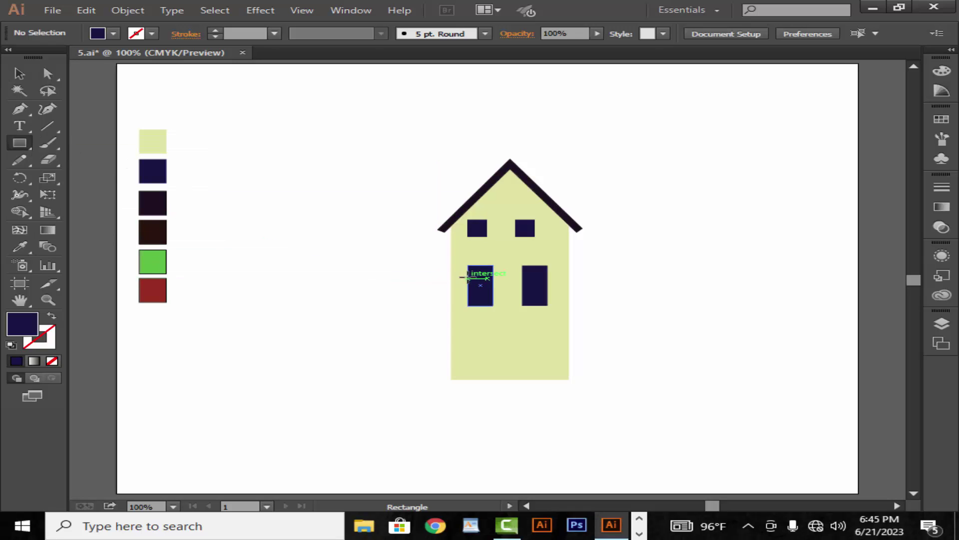
mouse_move(469, 272)
left_mouse_down()
mouse_move(494, 274)
mouse_move(495, 283)
left_mouse_up()
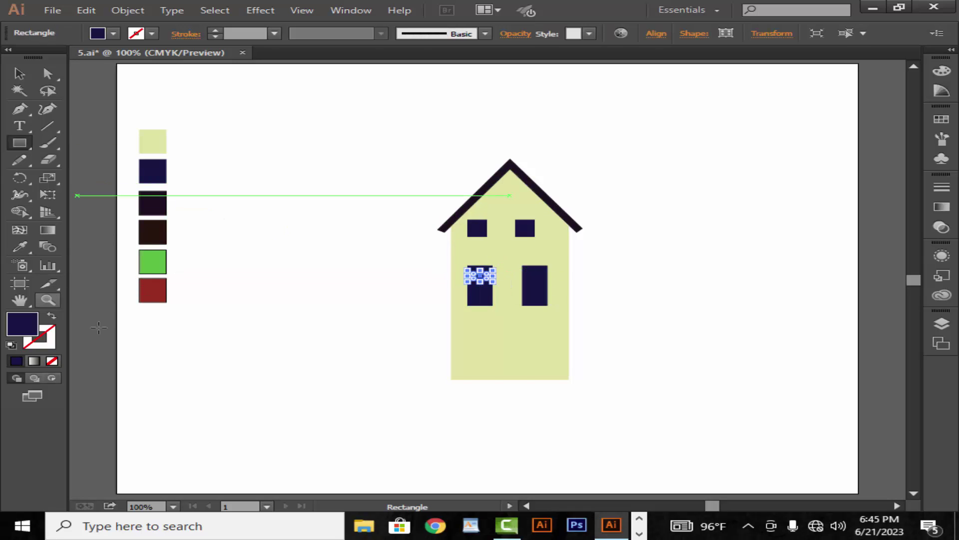
double_click(26, 314)
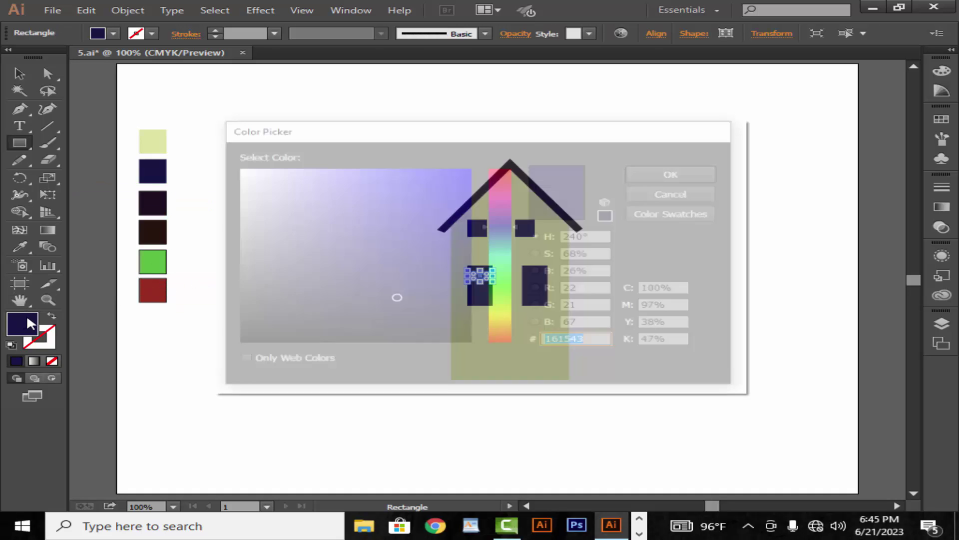
left_click(240, 302)
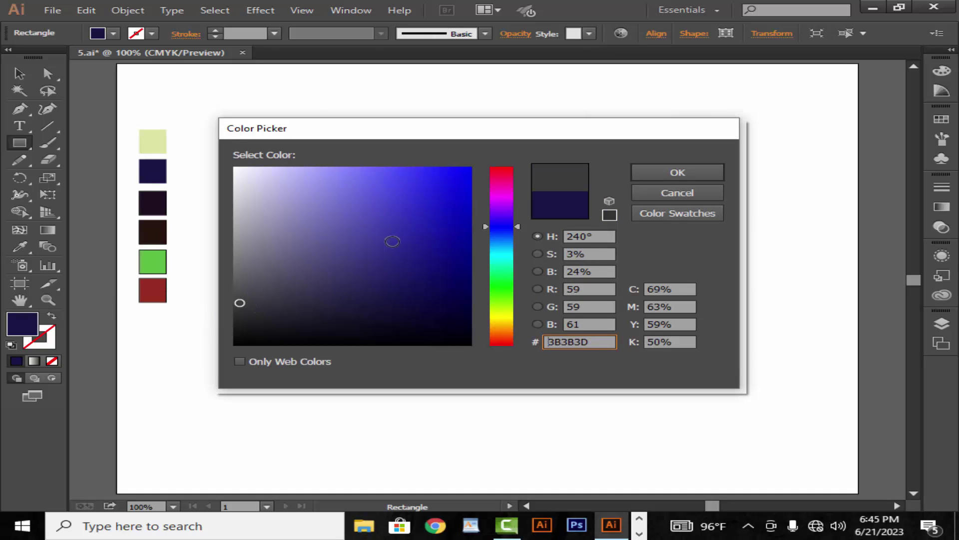
left_click(669, 172)
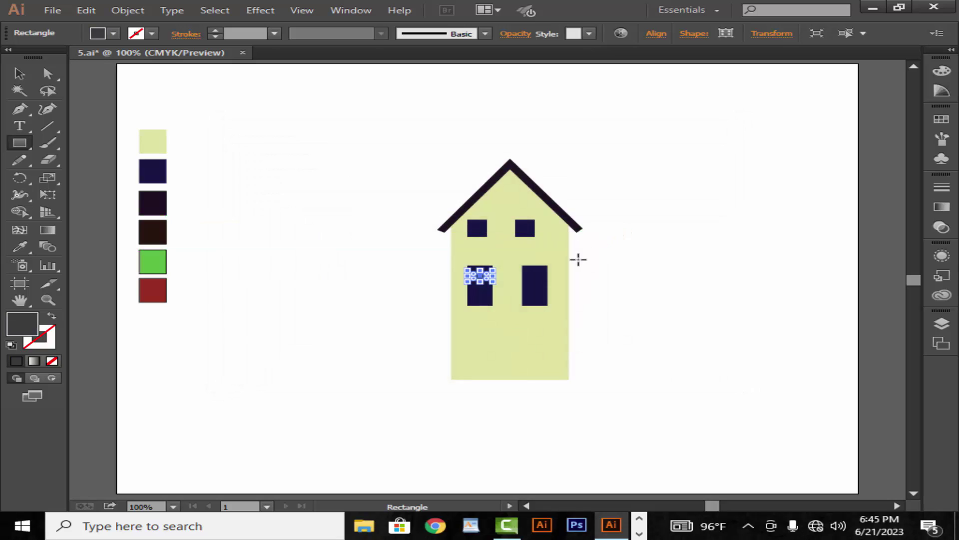
left_click(19, 74)
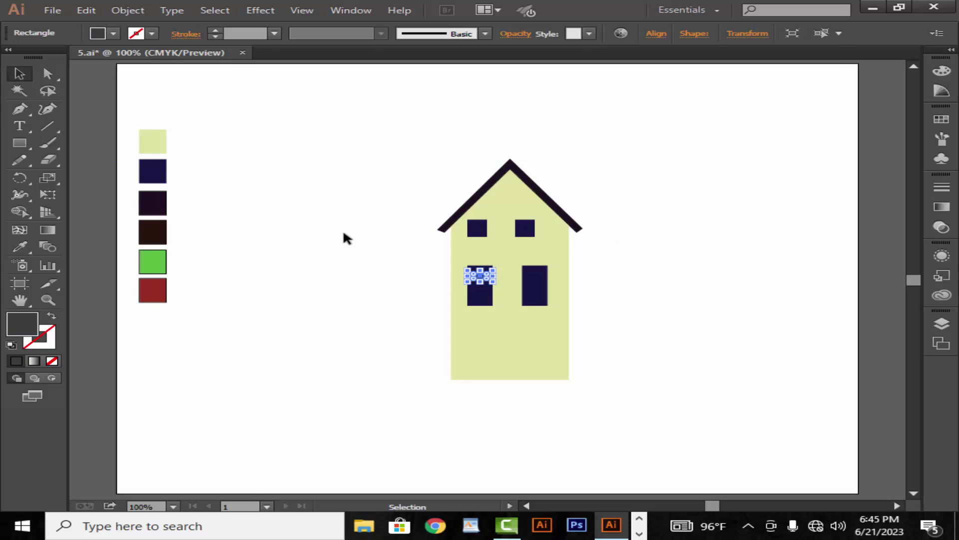
left_click(344, 232)
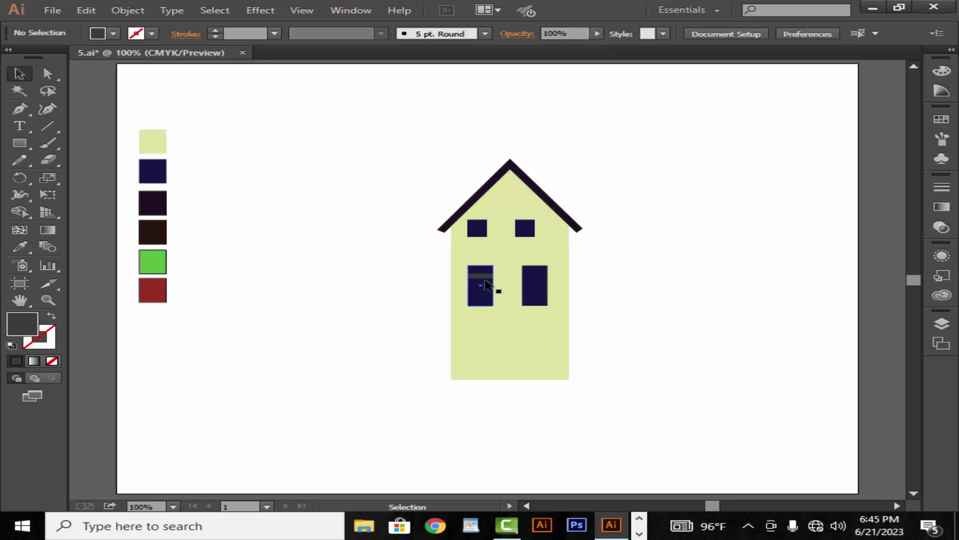
Copy the bar onto the right tall window and recolour it a lighter grey.
left_click_drag(487, 276, 542, 283)
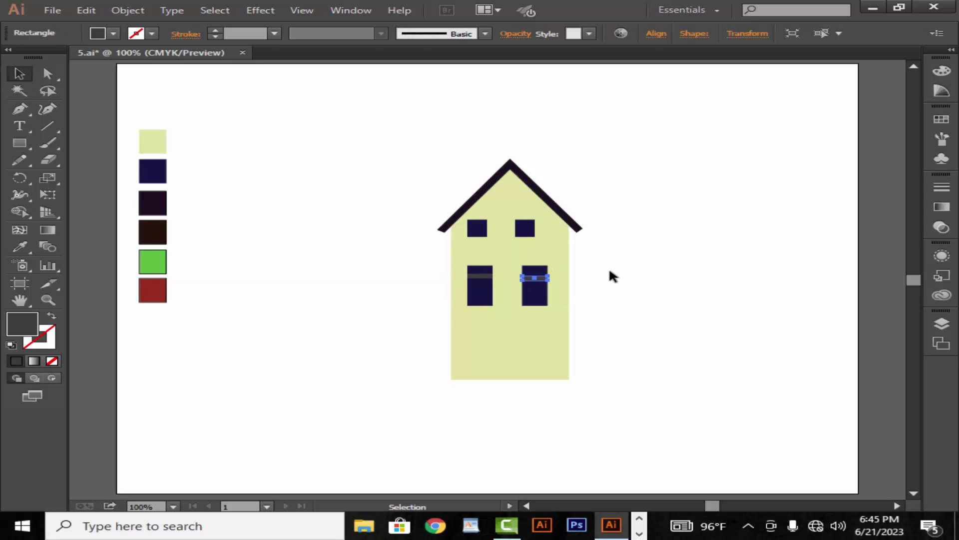
left_click(609, 270)
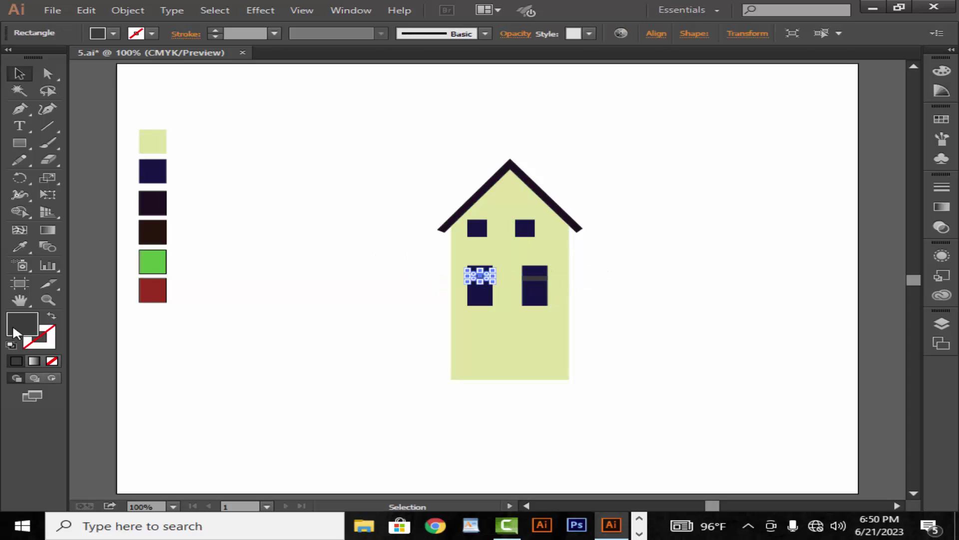
double_click(15, 325)
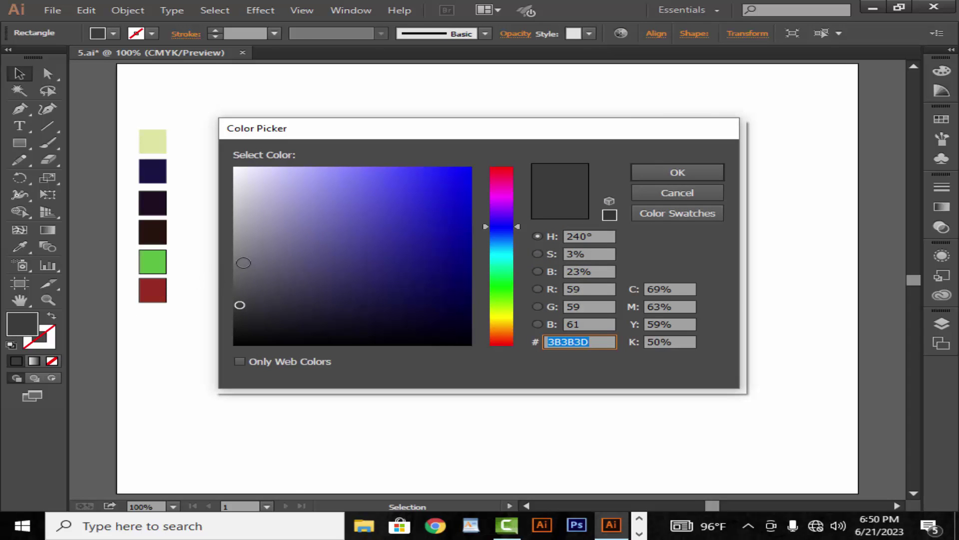
left_click(243, 242)
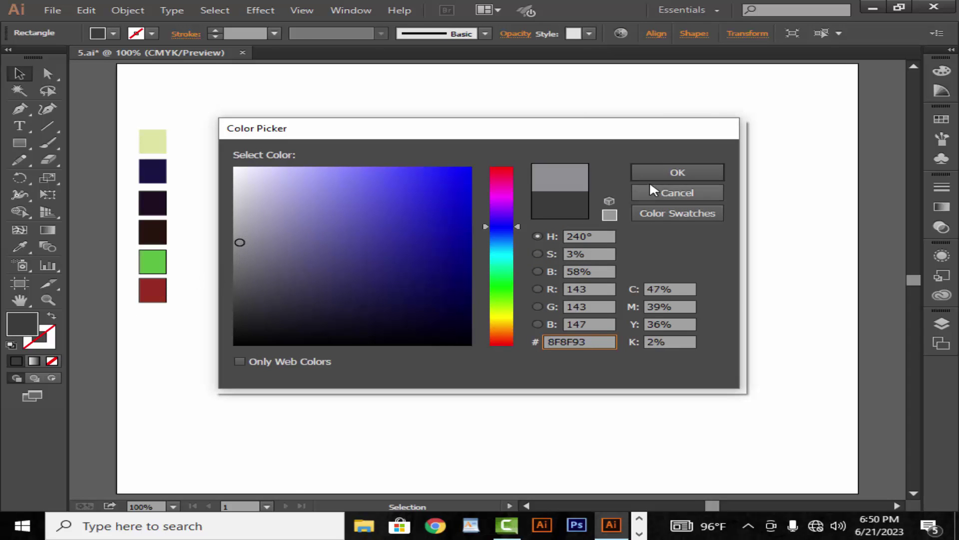
left_click(675, 173)
left_click(599, 244)
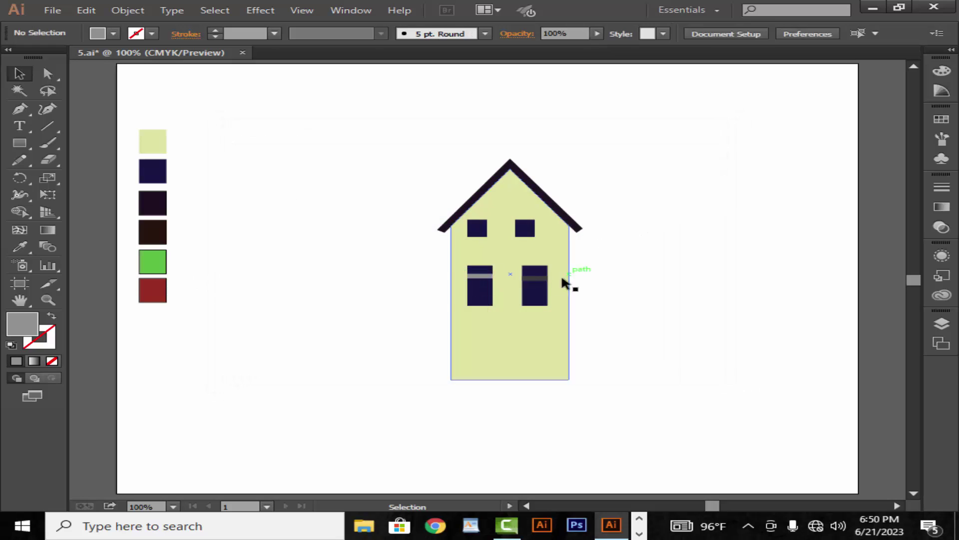
Match the right window's bar to the left bar's grey using the Eyedropper.
left_click_drag(544, 278, 470, 289)
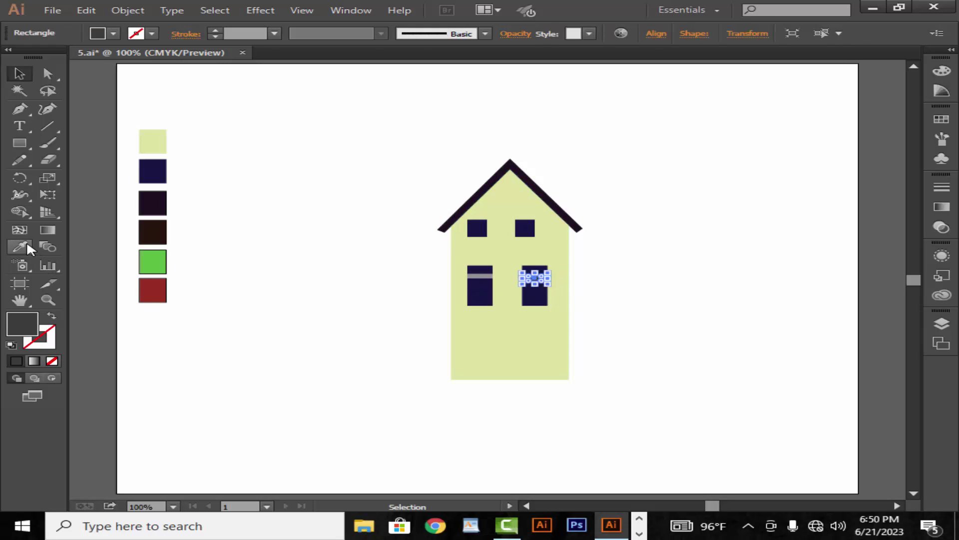
left_click(27, 245)
left_click(492, 274)
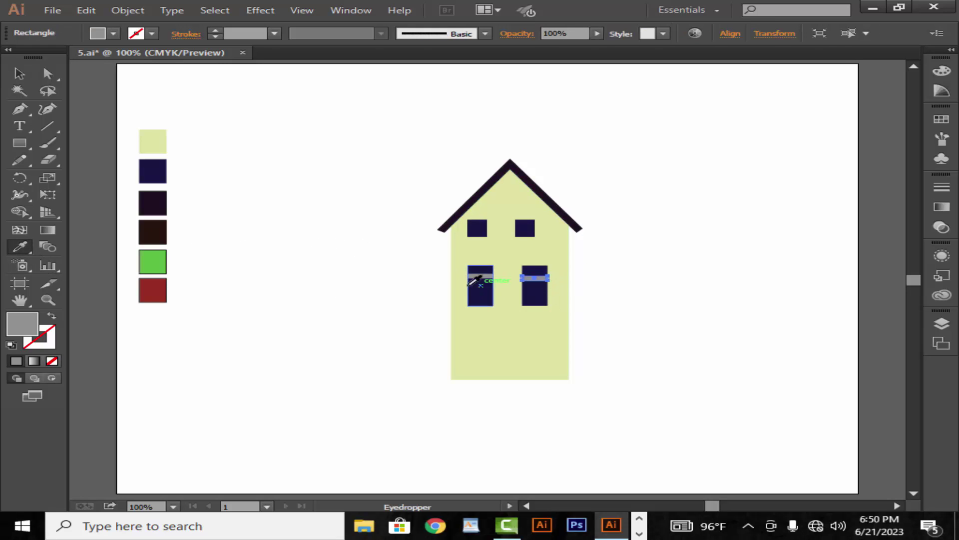
left_click(19, 74)
Draw a door at the house's bottom centre, widen it leftward, and fill it with the red swatch.
left_click(296, 206)
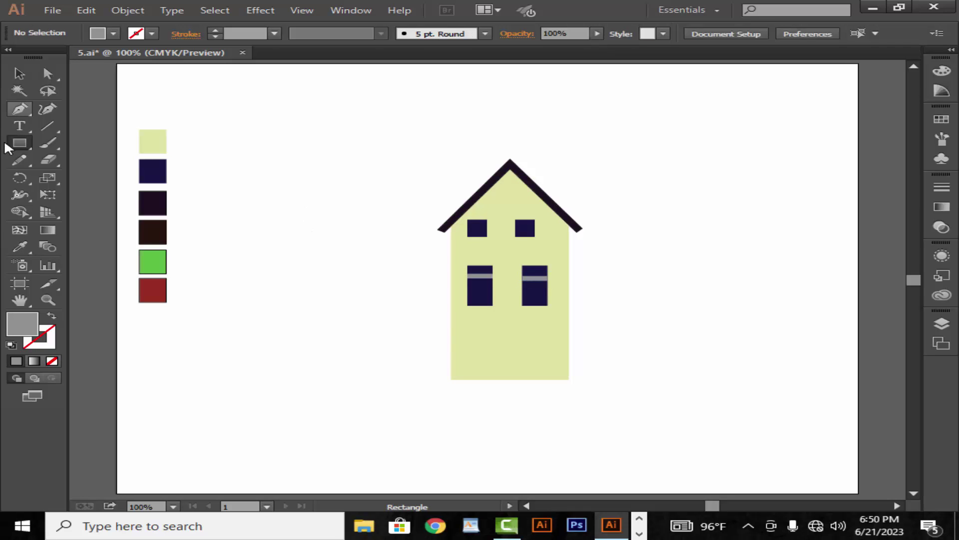
left_click(20, 143)
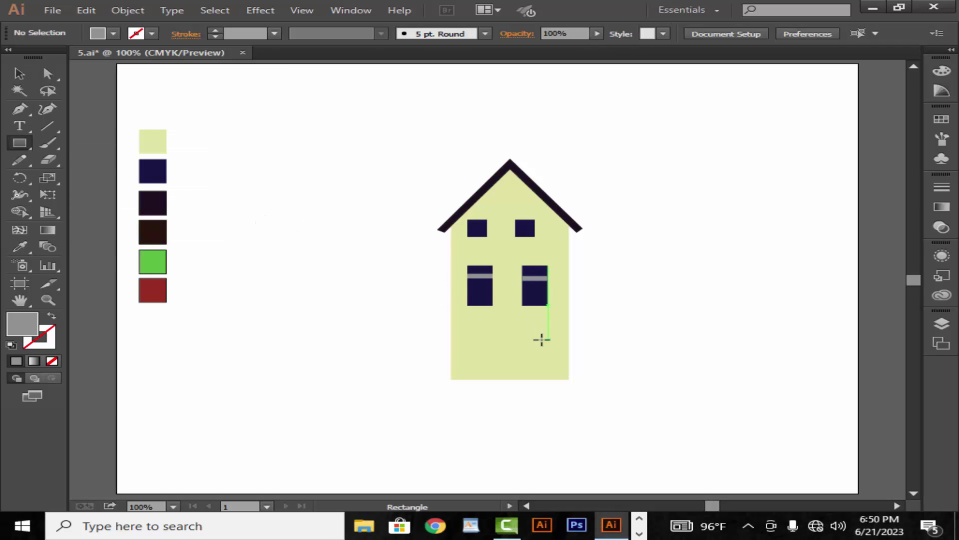
left_click_drag(501, 323, 524, 379)
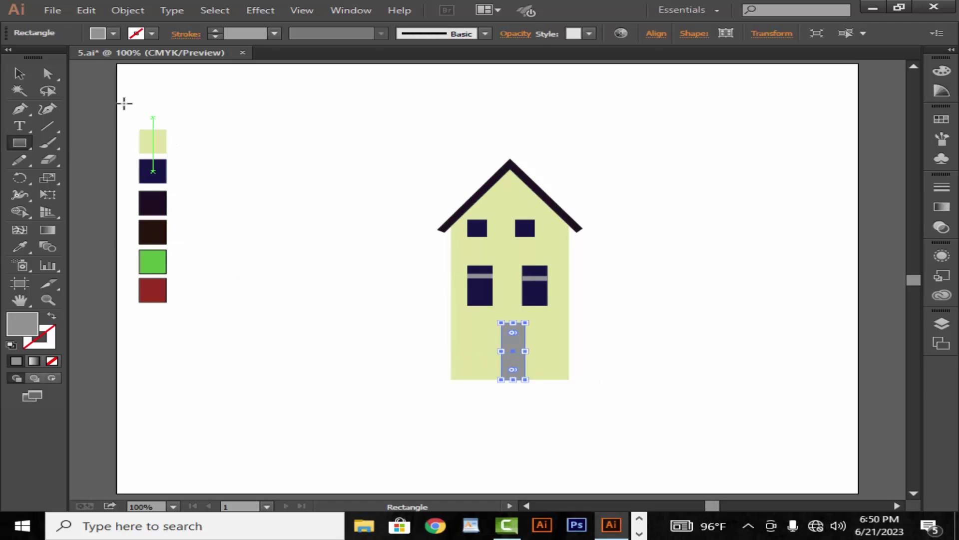
left_click(19, 74)
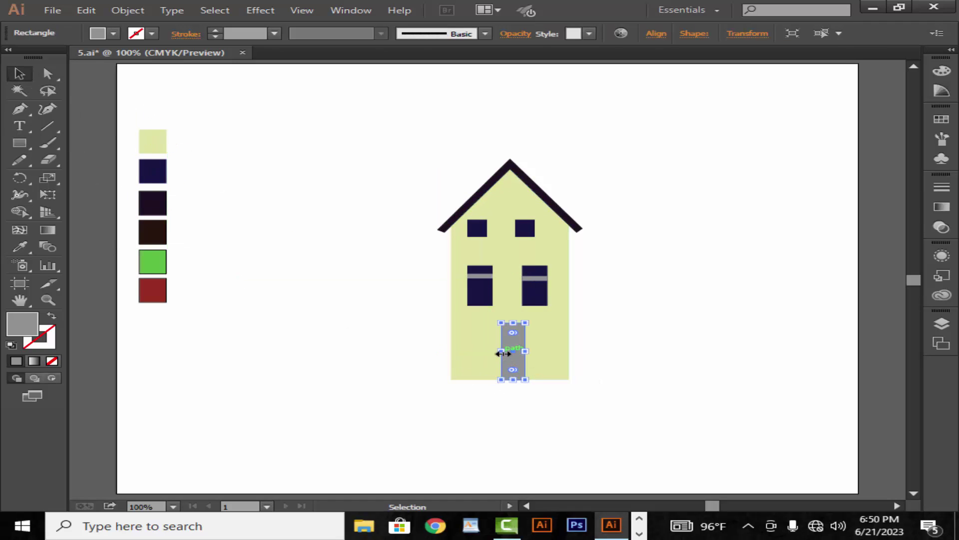
left_click_drag(500, 353, 493, 351)
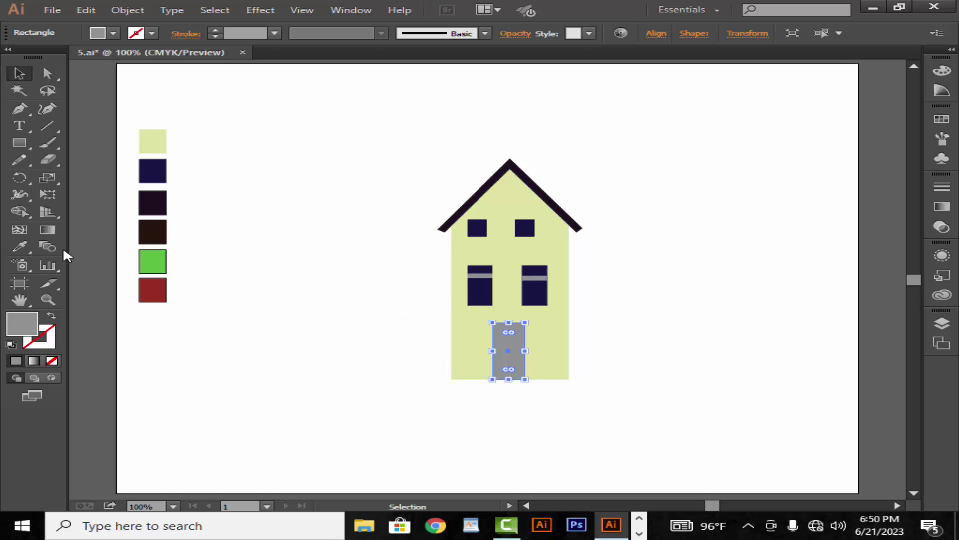
left_click(32, 245)
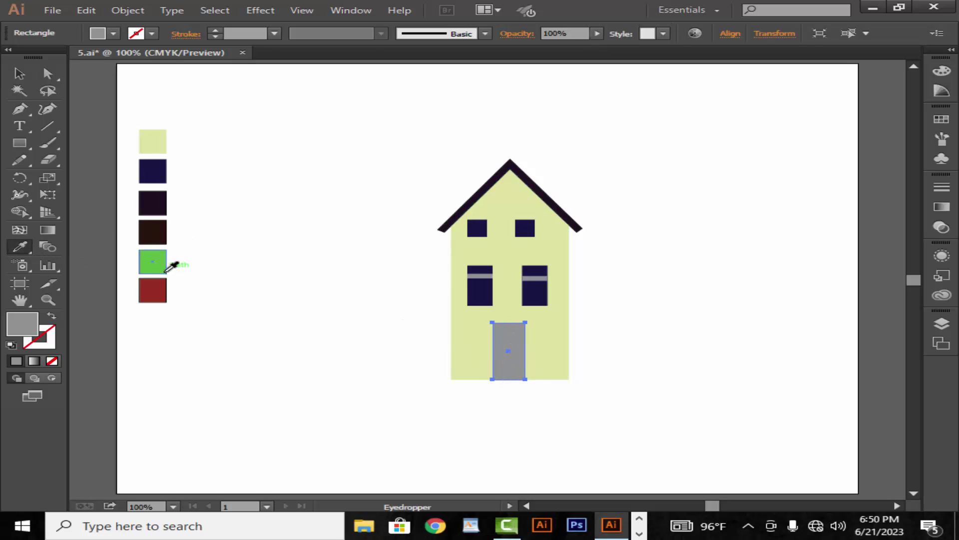
left_click(156, 290)
left_click(19, 73)
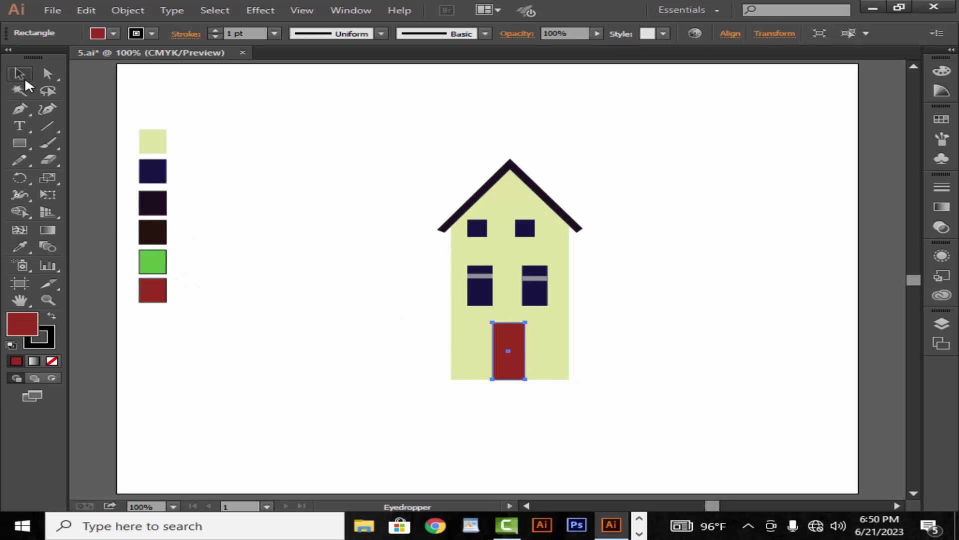
left_click(294, 313)
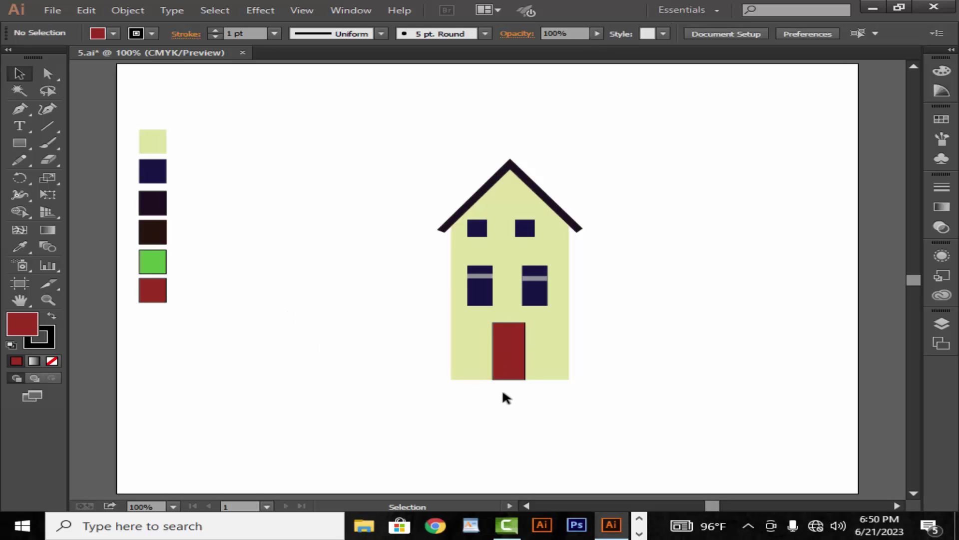
Nudge the door up and draw a thin step bar along its base.
left_click_drag(515, 353, 516, 349)
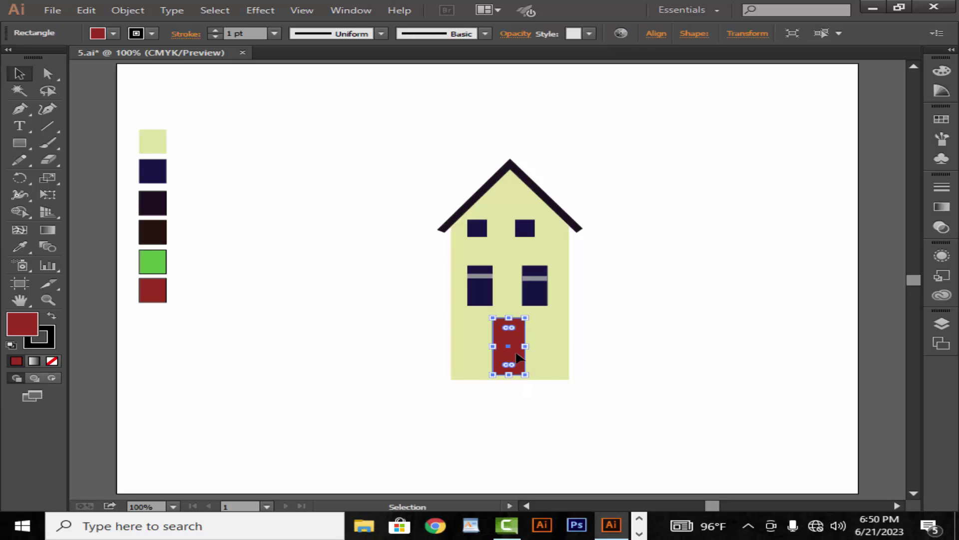
left_click(23, 140)
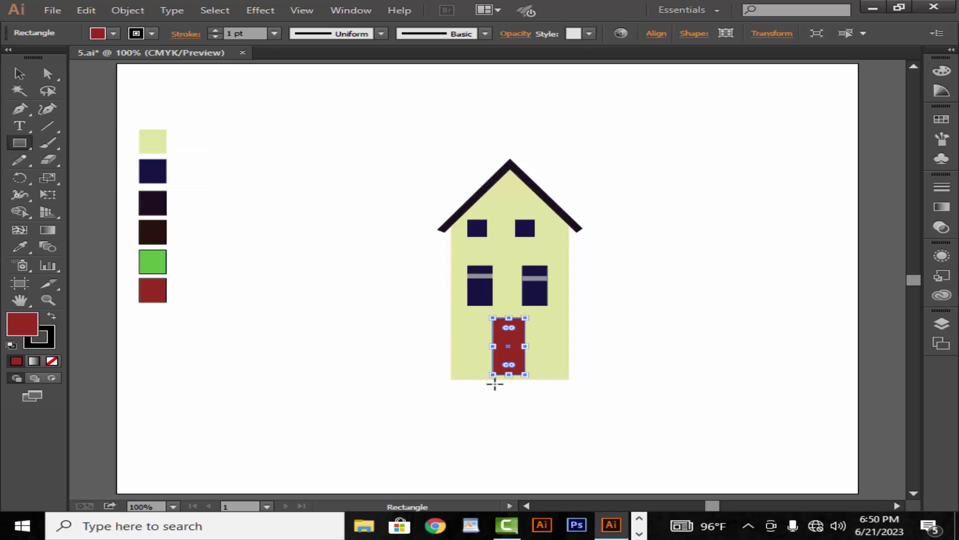
left_click_drag(478, 377, 539, 378)
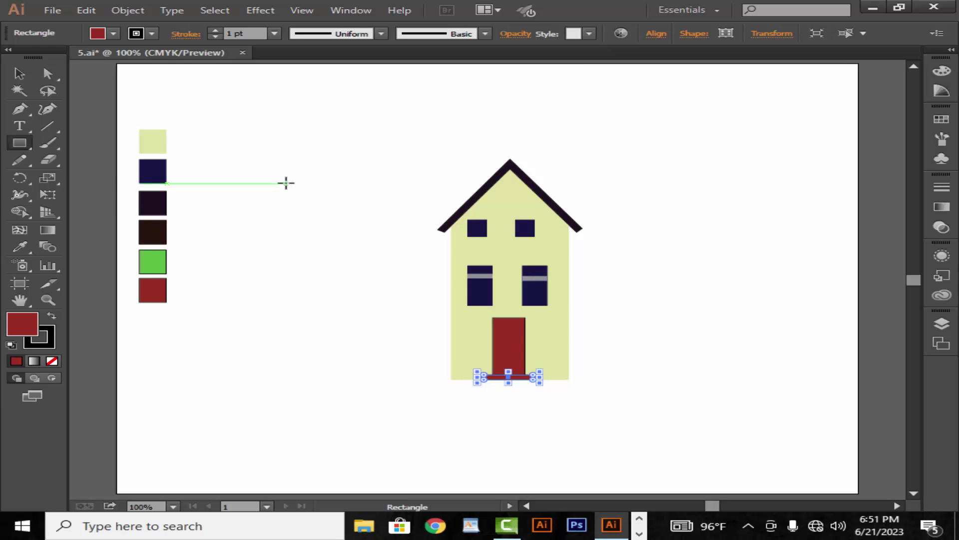
key("v")
Fill the doorstep bar with near-black in the Color Picker.
left_click(211, 174)
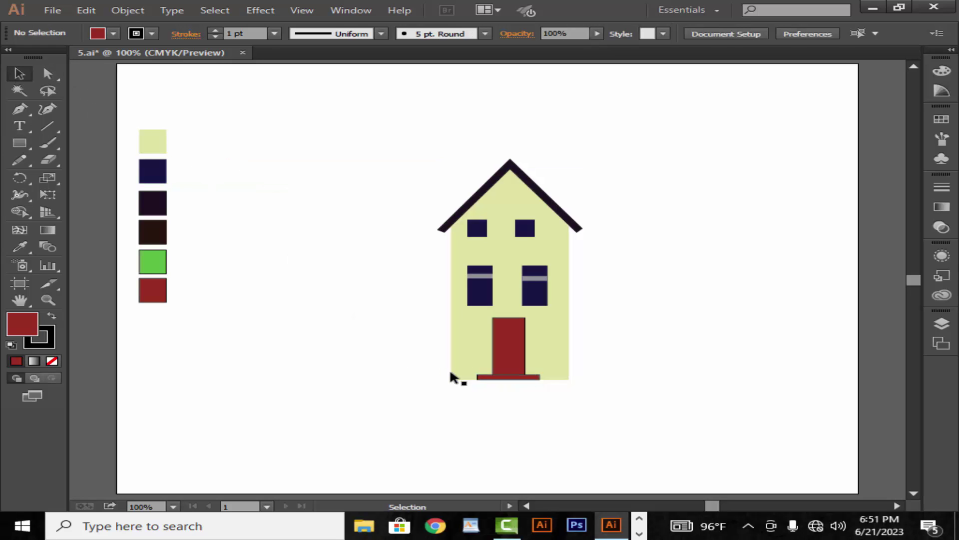
left_click(504, 378)
double_click(35, 326)
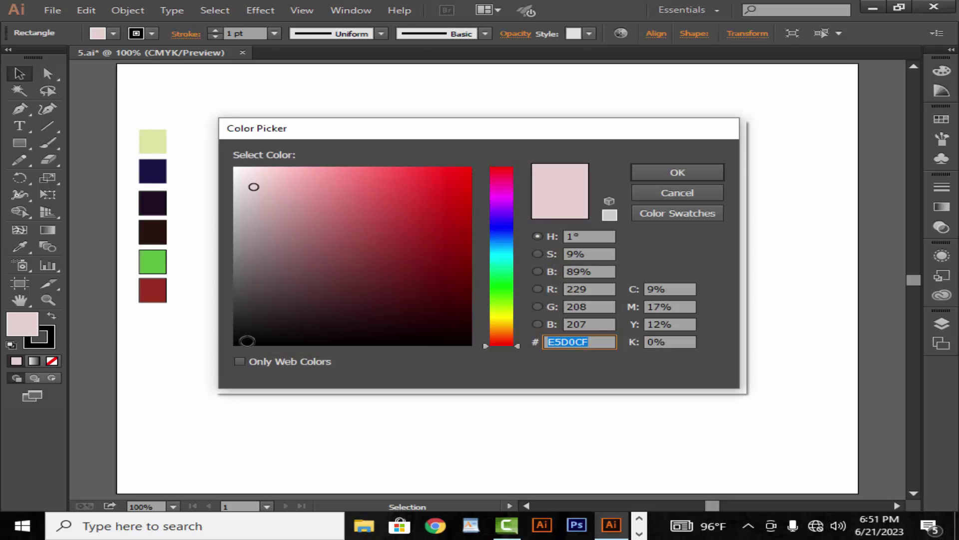
left_click(246, 342)
left_click(678, 172)
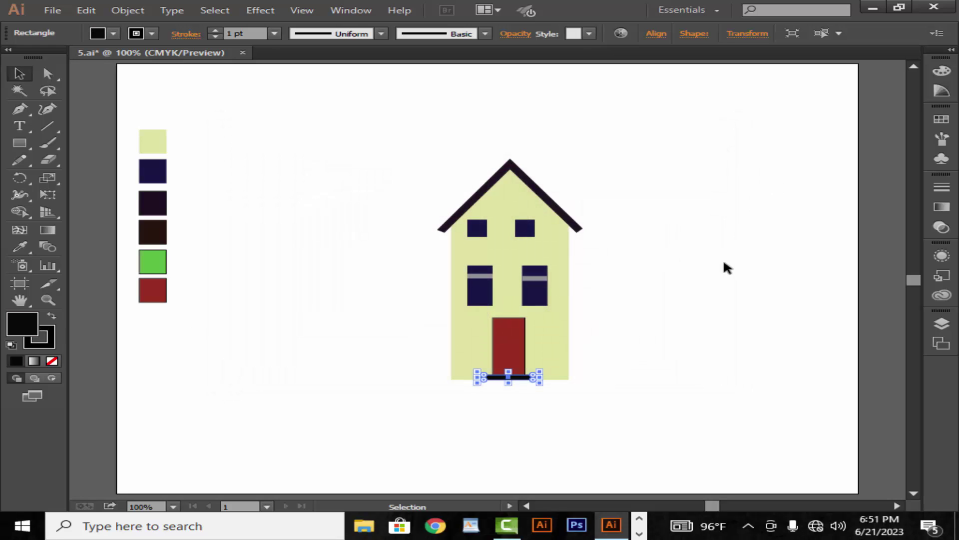
left_click(682, 323)
Give the yellow house body a 1 pt outline.
left_click(550, 376)
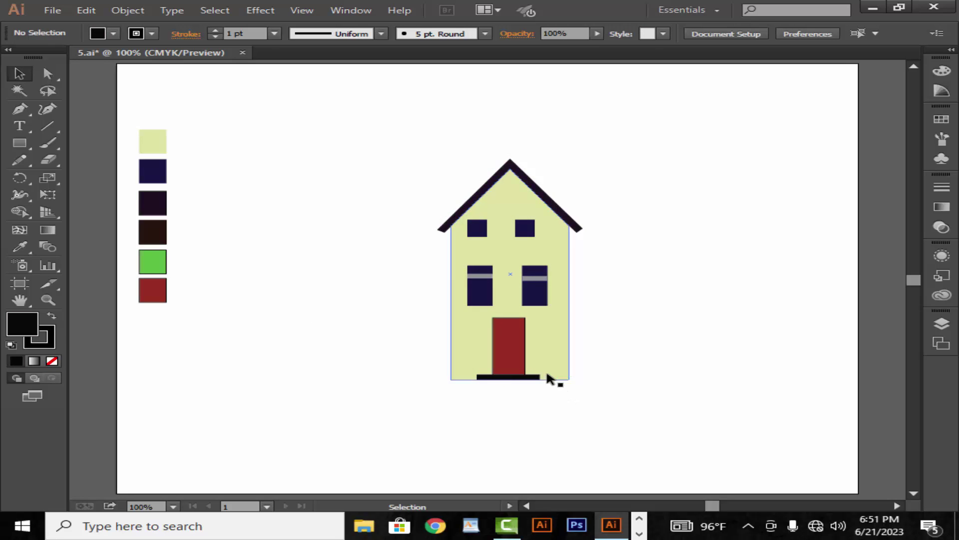
left_click(215, 30)
left_click(309, 122)
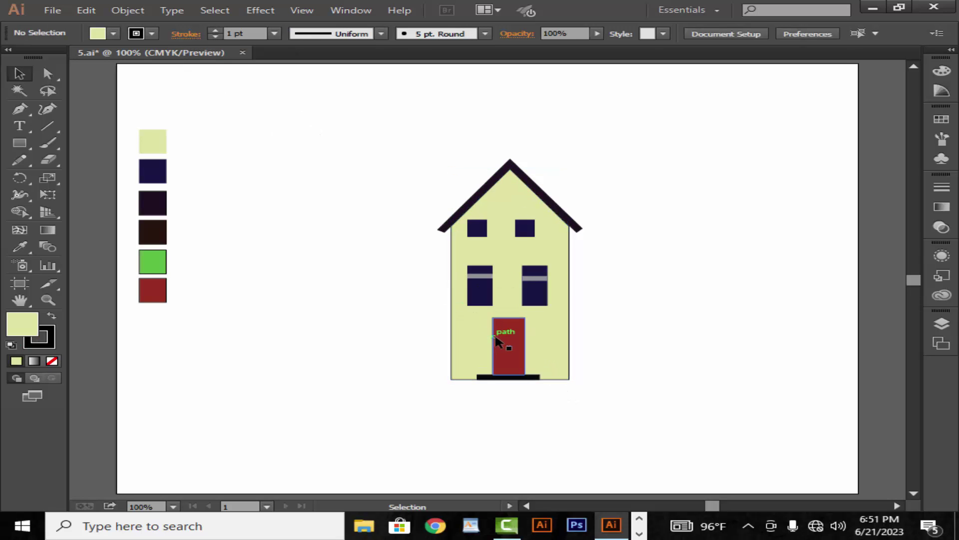
left_click(507, 343)
left_click(408, 93)
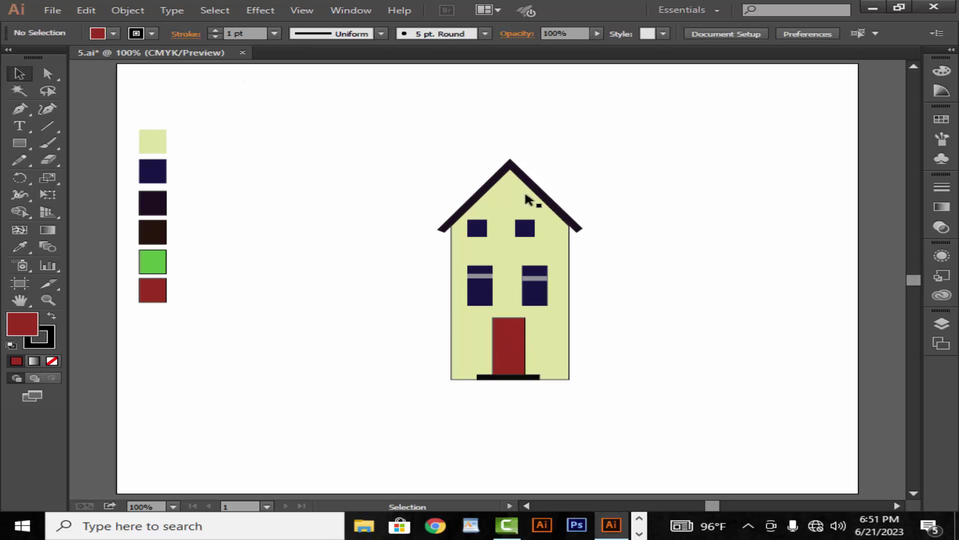
Draw a small oval doorknob on the door, coloured black like the step.
left_click_drag(20, 140, 92, 163)
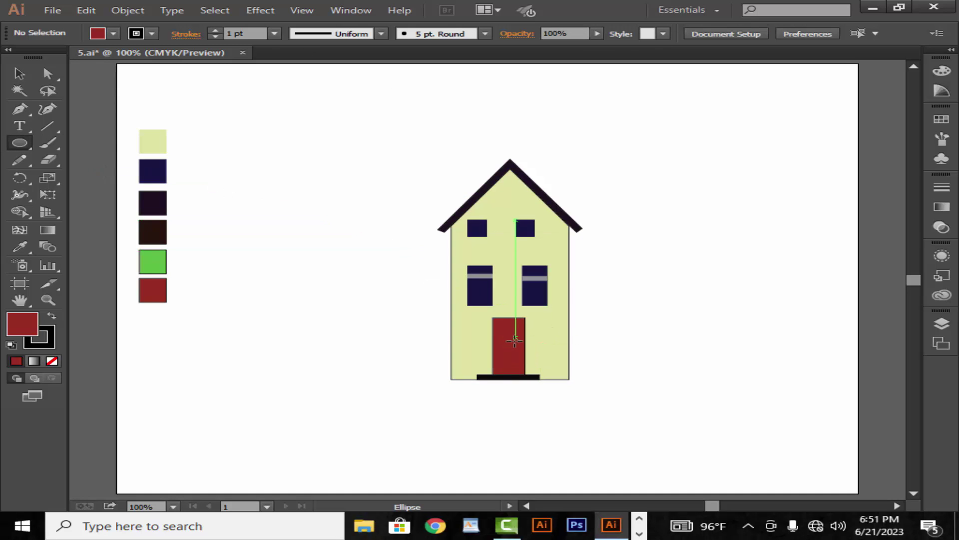
left_click_drag(515, 336, 523, 351)
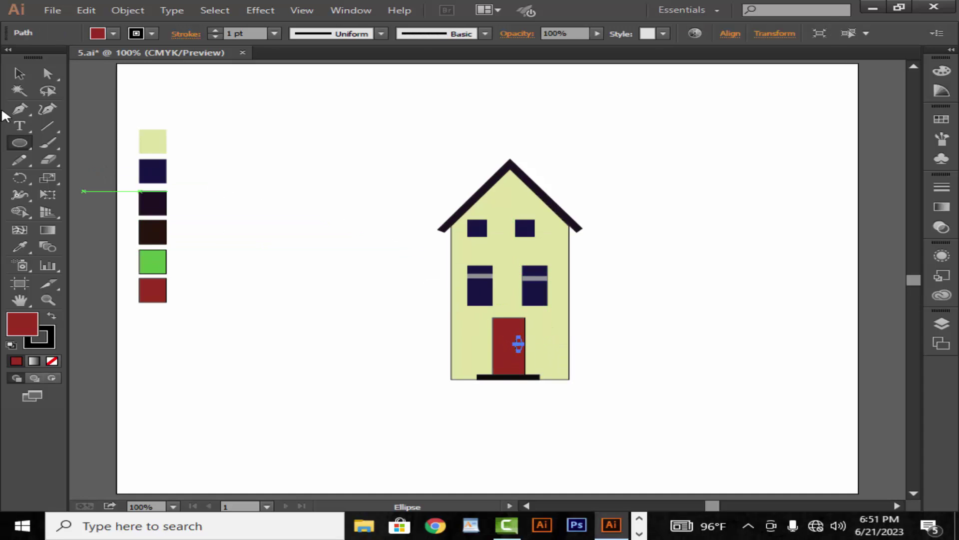
left_click(20, 247)
left_click(534, 377)
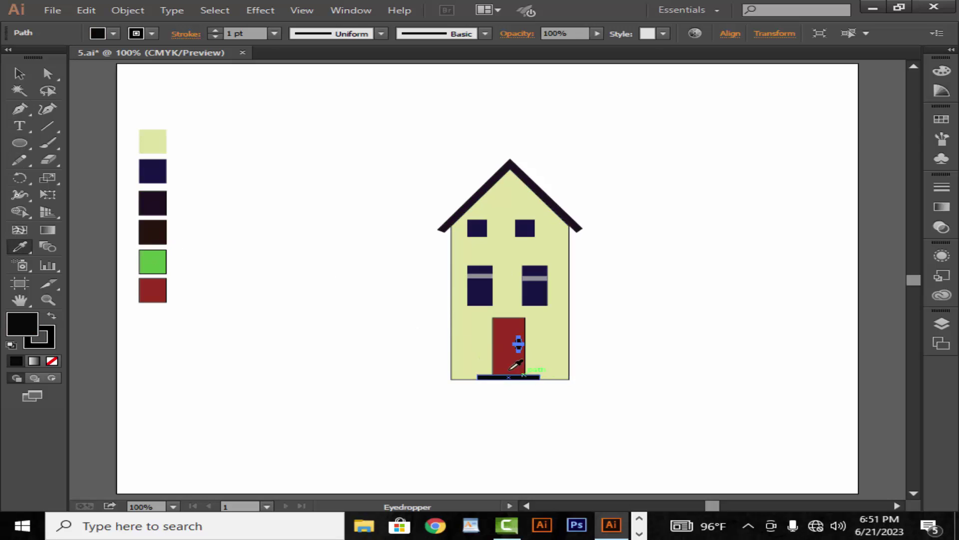
left_click(19, 73)
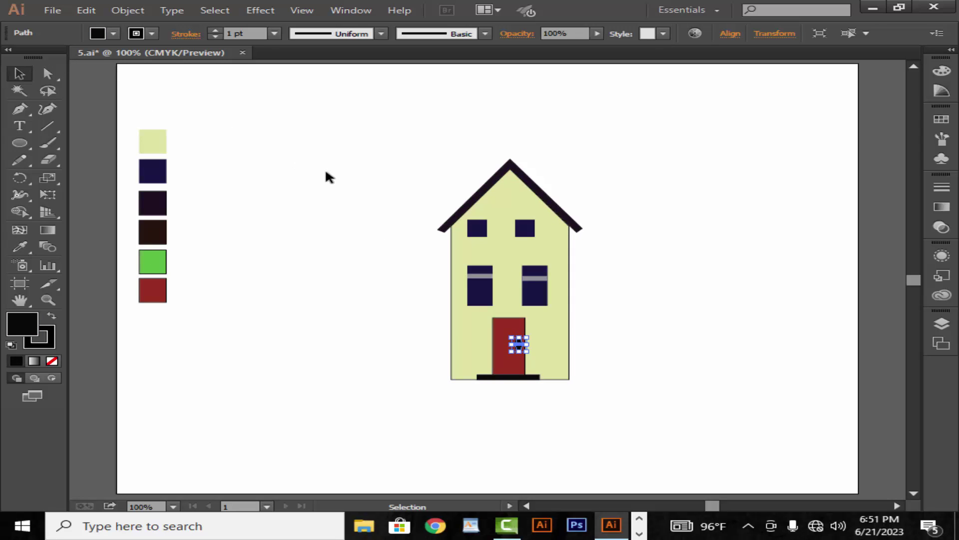
left_click(350, 175)
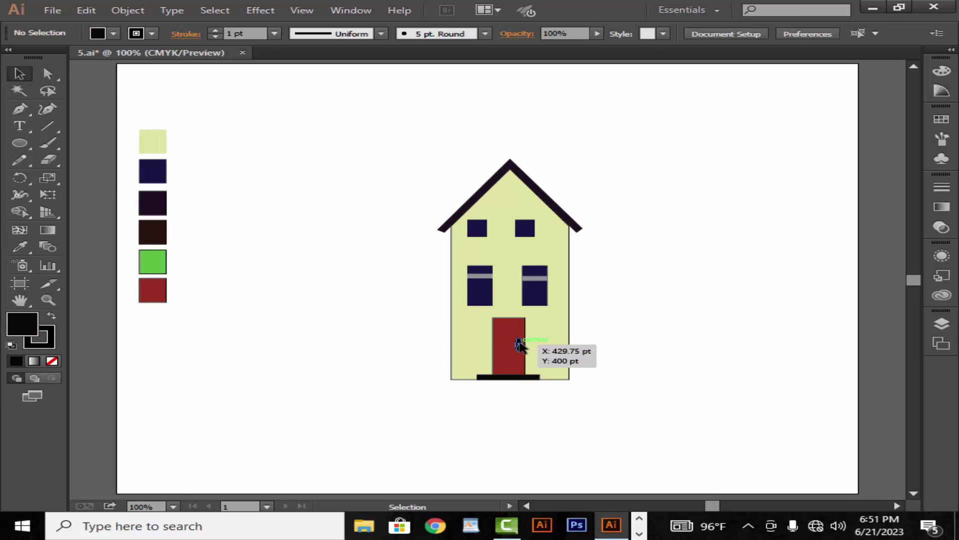
left_click_drag(519, 344, 521, 350)
Make the red door taller and wider, nudging it left to centre it.
left_click(511, 319)
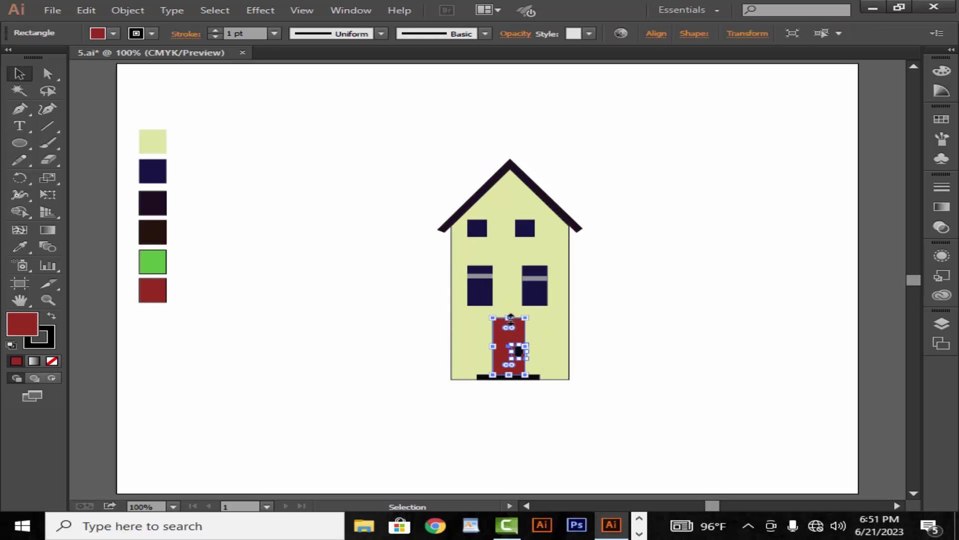
left_click_drag(511, 318, 511, 312)
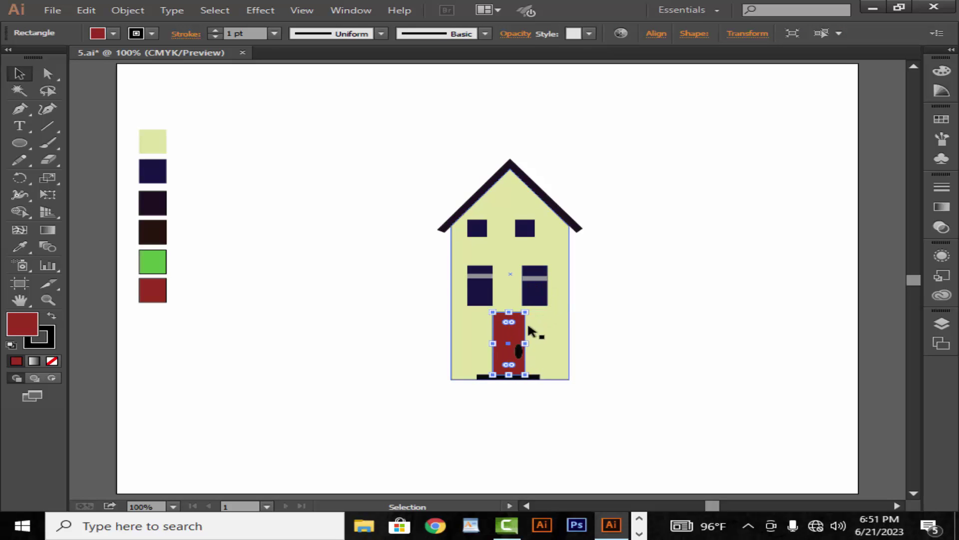
left_click_drag(525, 343, 534, 343)
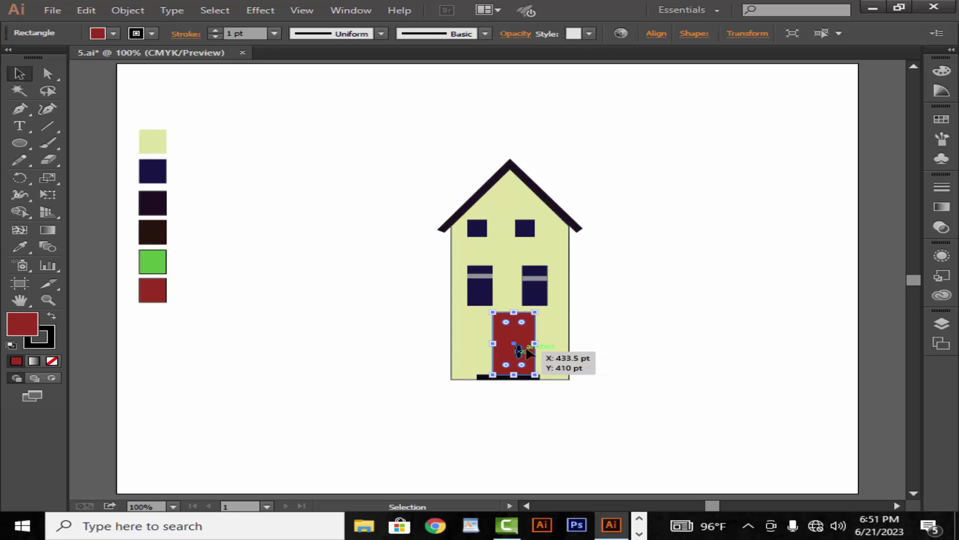
key("Left")
key("Left")
key("Left")
key("Left")
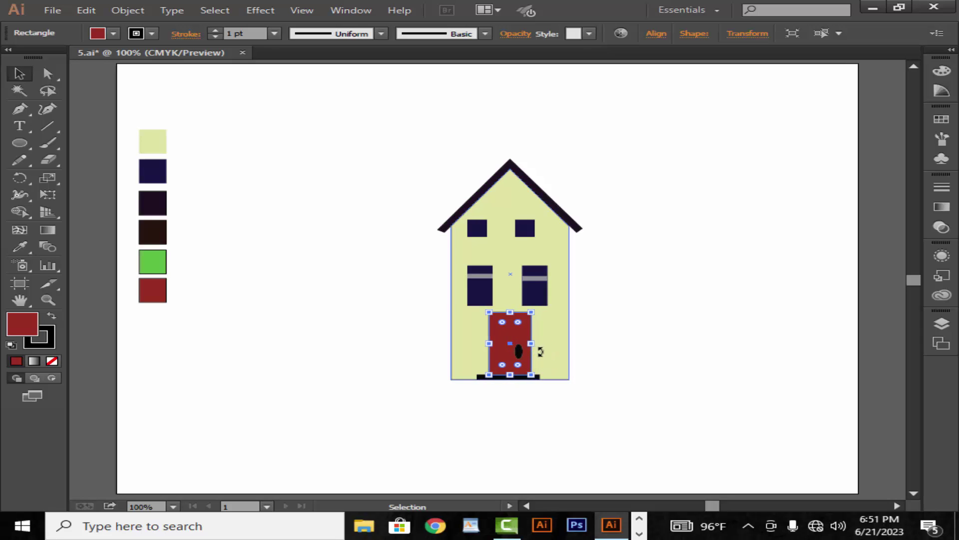
left_click(595, 338)
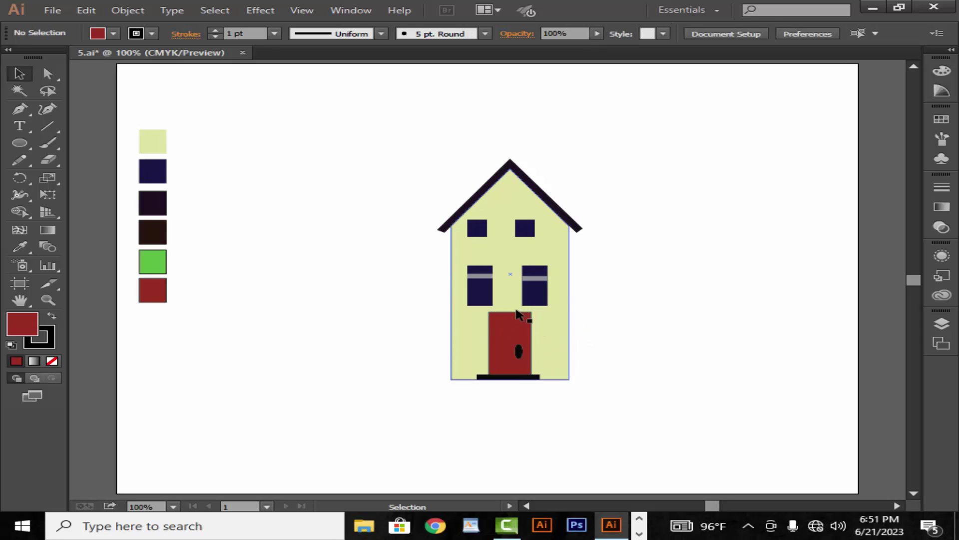
Reposition the doorknob higher on the resized door.
left_click_drag(518, 350, 528, 353)
left_click(600, 336)
left_click(521, 349)
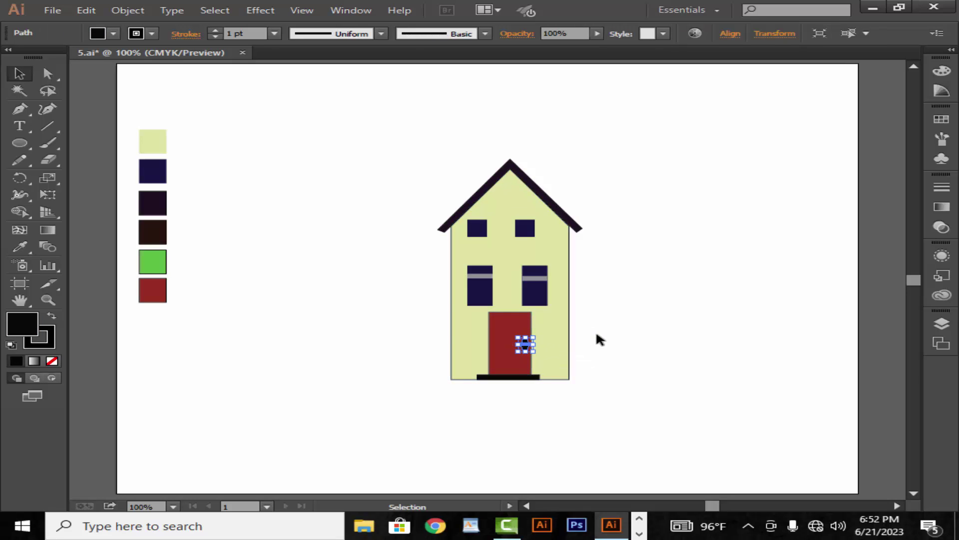
Line up the two upper windows and shift the lower-right window slightly right.
left_click(586, 353)
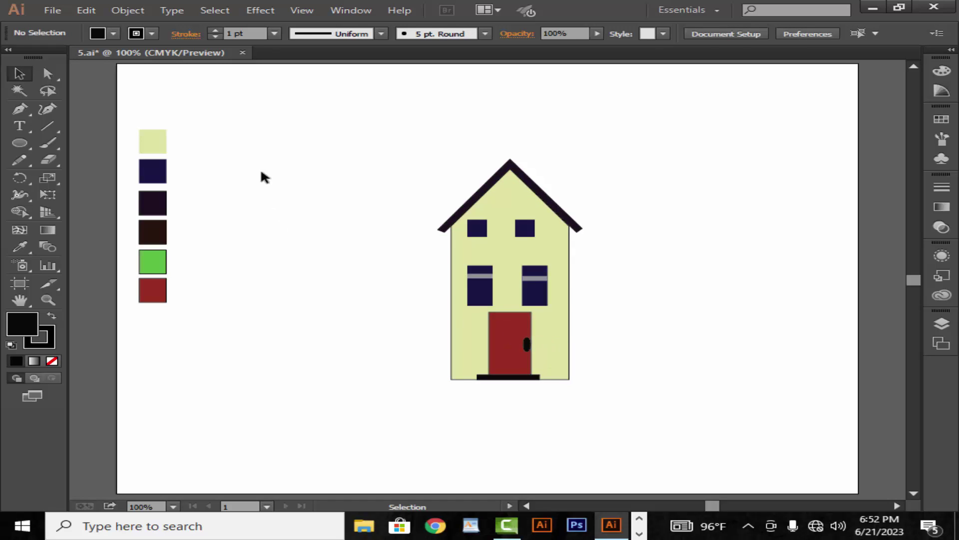
left_click_drag(527, 229, 539, 233)
left_click_drag(477, 228, 488, 232)
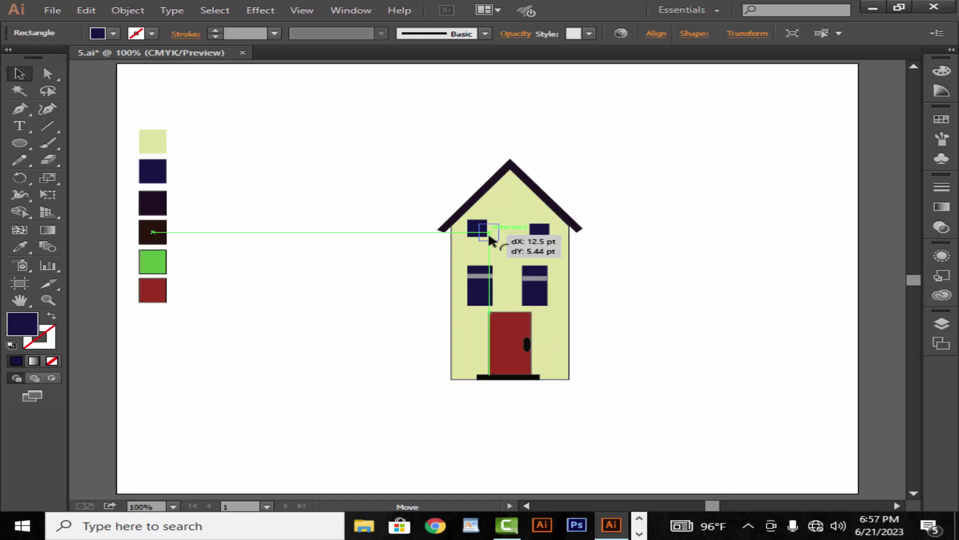
left_click(592, 170)
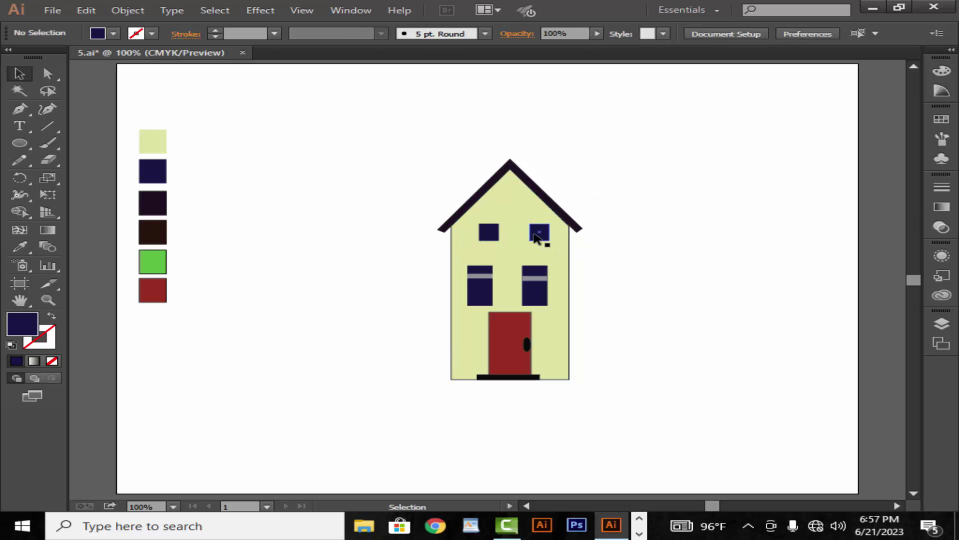
left_click(538, 239)
left_click_drag(539, 292, 542, 292)
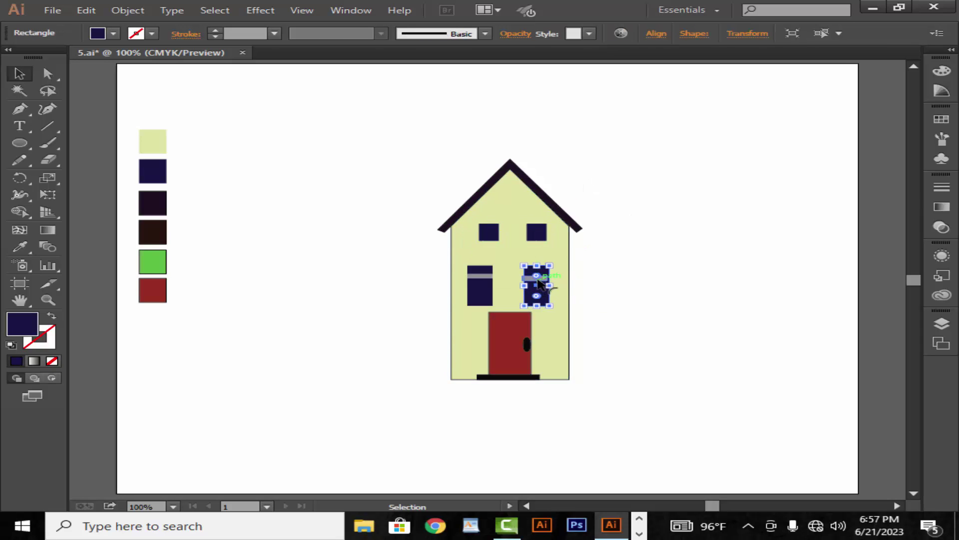
Group the lower-right window with its grey bar and nudge the group right.
key("a")
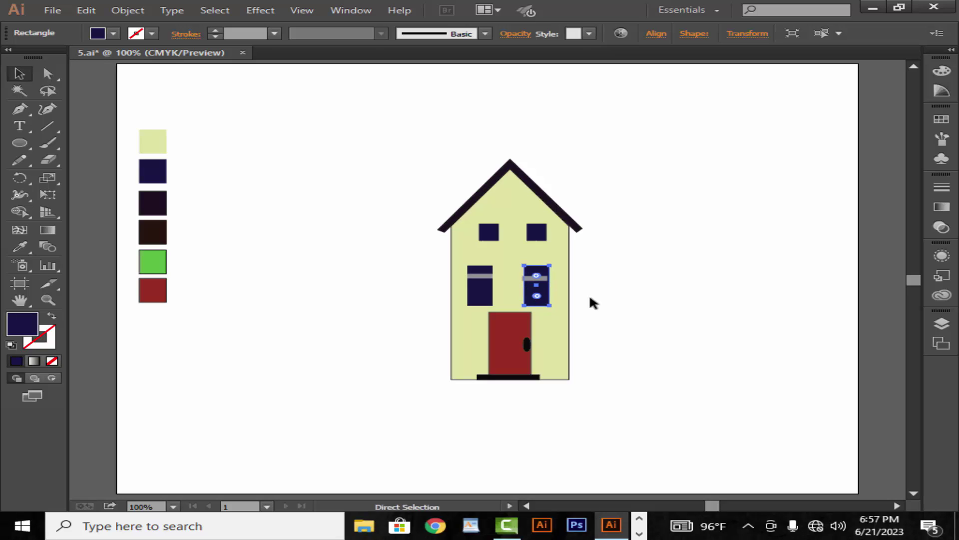
key("v")
left_click_drag(541, 299, 540, 299)
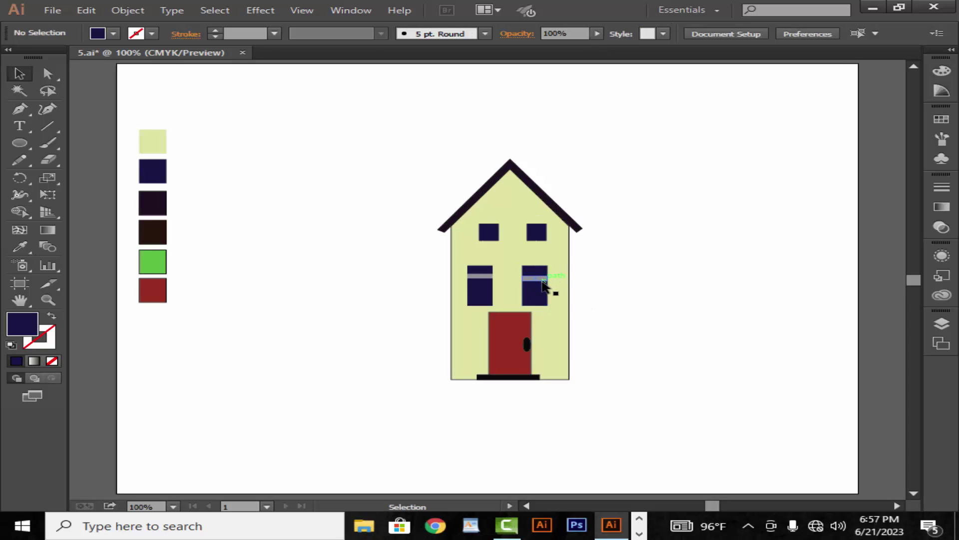
left_click(544, 284)
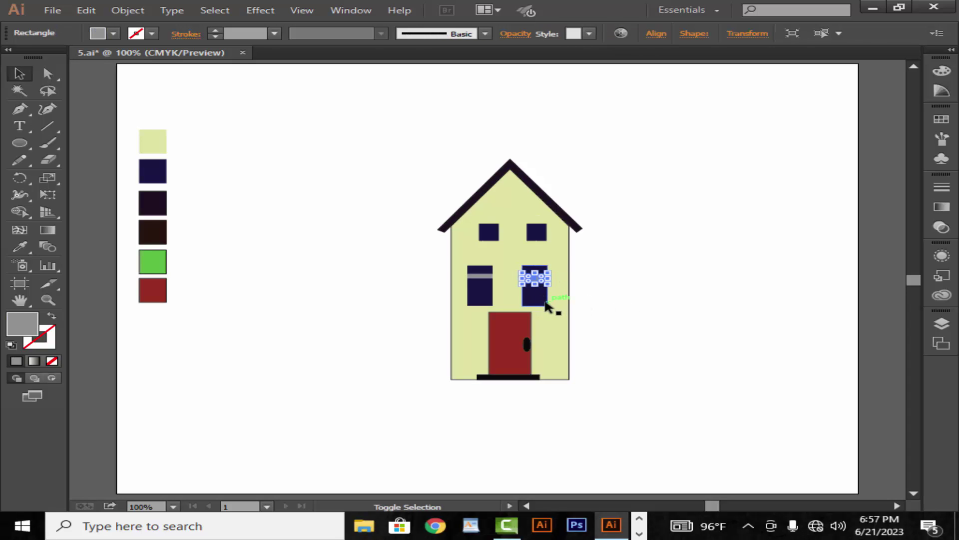
left_click(546, 303, "shift")
right_click(547, 303)
left_click(606, 371)
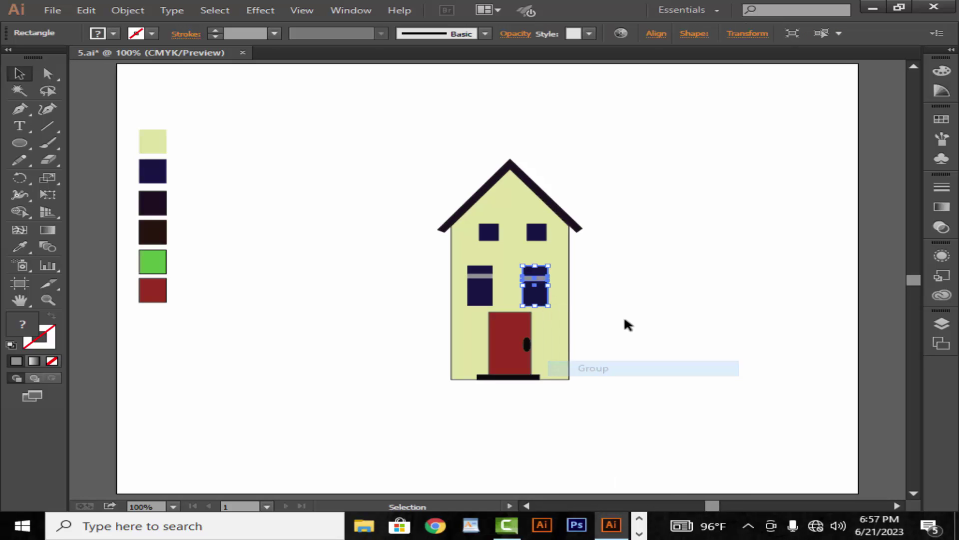
left_click(625, 314)
left_click(533, 298)
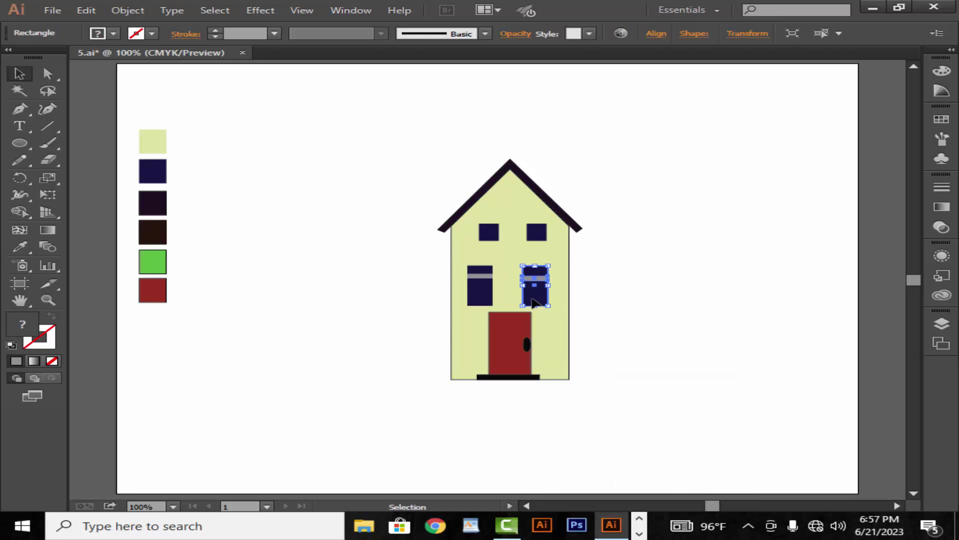
key("Right")
key("Right")
key("Right")
key("Right")
key("Right")
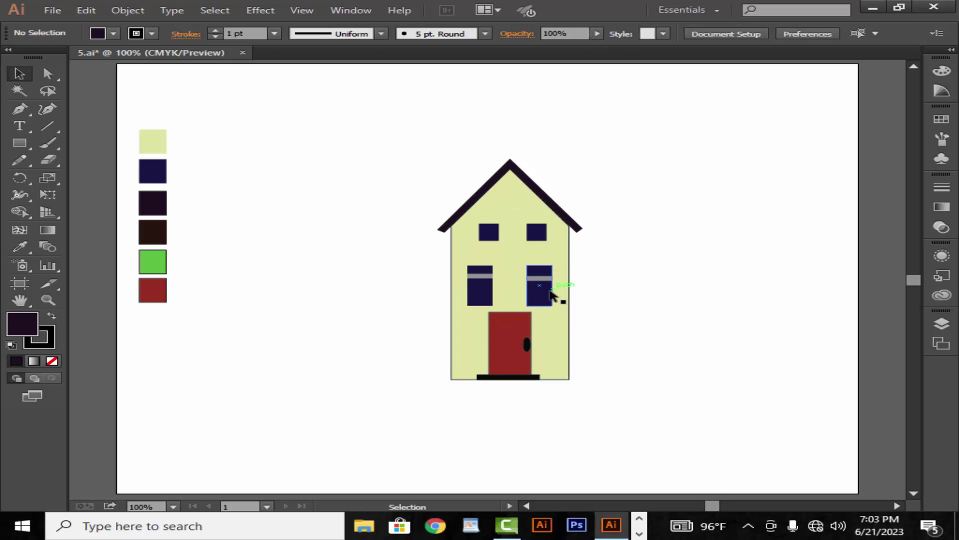
Ungroup the lower-right window and move its grey bar into place.
left_click(550, 297)
right_click(549, 297)
left_click(610, 373)
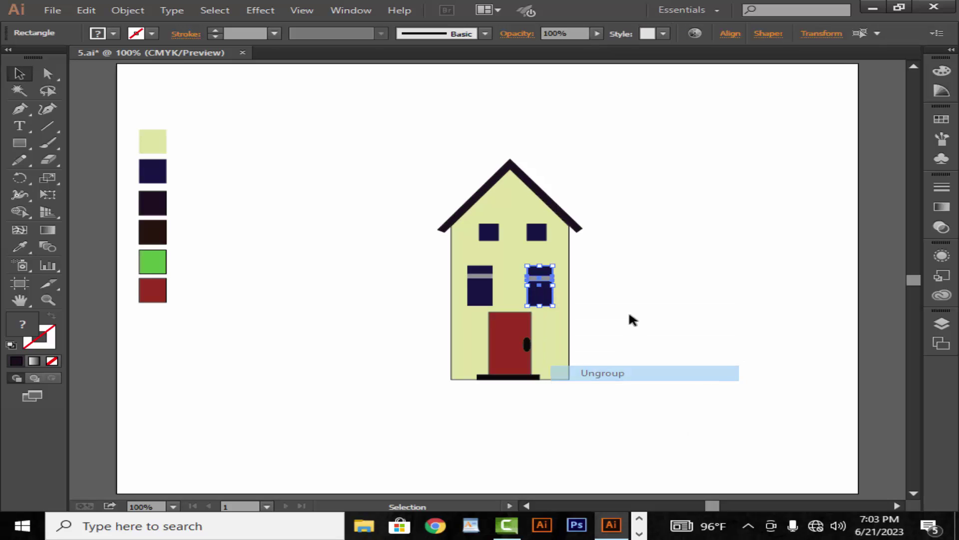
left_click(574, 297)
left_click(540, 278)
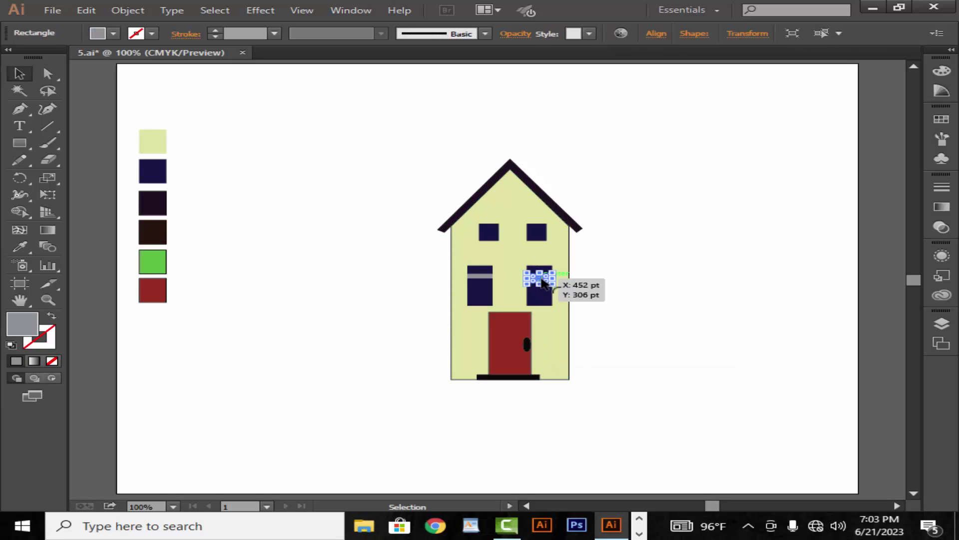
left_click_drag(542, 281, 542, 280)
left_click(599, 268)
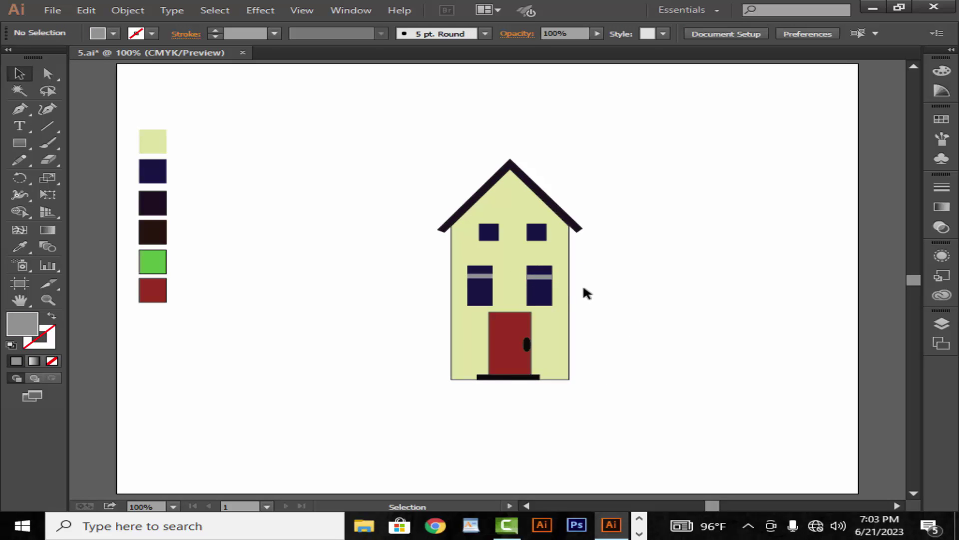
Draw a tall rectangle left of the house, reaching down to the house's base.
left_click(20, 142)
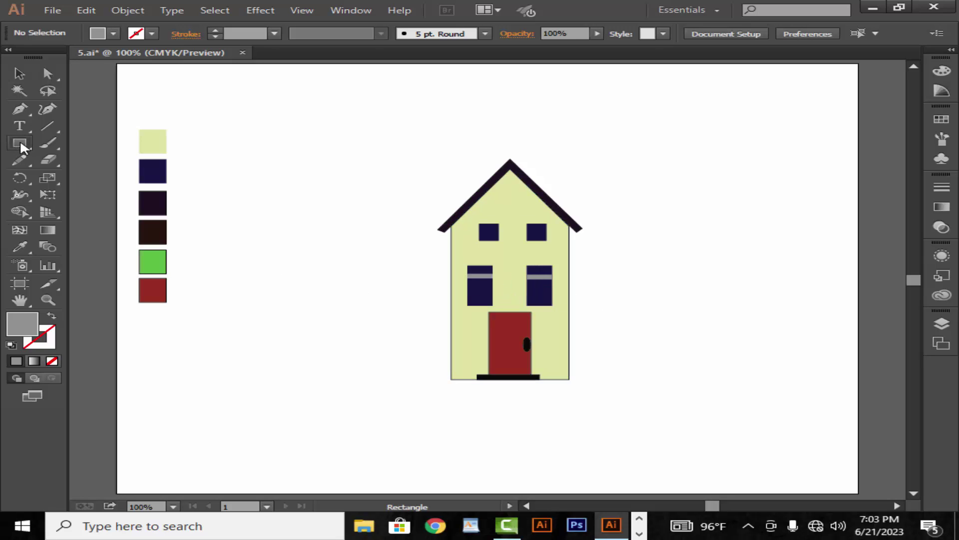
left_click_drag(20, 143, 68, 141)
left_click_drag(412, 263, 451, 365)
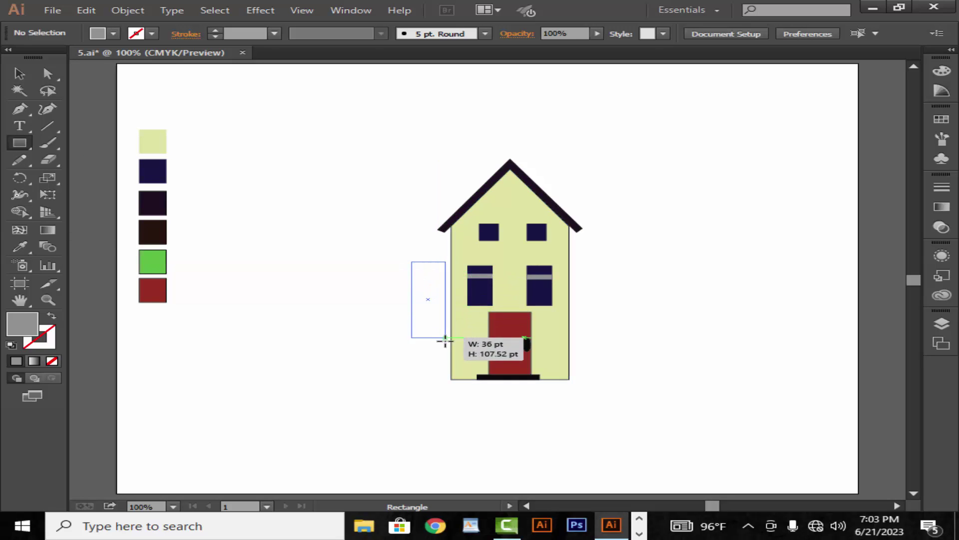
left_click_drag(450, 365, 451, 380)
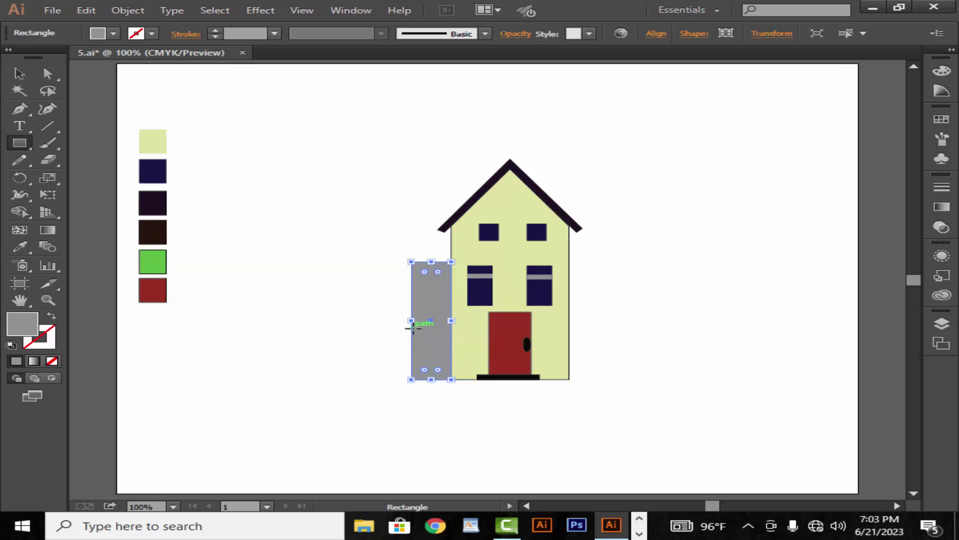
left_click_drag(411, 320, 401, 321)
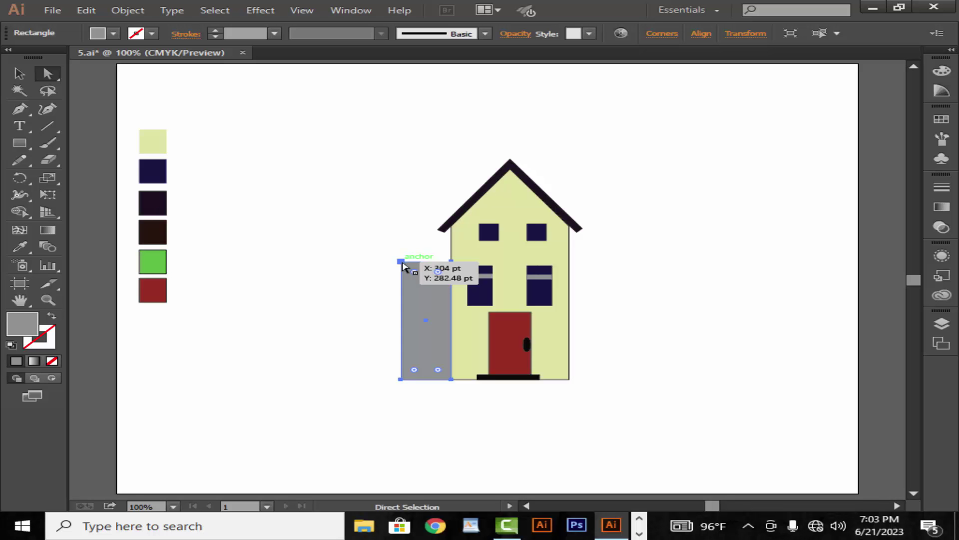
Slope the side shape's top by lowering its top-left corner, then raise and widen it.
left_click_drag(402, 262, 402, 283)
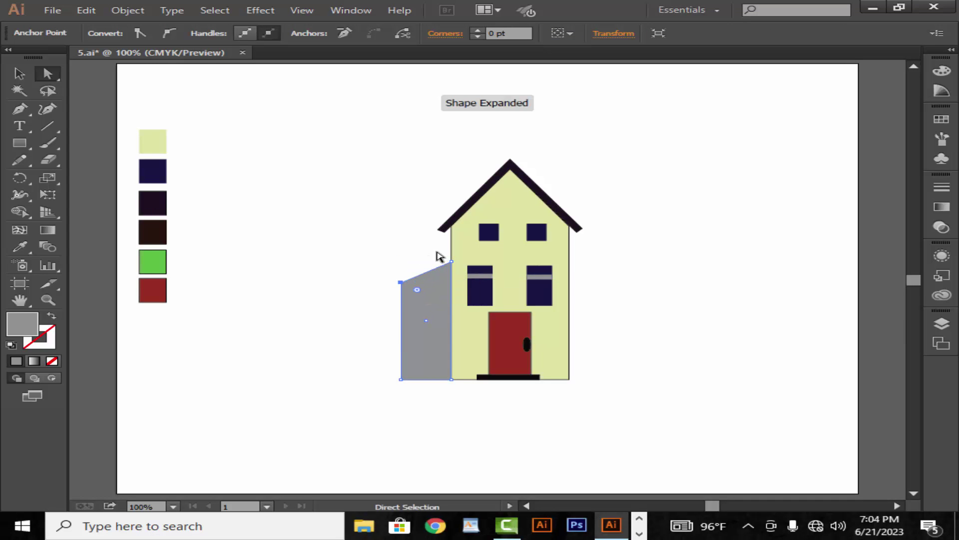
left_click(20, 75)
left_click_drag(425, 261, 426, 252)
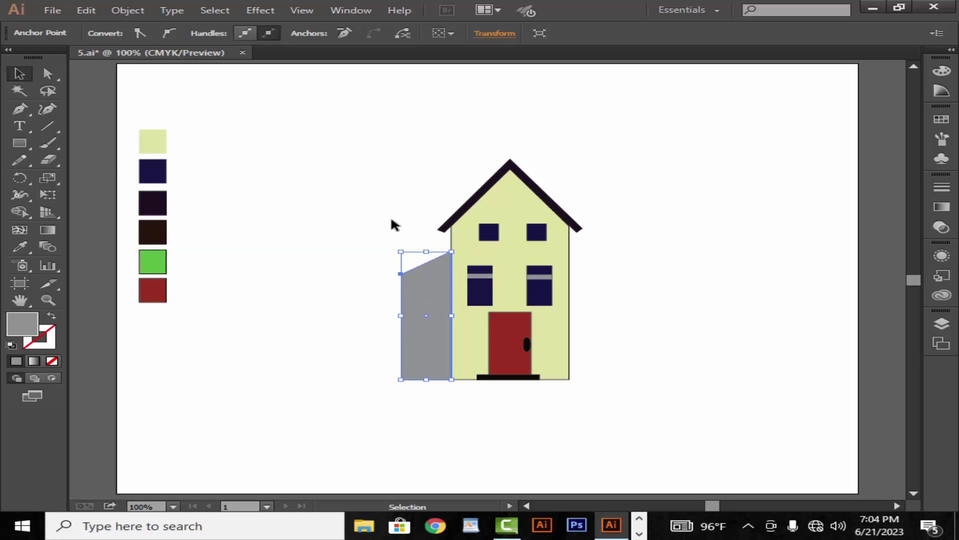
left_click(391, 221)
left_click(417, 316)
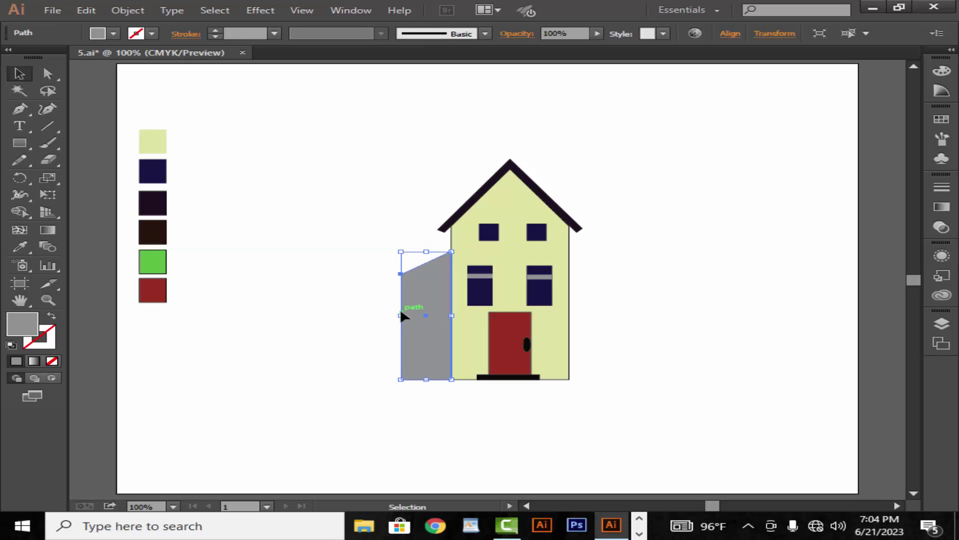
left_click_drag(401, 314, 396, 314)
Fill the side wing with the pale-yellow wall colour and a thin 1 pt black outline.
left_click(20, 246)
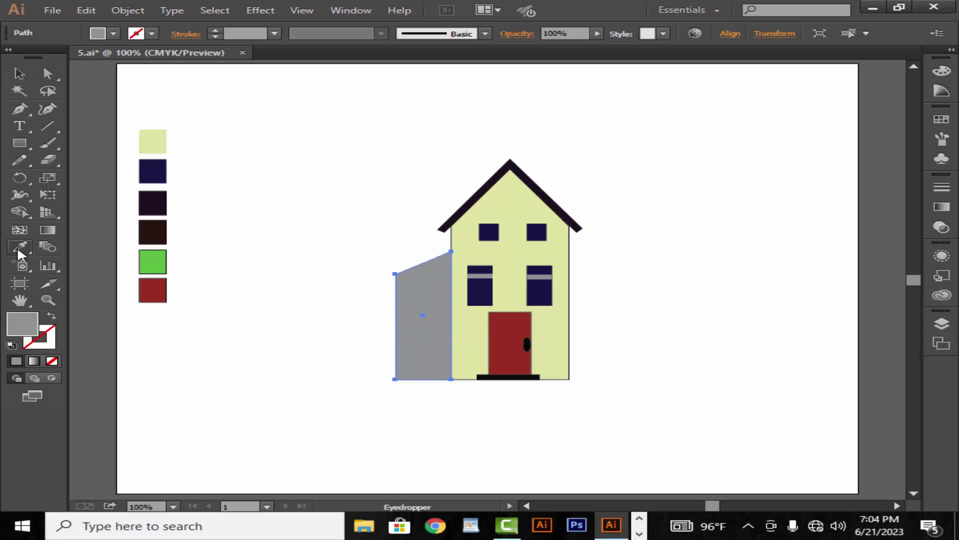
left_click(153, 147)
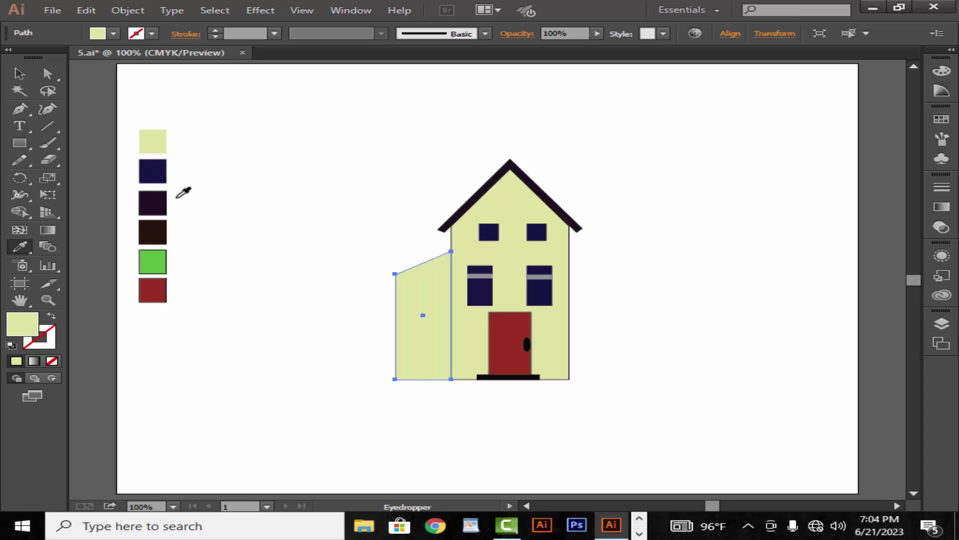
left_click(20, 74)
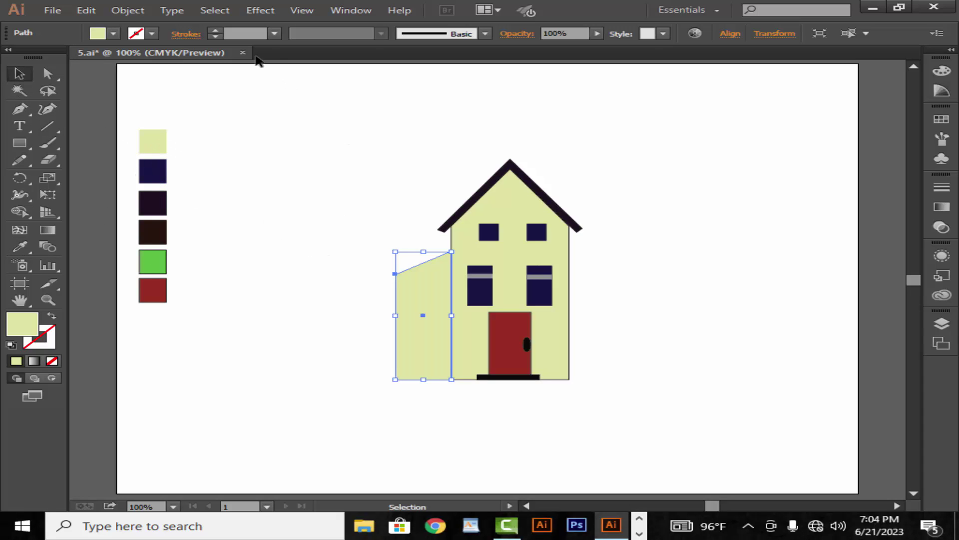
left_click(216, 31)
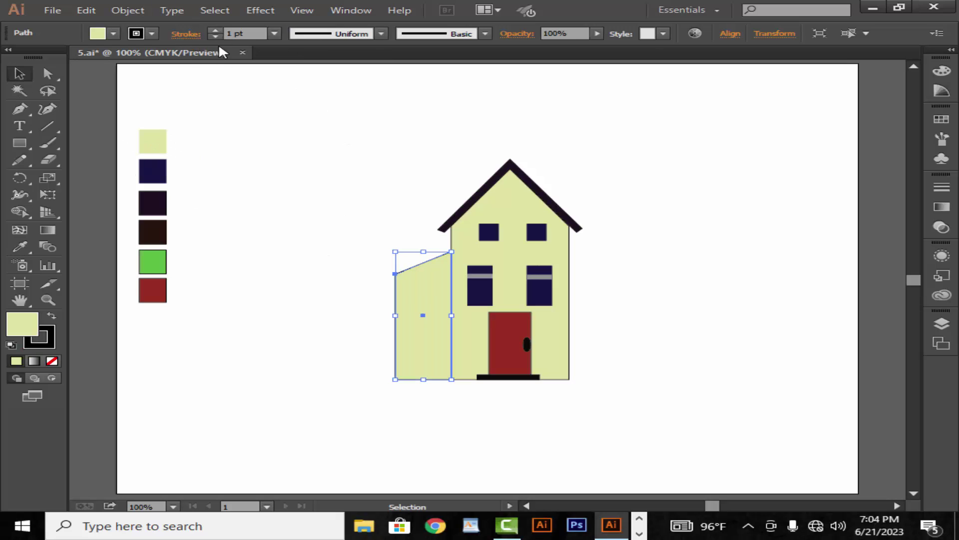
left_click(311, 156)
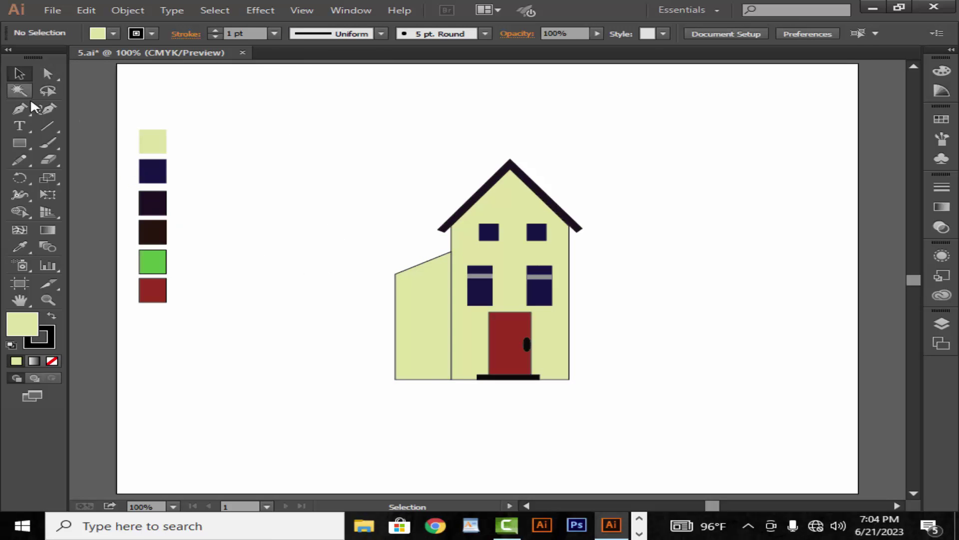
Draw a closed sloping roof outline over the side wing with the Pen tool.
left_click(20, 108)
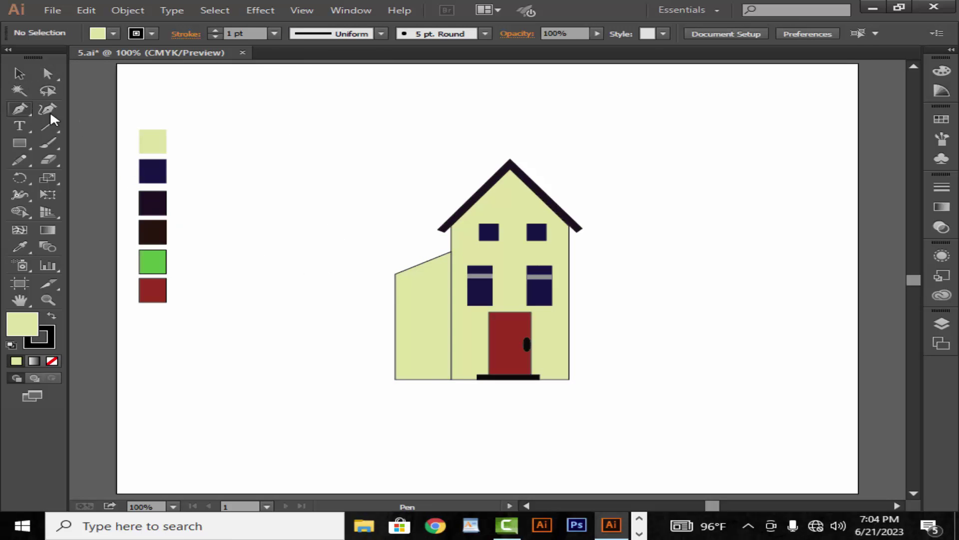
left_click(395, 274)
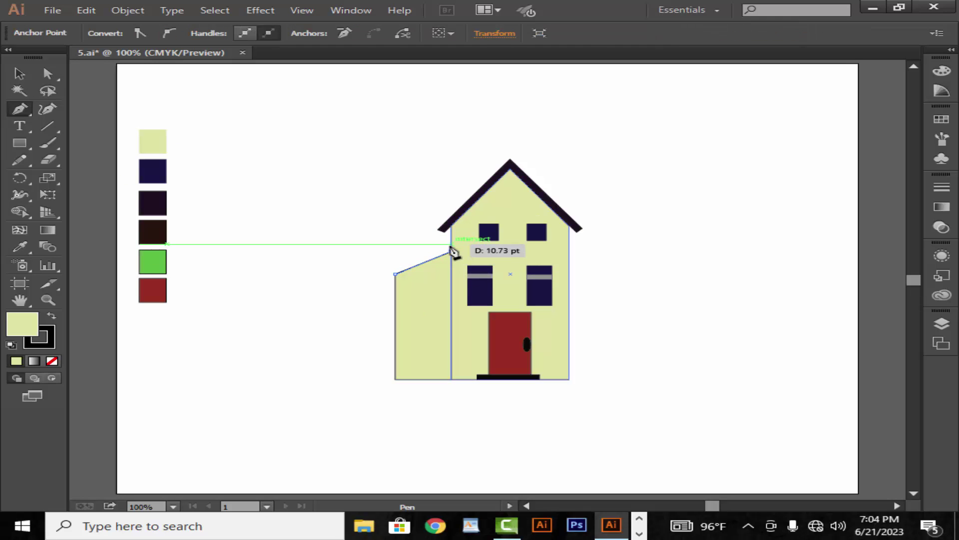
left_click(451, 243)
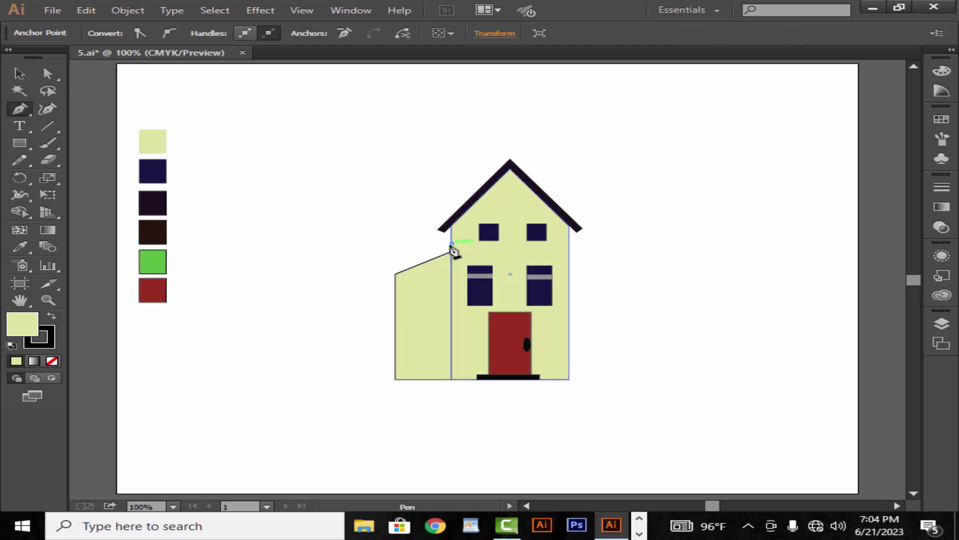
left_click(383, 270)
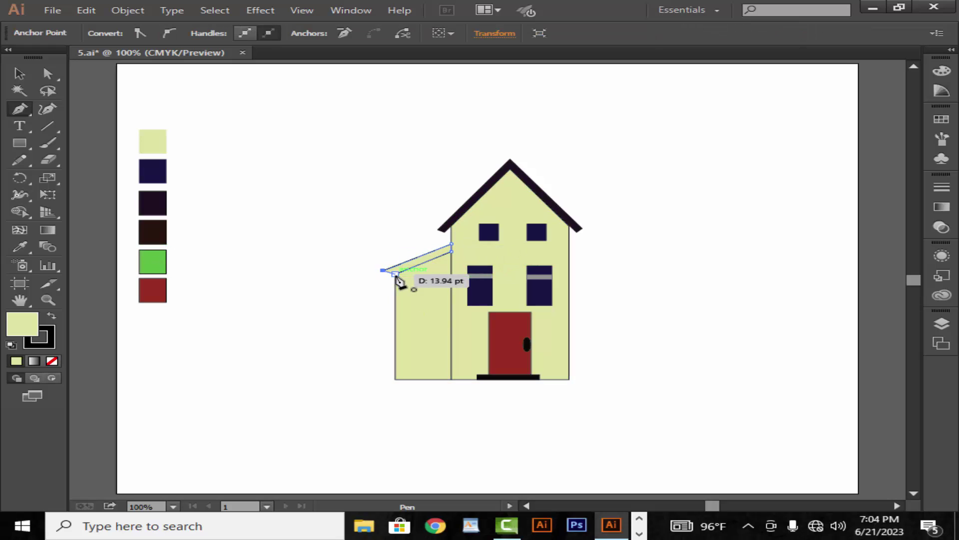
left_click(395, 274)
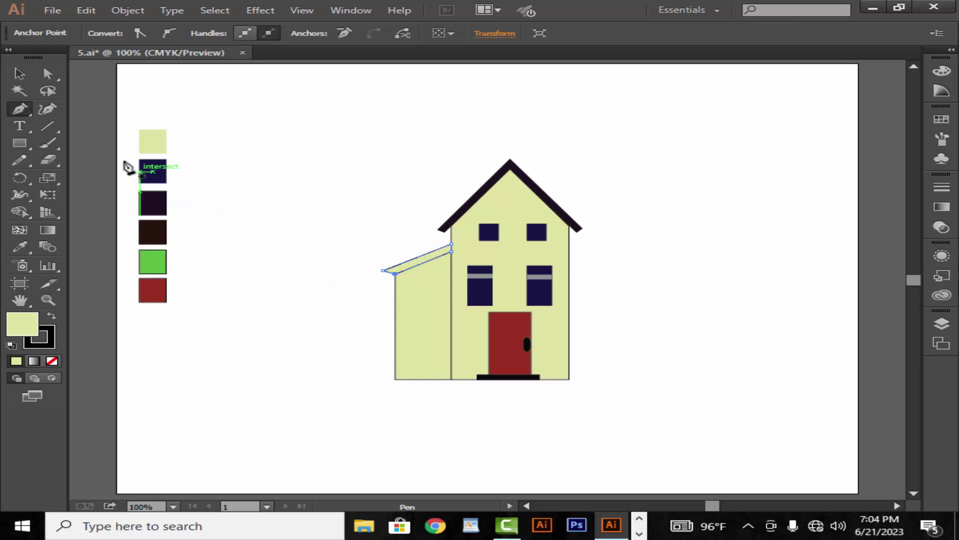
Fill the side roof with the main roof's dark colour by sampling it.
left_click(20, 74)
left_click(22, 249)
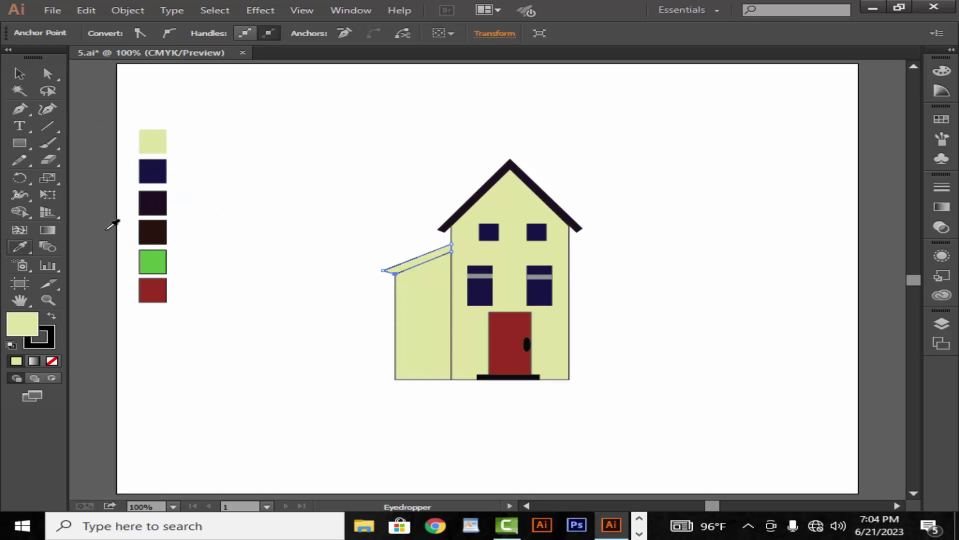
left_click(486, 189)
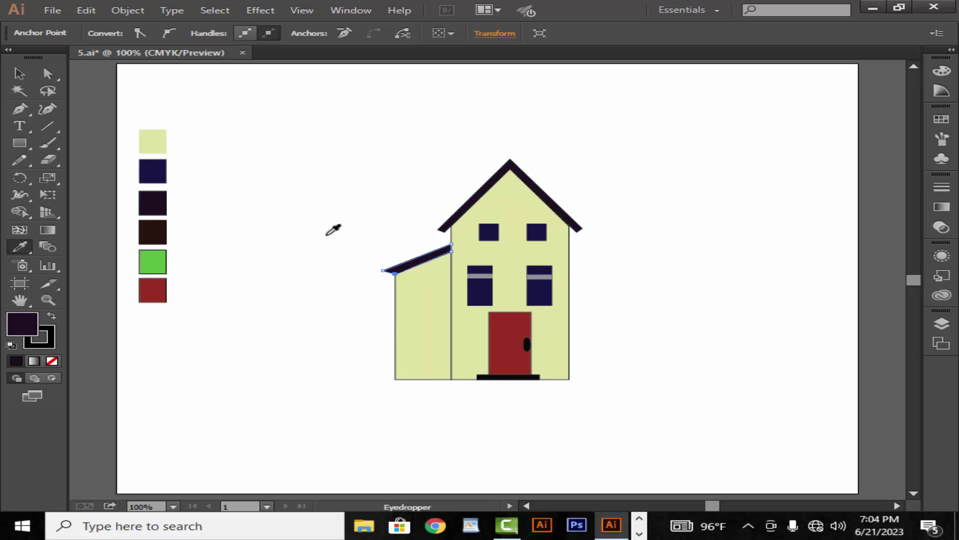
left_click(20, 74)
left_click(343, 235)
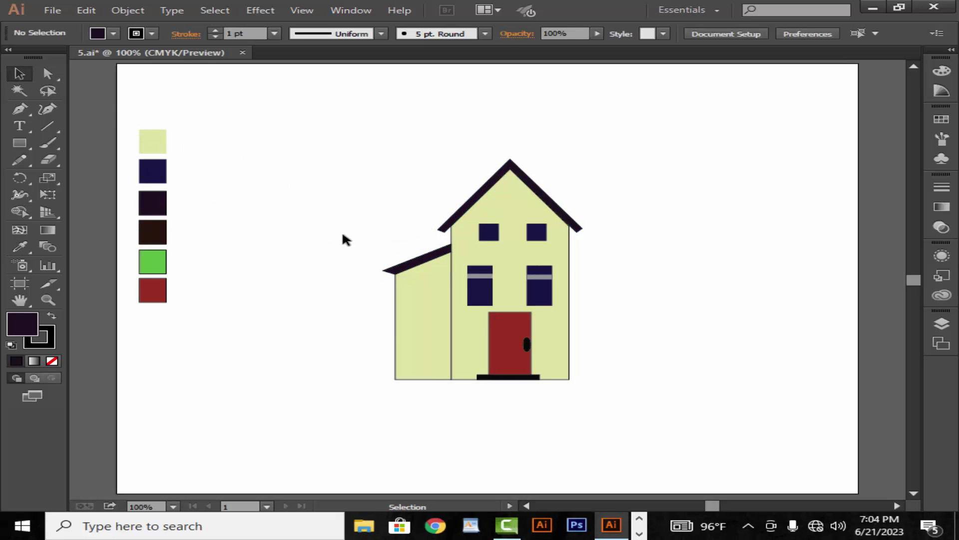
Draw a tall narrow rectangle and give it the navy window colour.
left_click(18, 143)
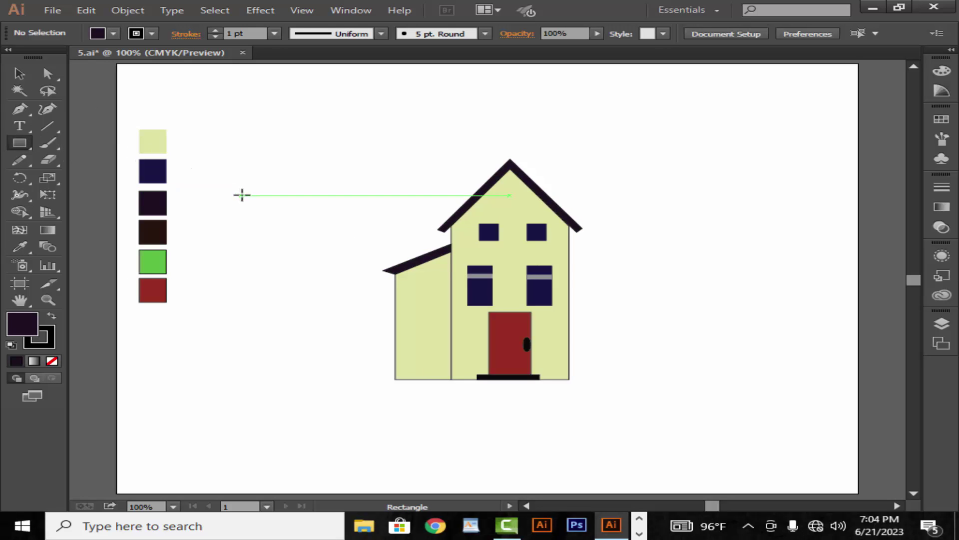
left_click_drag(239, 196, 257, 232)
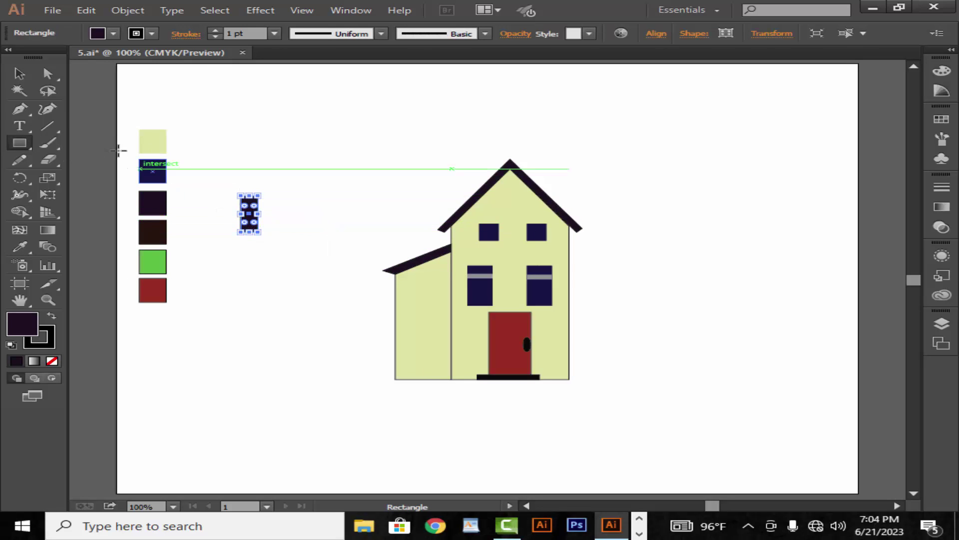
left_click(20, 73)
left_click(270, 180)
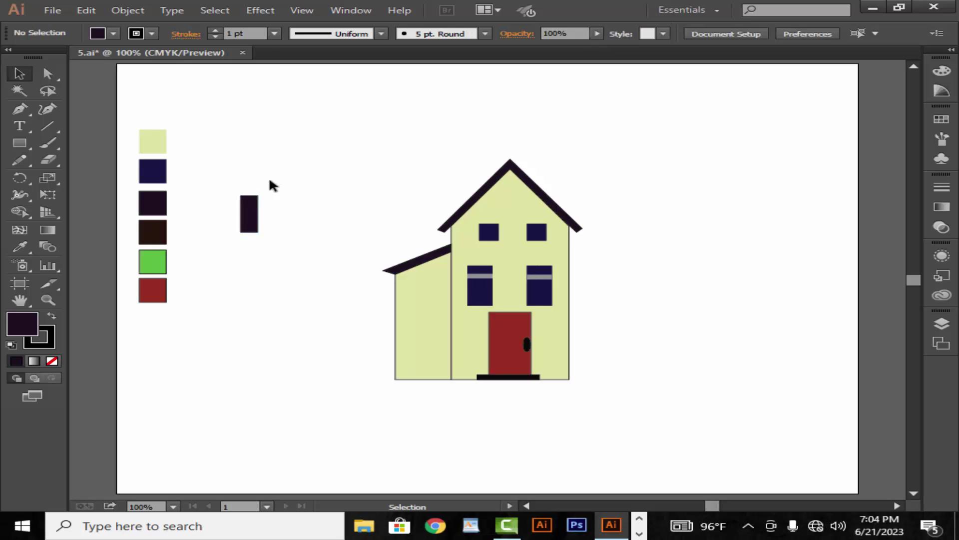
left_click(260, 220)
left_click(20, 246)
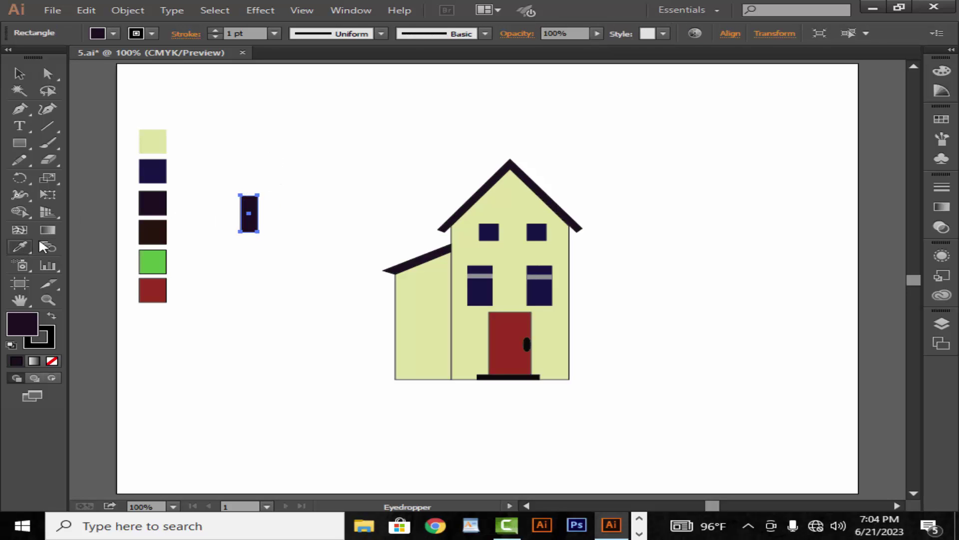
left_click(476, 294)
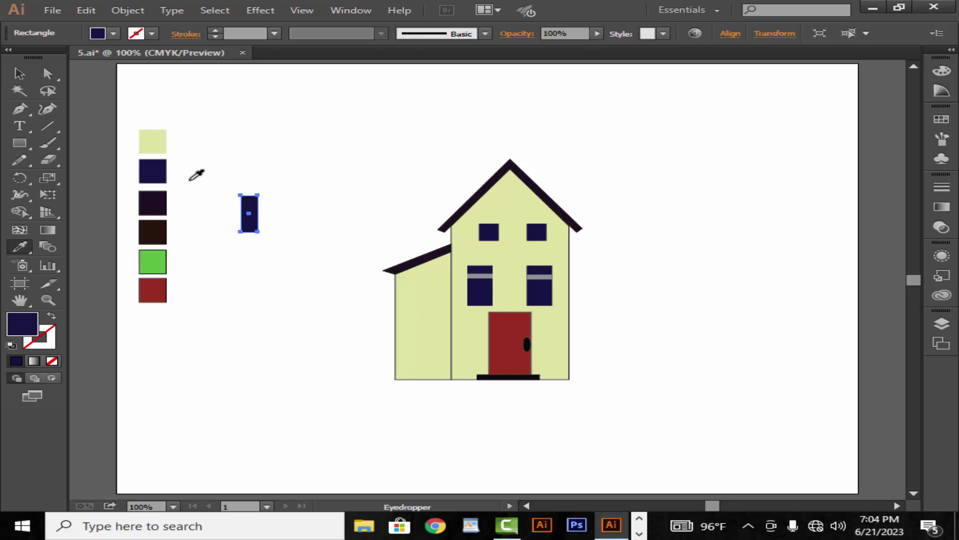
left_click(19, 74)
left_click(298, 208)
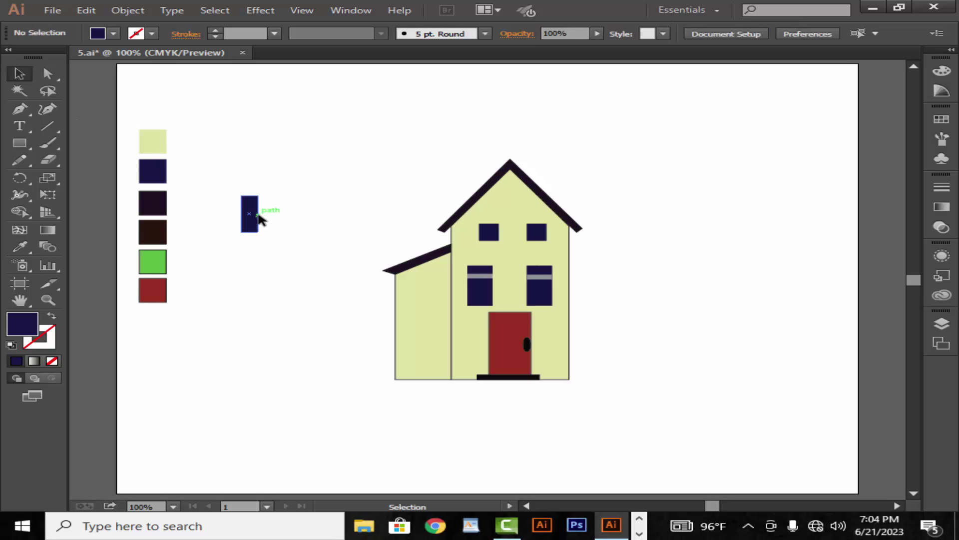
Place navy window copies in the side wing and raise one into position.
mouse_move(259, 216)
left_mouse_down()
mouse_move(420, 319)
mouse_move(447, 313)
mouse_move(408, 326)
mouse_move(412, 319)
left_mouse_up()
left_click(321, 300)
left_click(323, 280)
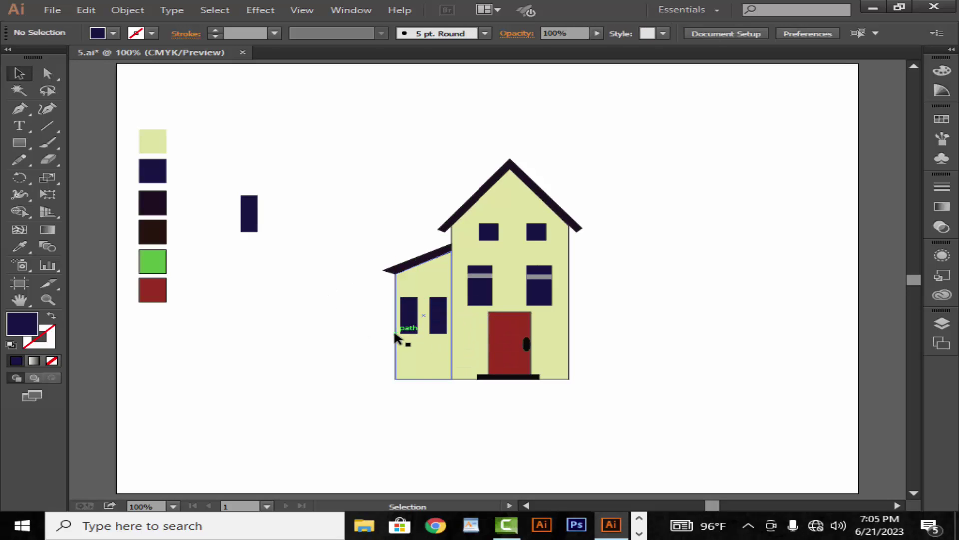
left_click(409, 332)
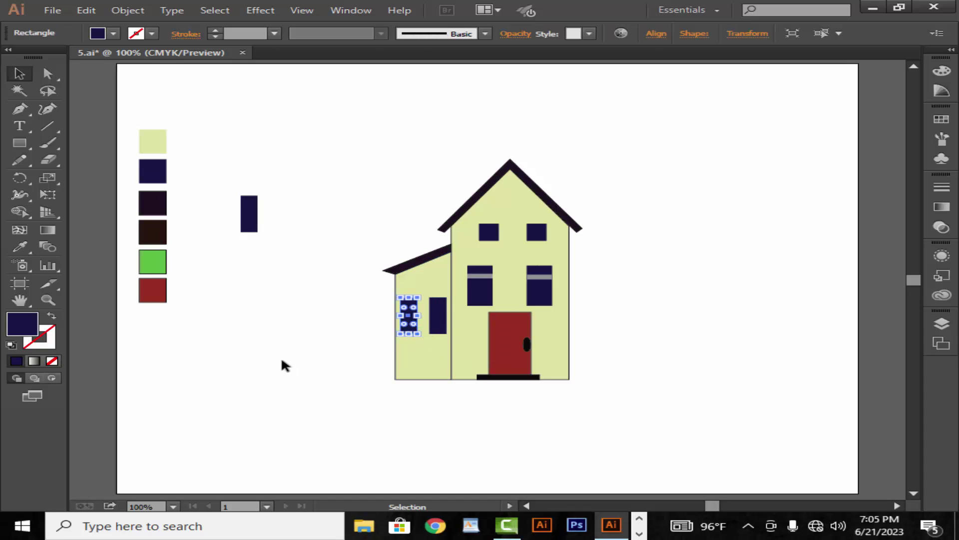
left_click(316, 355)
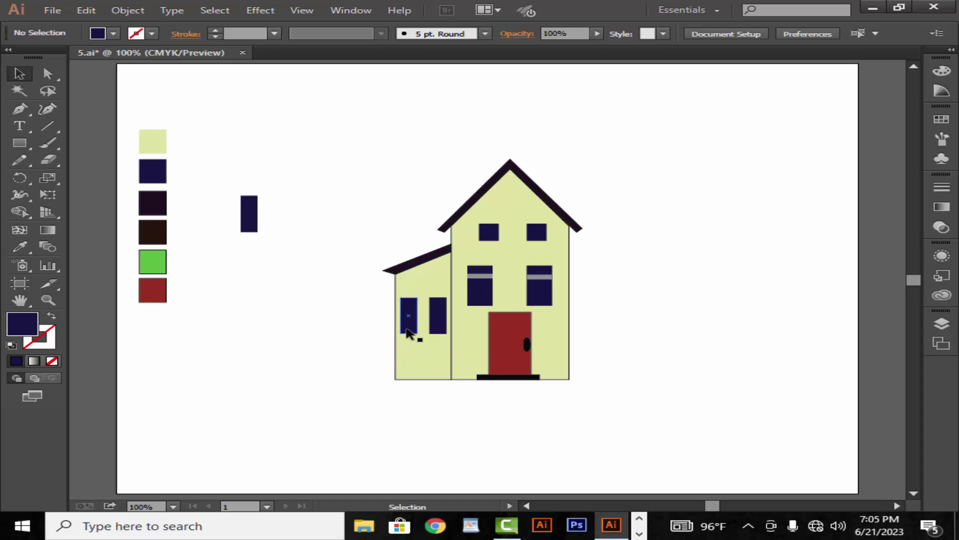
mouse_move(408, 332)
left_mouse_down()
mouse_move(408, 318)
mouse_move(439, 318)
mouse_move(413, 363)
left_mouse_up()
left_click(365, 345)
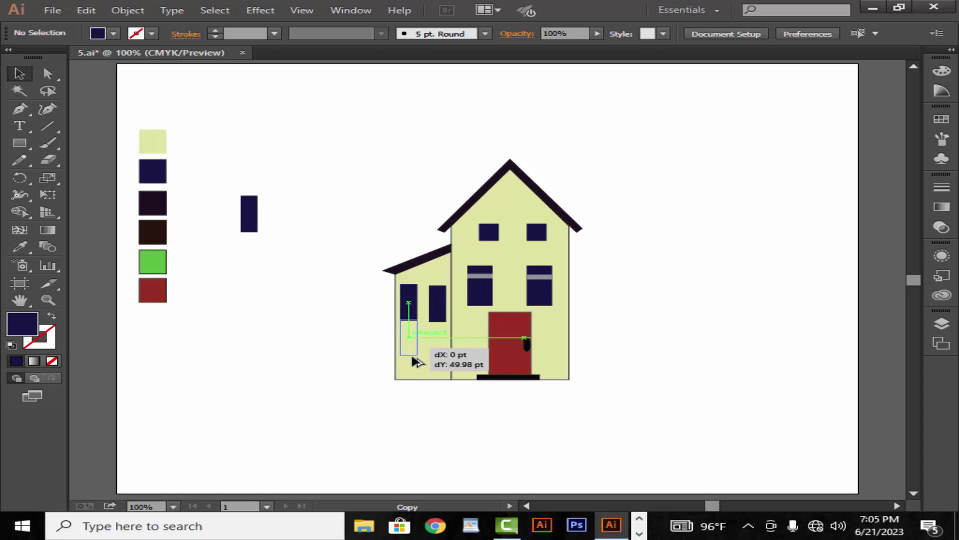
left_click(346, 368)
Copy the lower-left window above and to its right, completing four windows in two rows.
left_click_drag(409, 356, 409, 312)
left_click(354, 359)
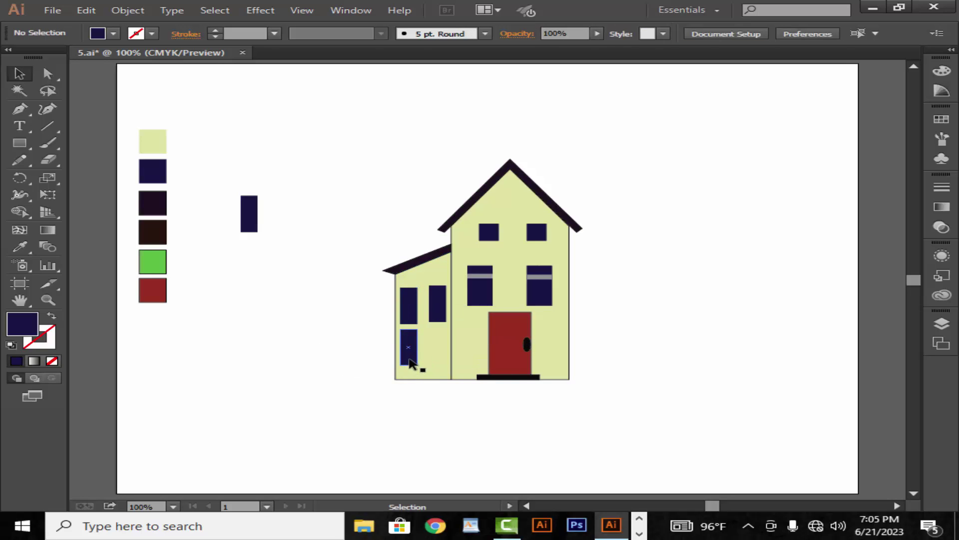
left_click_drag(410, 363, 437, 359)
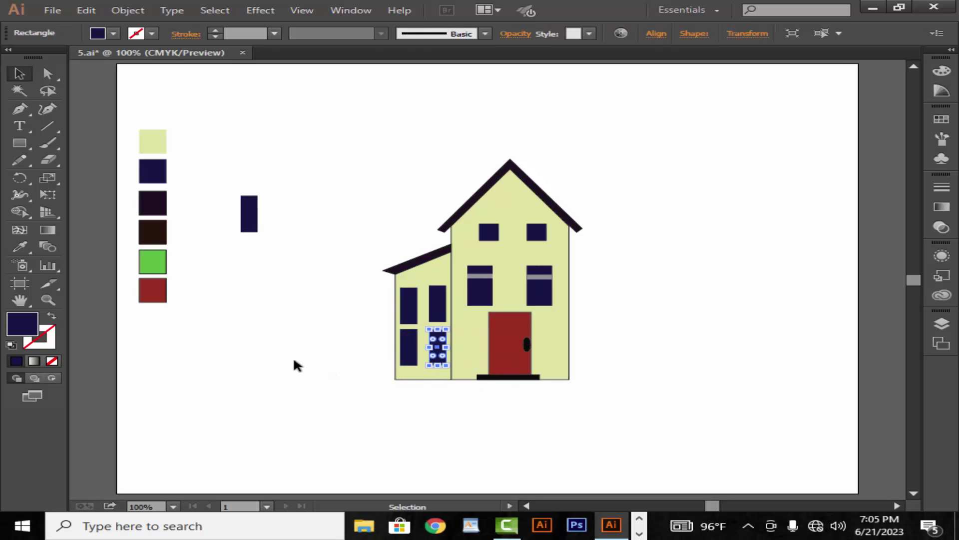
left_click(334, 378)
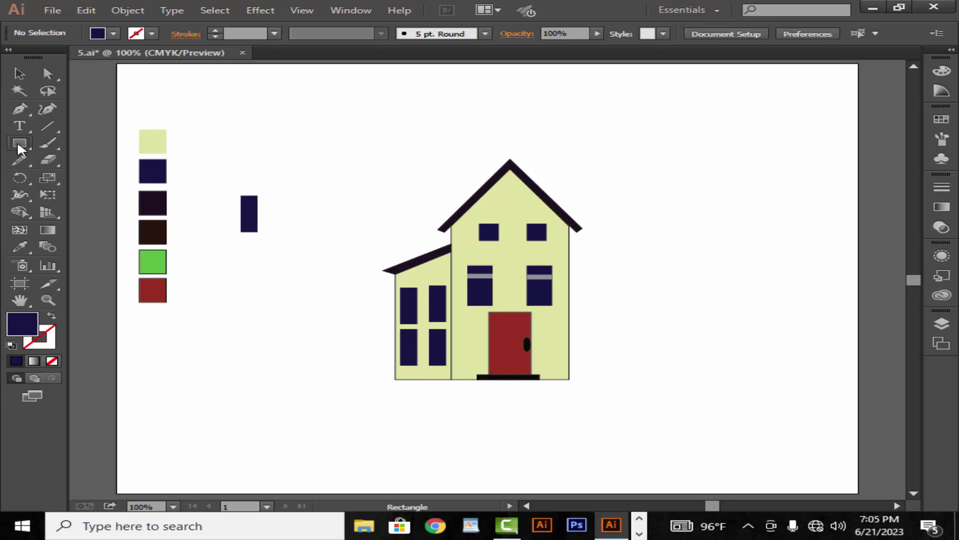
Draw a small navy circle and position it just under the side roof.
left_click_drag(17, 141, 70, 175)
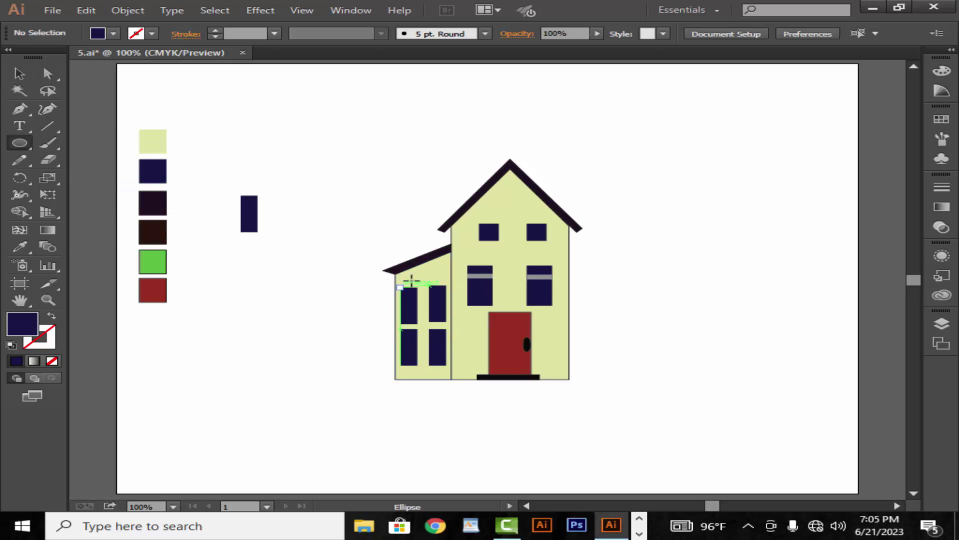
left_click_drag(428, 266, 439, 280)
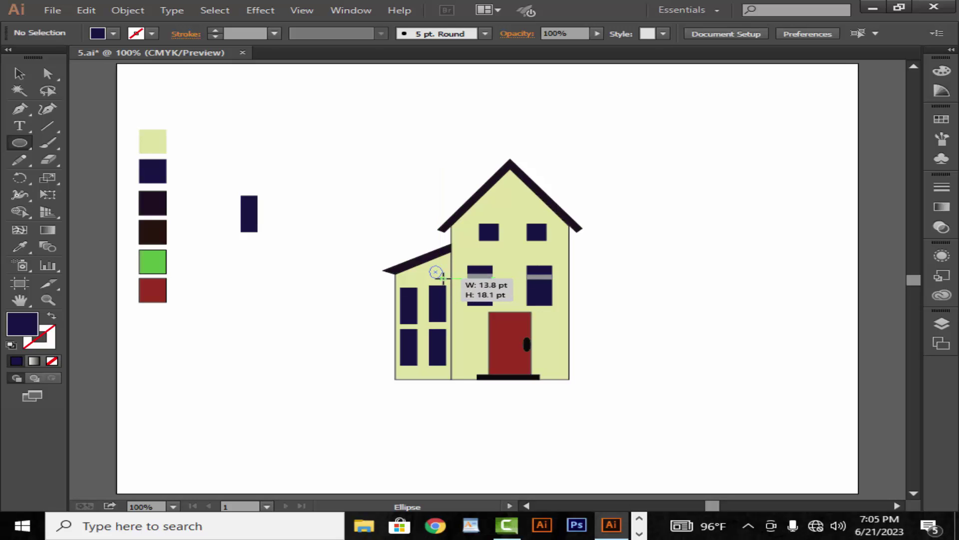
left_click_drag(441, 278, 440, 278)
left_click(19, 73)
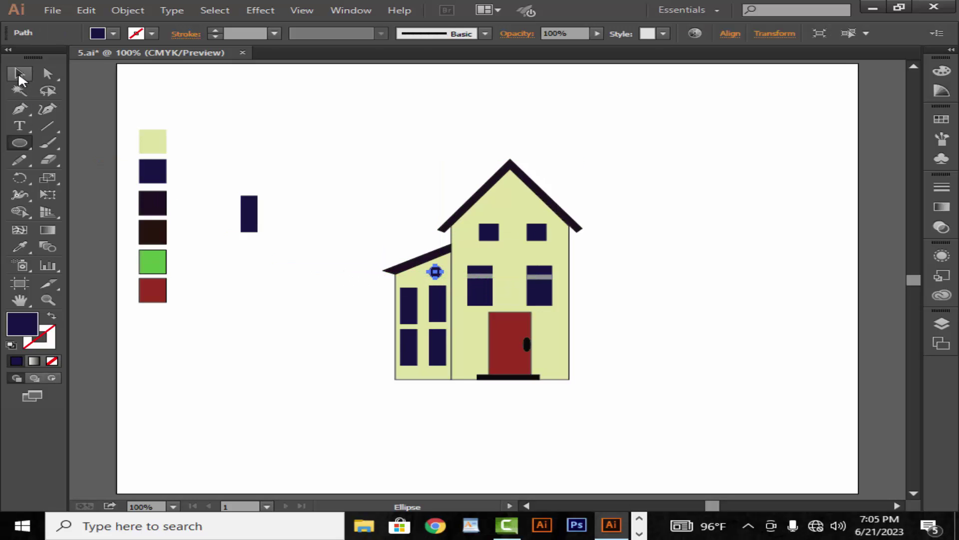
left_click(343, 201)
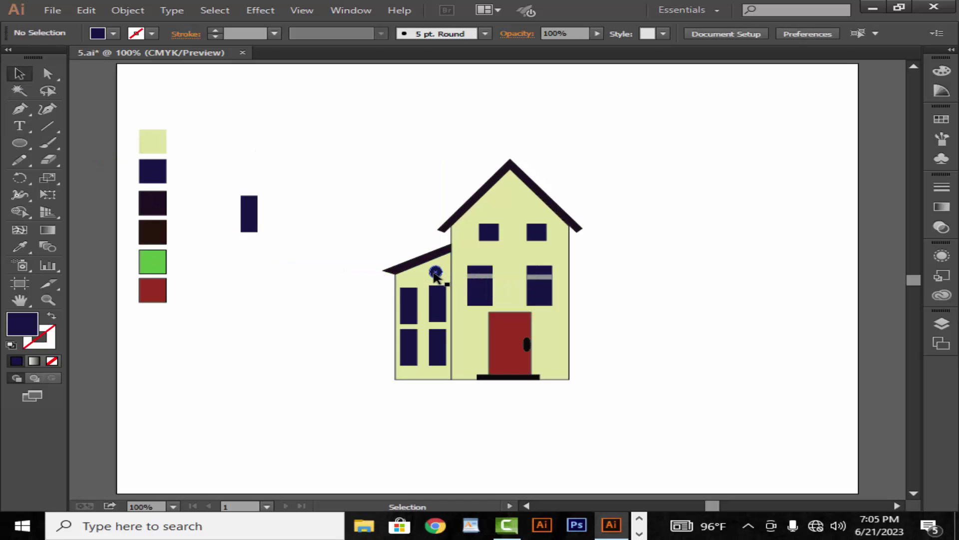
left_click_drag(435, 272, 439, 275)
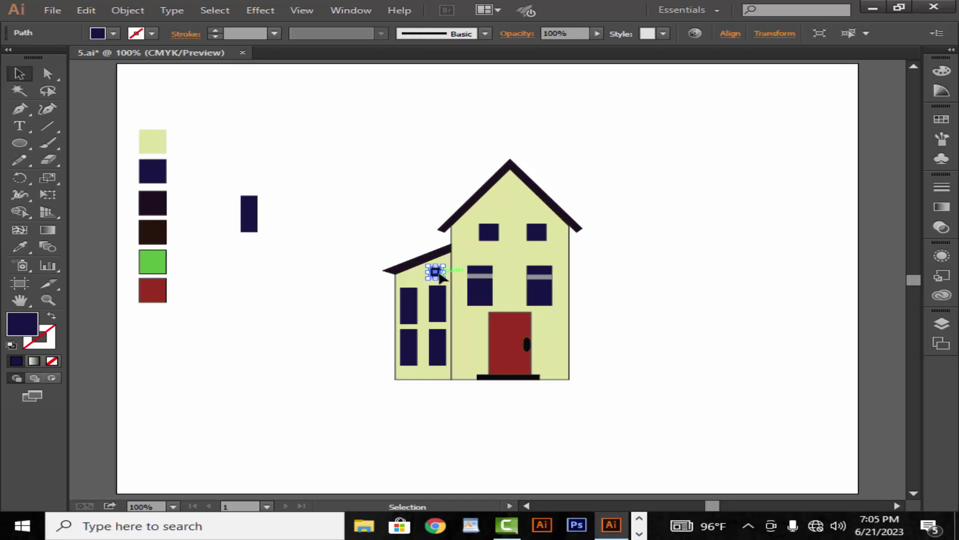
left_click(359, 210)
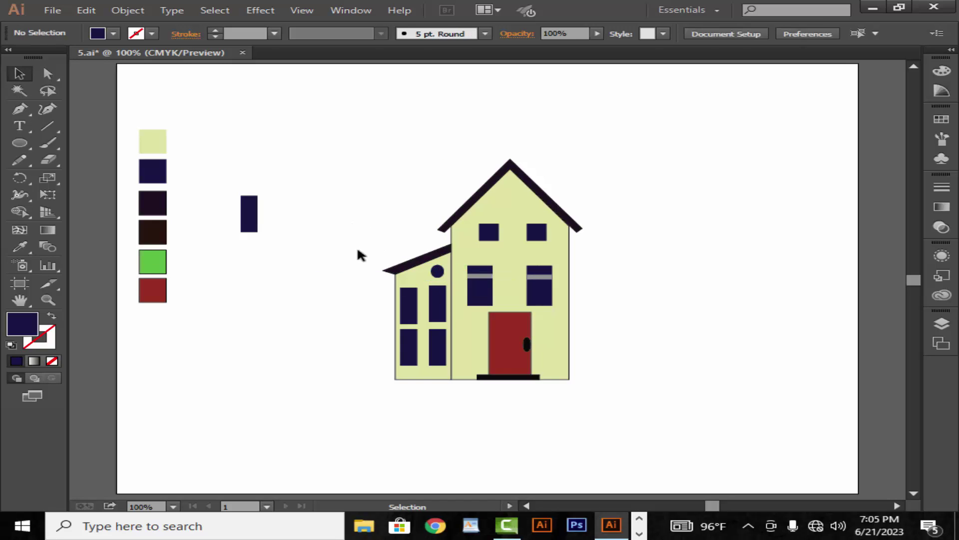
Zoom in, nudge the side roof's left tip into a neater point, then zoom back out.
key("z")
left_click(436, 279)
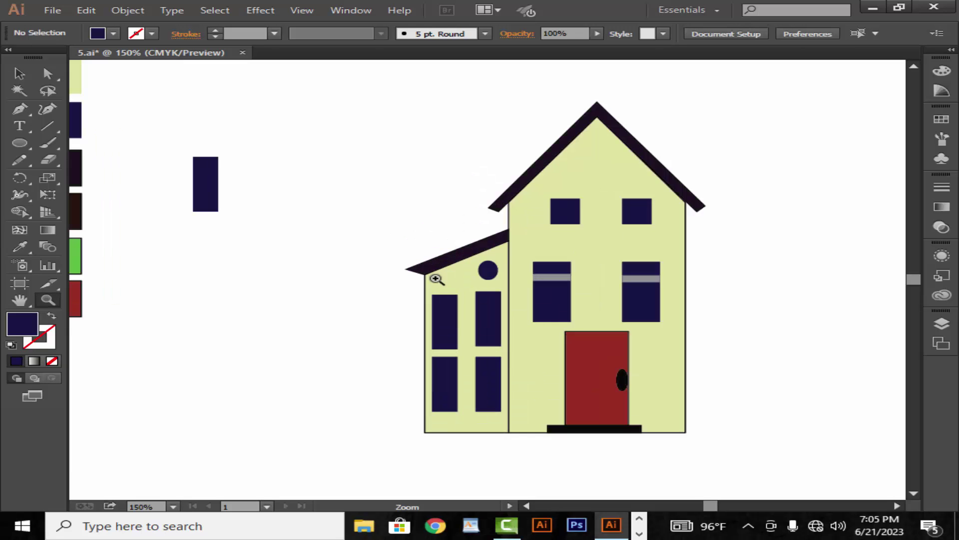
left_click(473, 285)
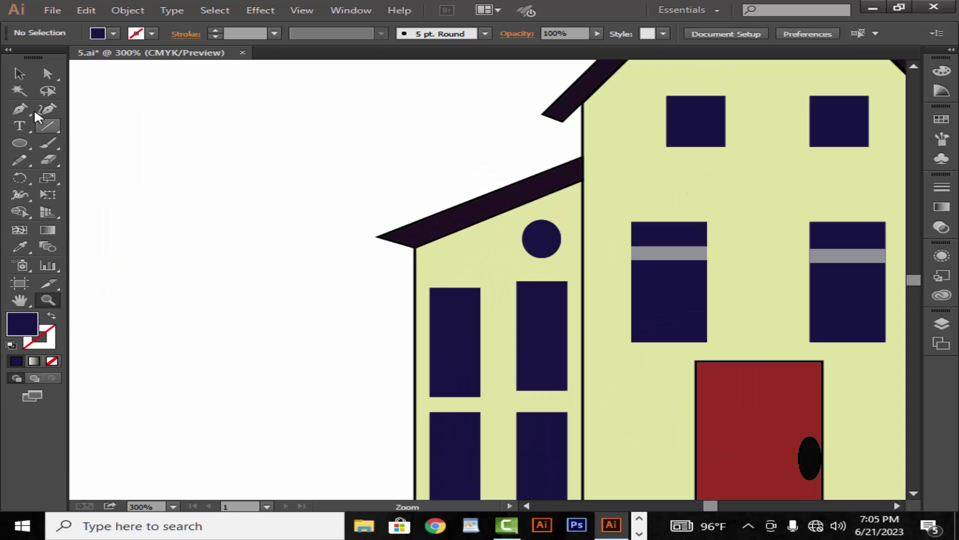
left_click(47, 75)
left_click_drag(379, 236, 386, 239)
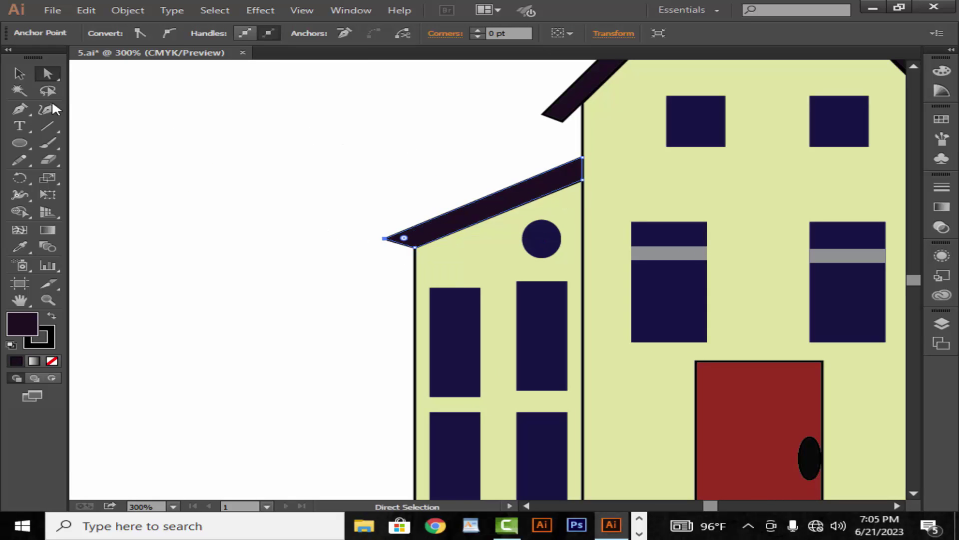
left_click(19, 74)
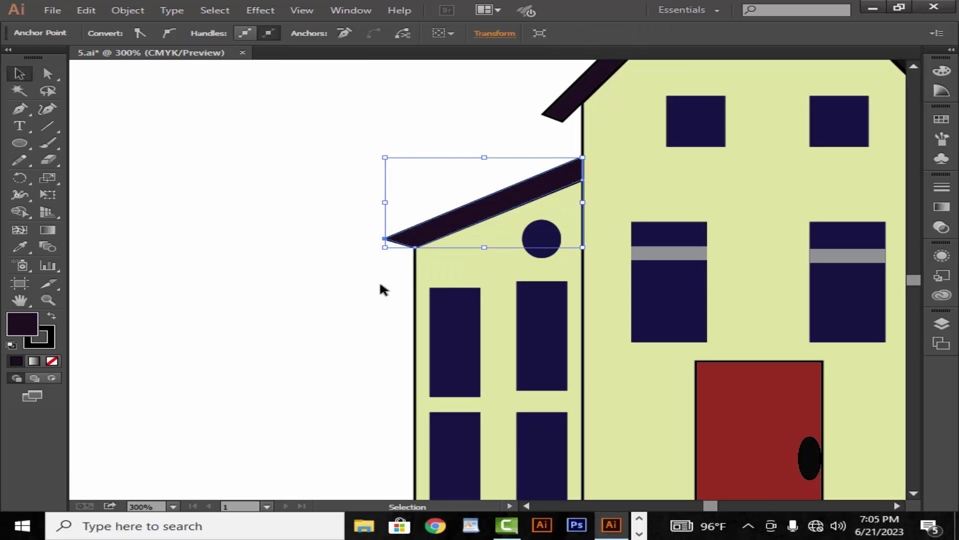
left_click(50, 298)
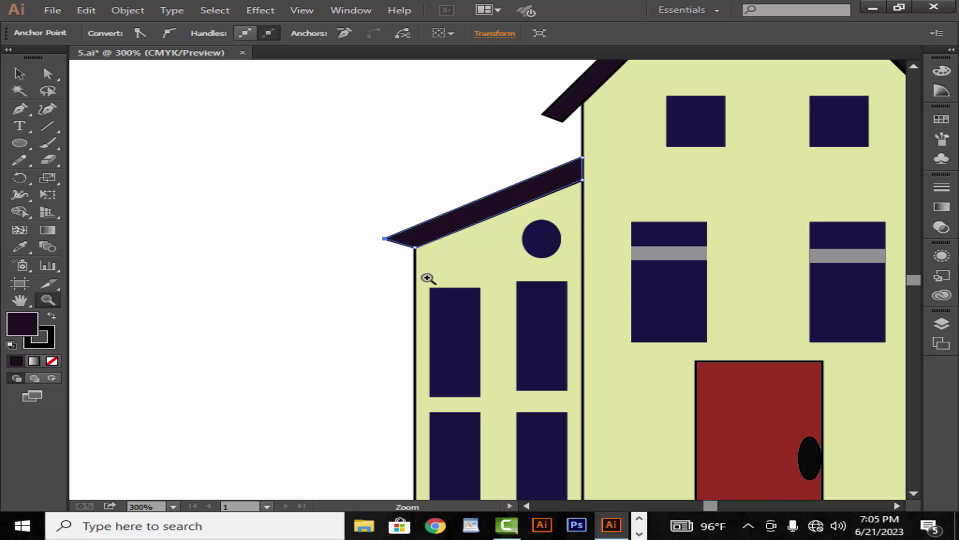
left_click(470, 292, "alt")
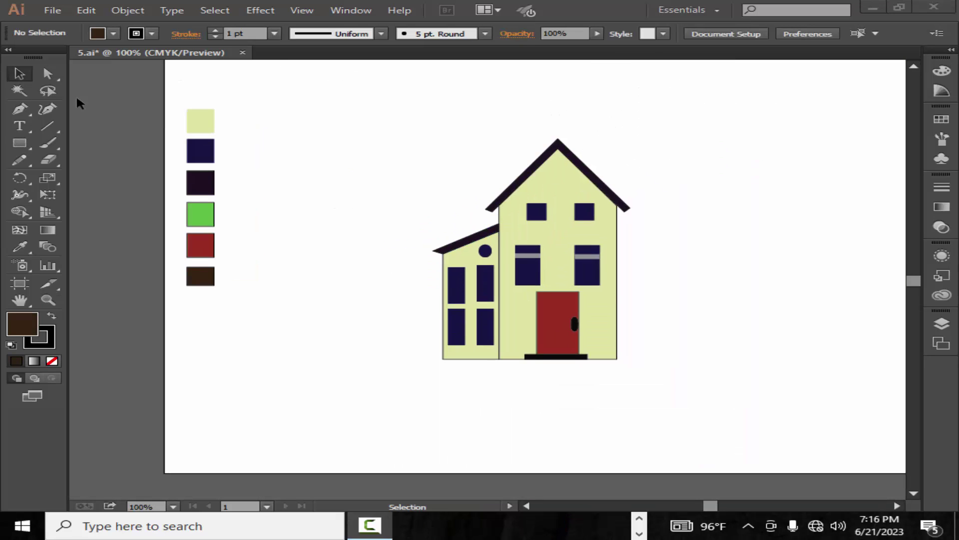
Draw a long flat bar spanning beneath the house with a near-black fill.
left_click_drag(20, 142, 63, 145)
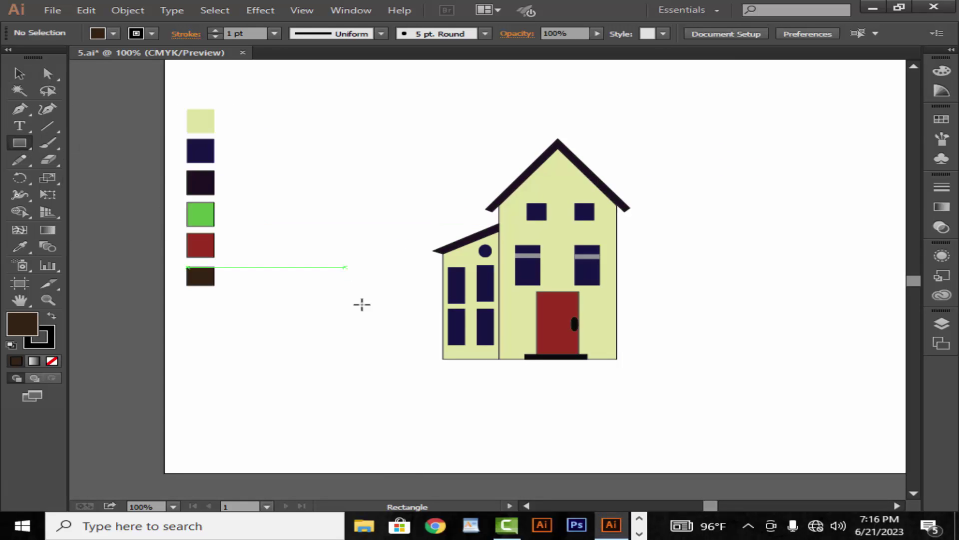
left_click_drag(378, 364, 575, 367)
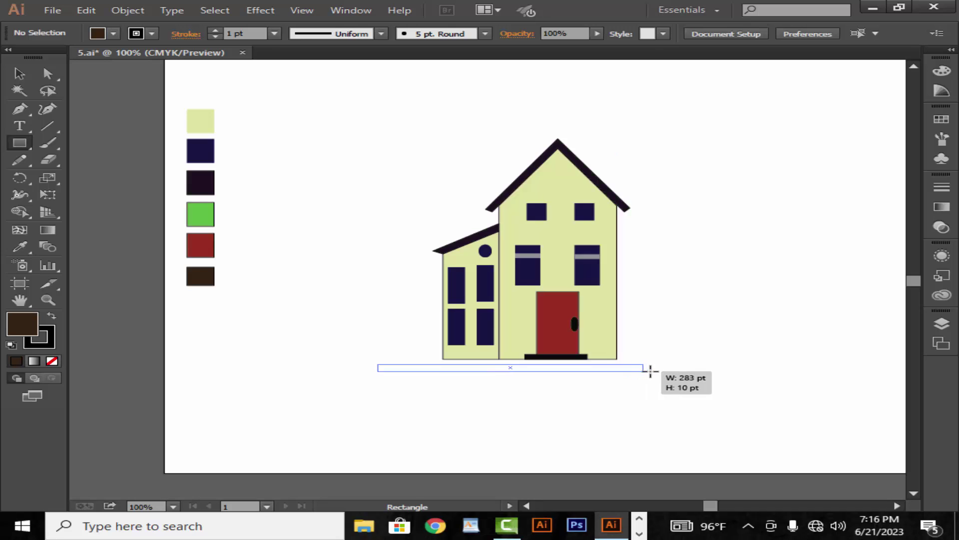
left_click_drag(630, 370, 673, 373)
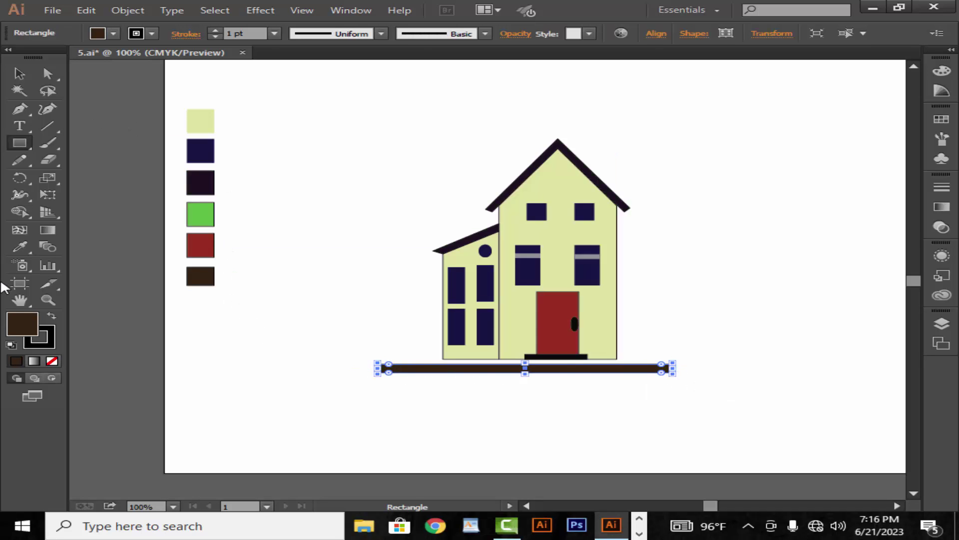
double_click(24, 325)
left_click(446, 340)
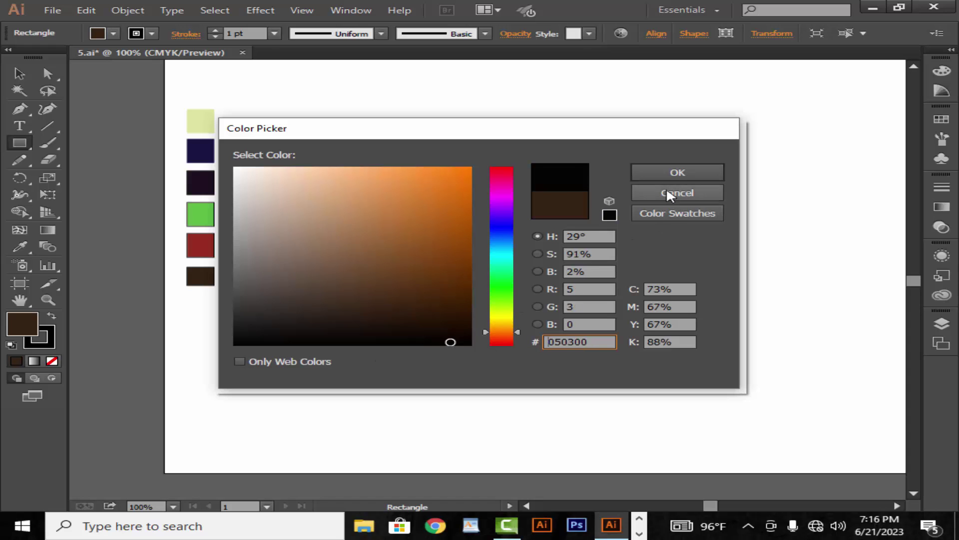
left_click(674, 172)
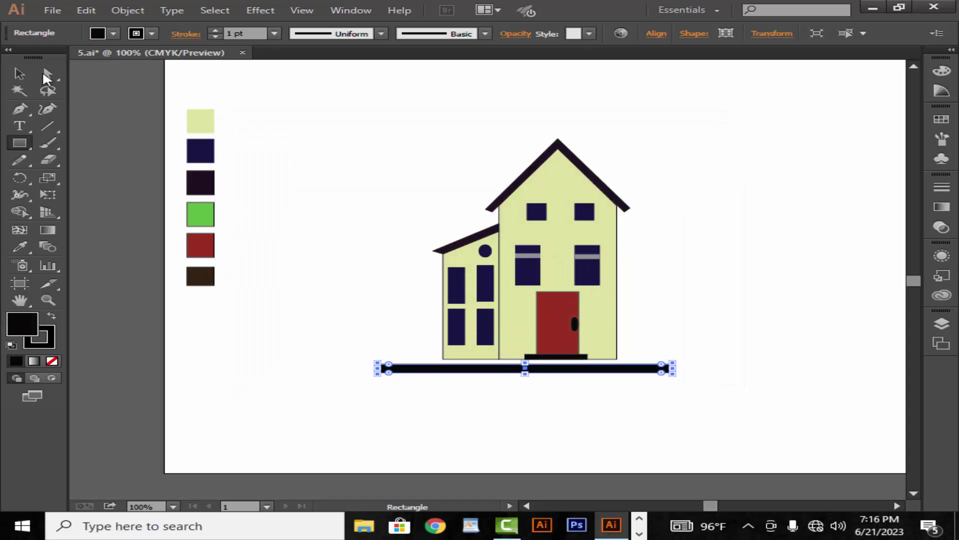
Move the black bar up flush under the house and make it thinner.
left_click(20, 73)
left_click_drag(550, 370, 561, 366)
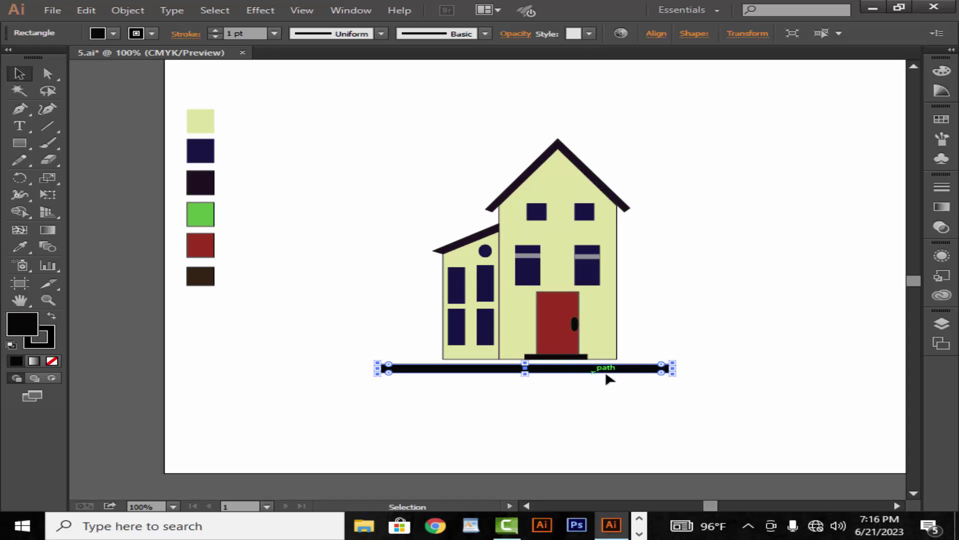
left_click(610, 377)
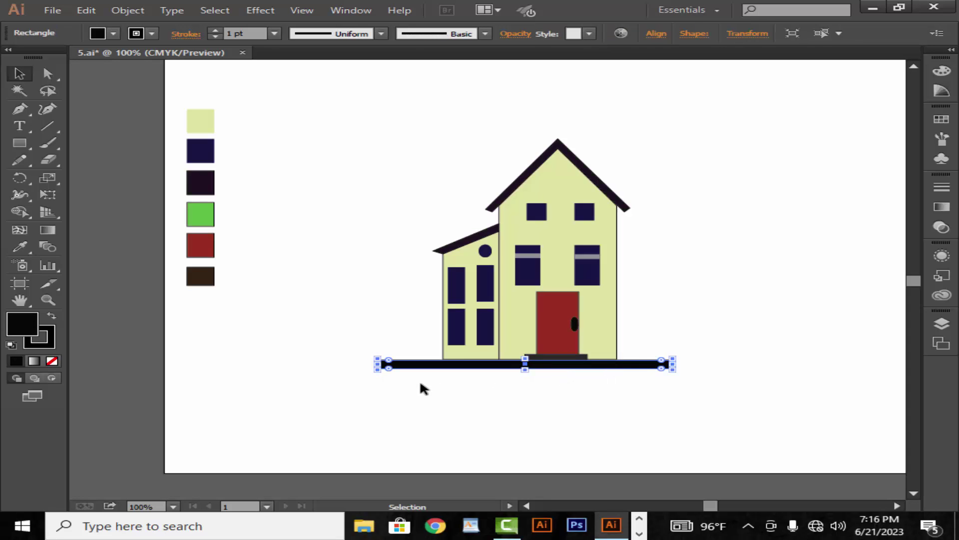
left_click_drag(526, 372, 525, 364)
left_click(663, 329)
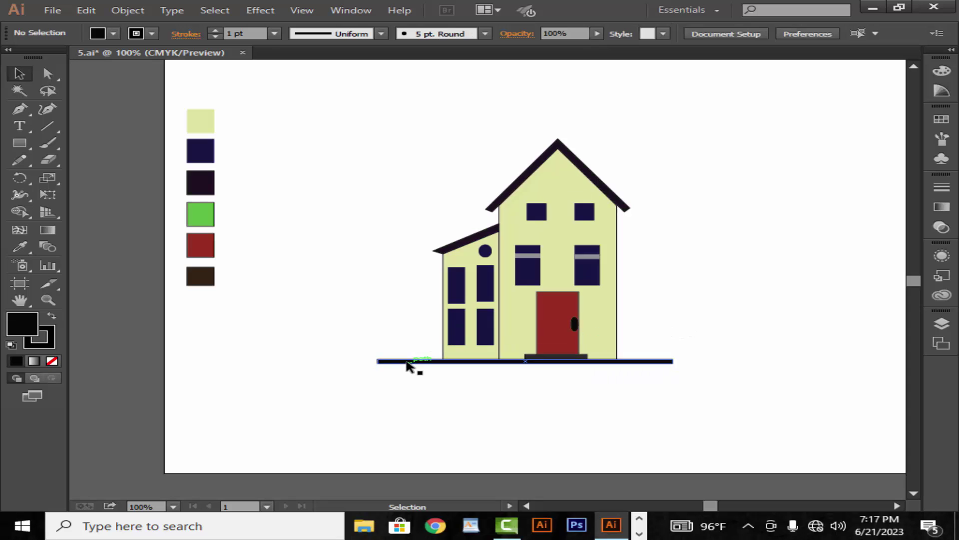
left_click(559, 368)
Zoom in and draw a closed forked trunk shape with the Pen tool on the ground line.
key("ctrl+shift+a")
key("ctrl+=")
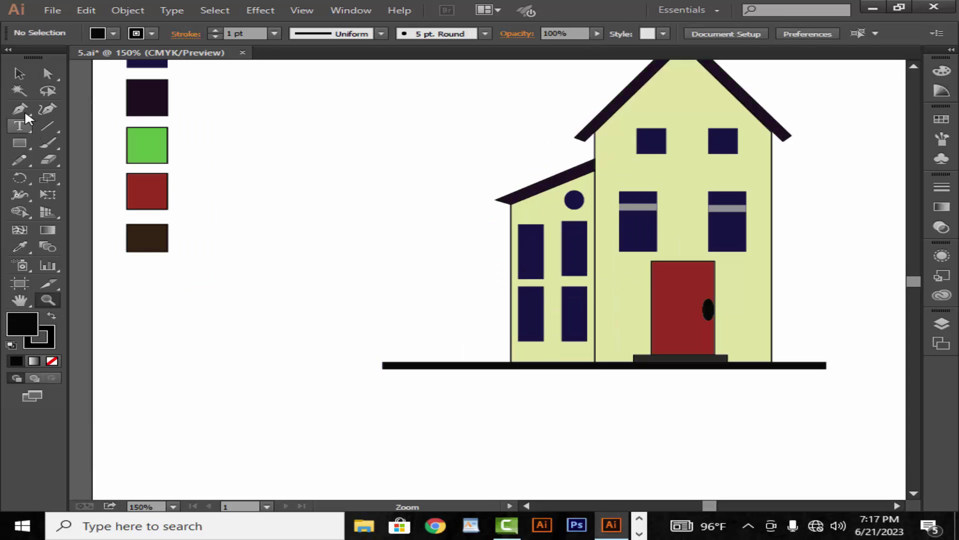
left_click(19, 108)
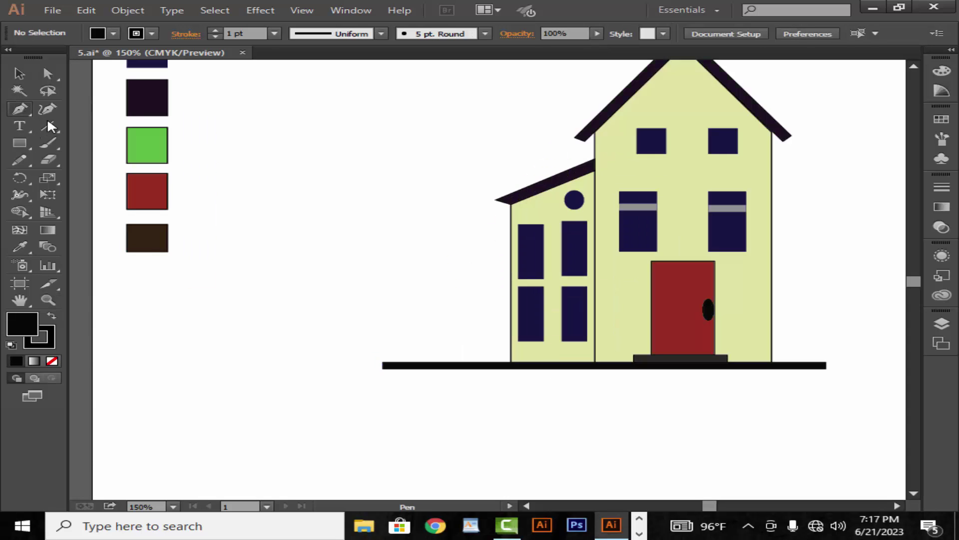
left_click(431, 363)
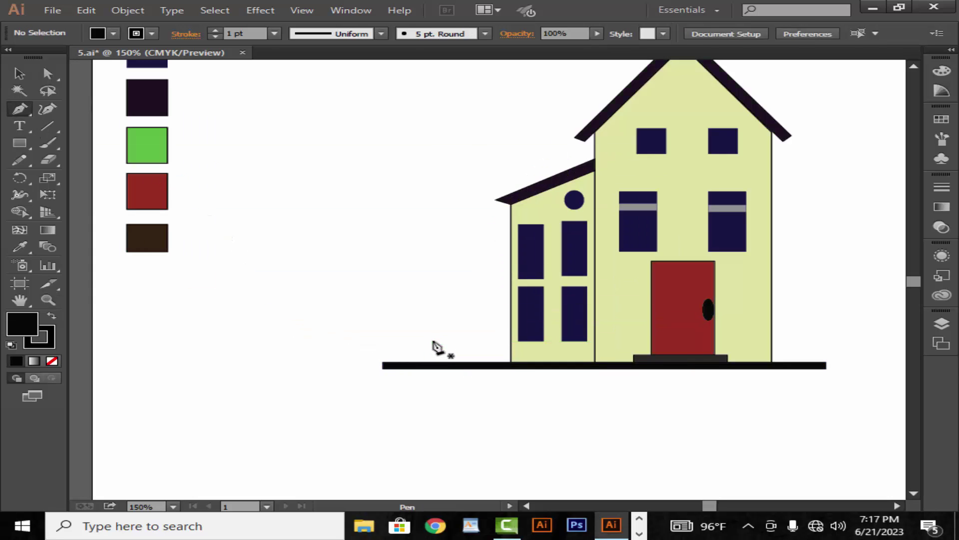
left_click(429, 362)
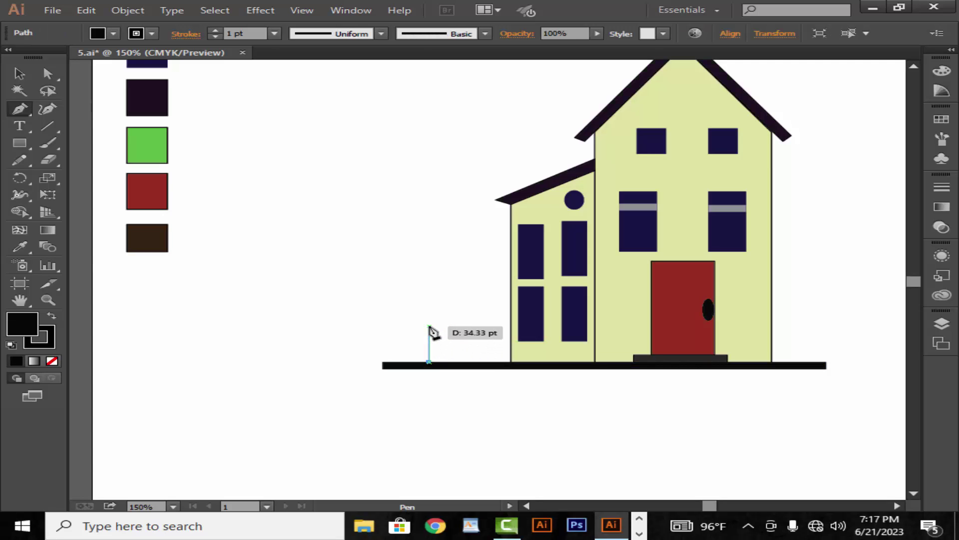
left_click(429, 326)
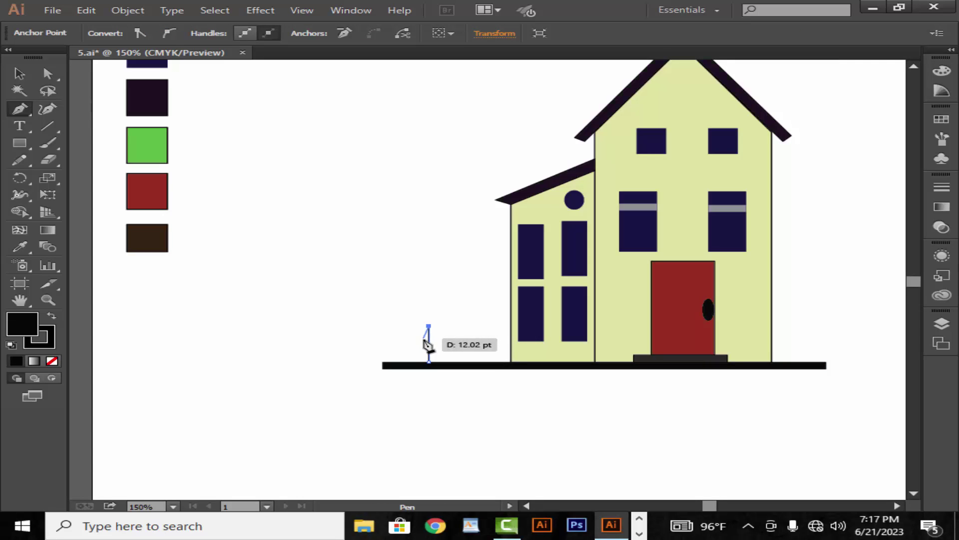
left_click(425, 341)
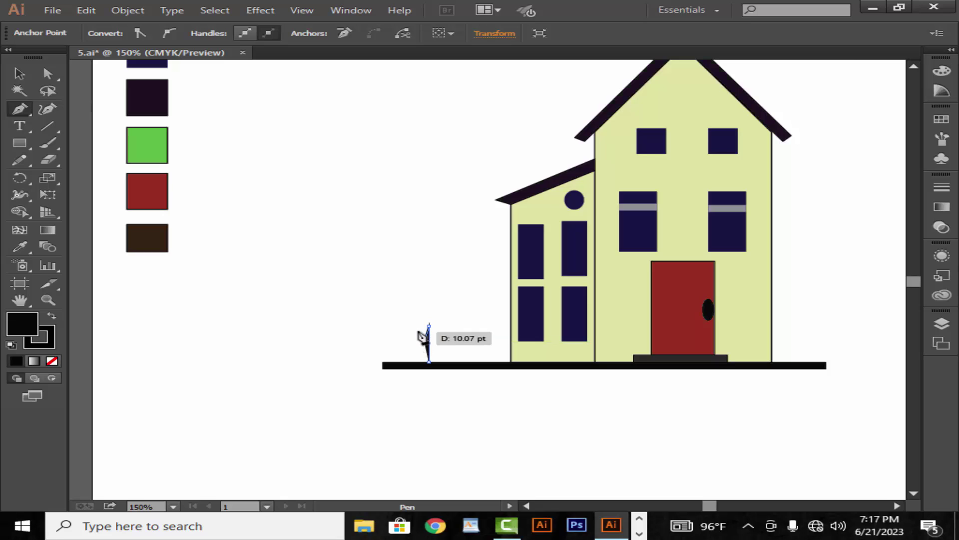
left_click(417, 326)
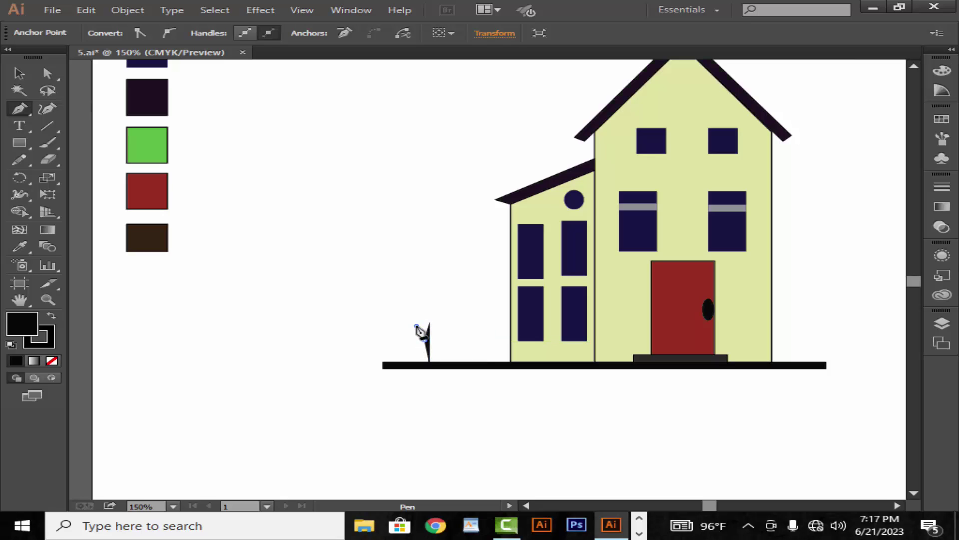
left_click(426, 355)
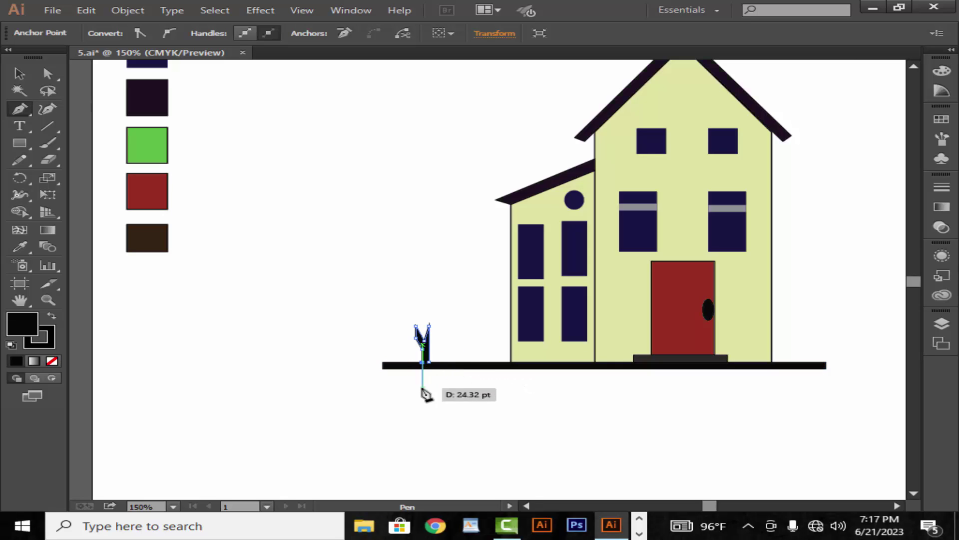
left_click(427, 364)
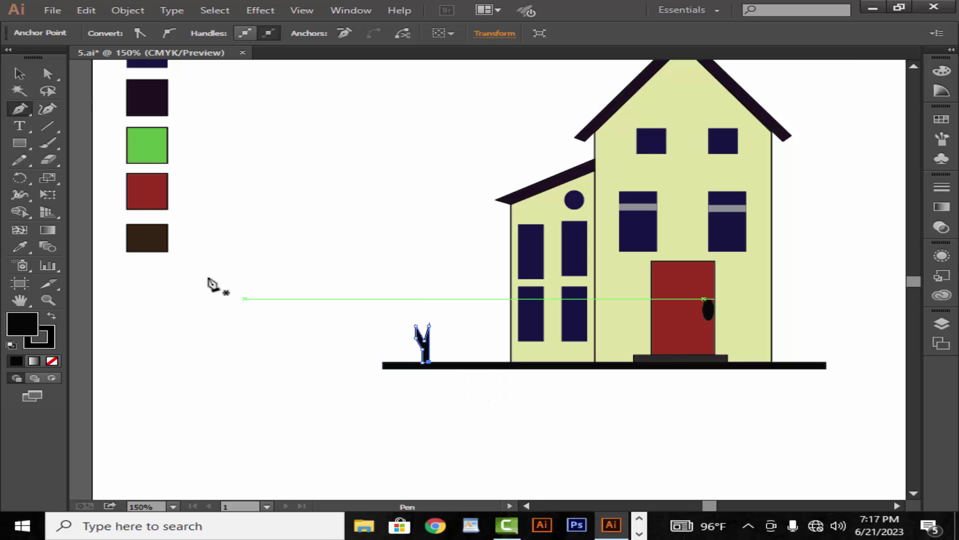
Stretch the trunk's right branch taller by dragging its top anchor upward.
left_click(19, 73)
left_click(403, 244)
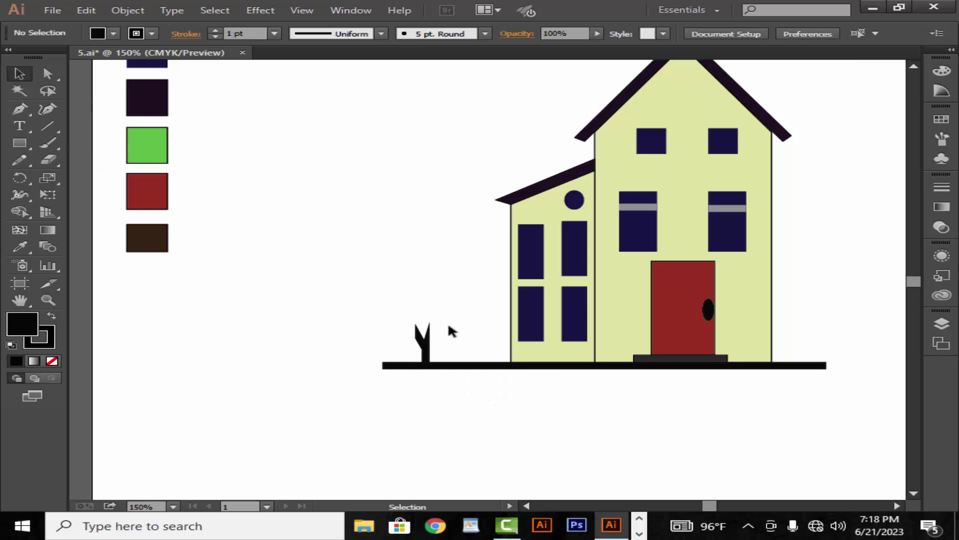
left_click(425, 339)
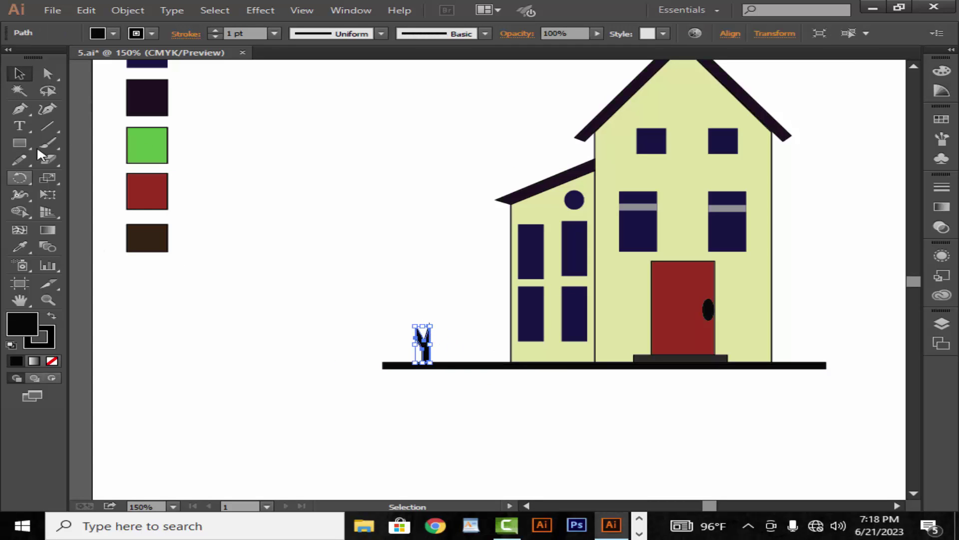
left_click(48, 74)
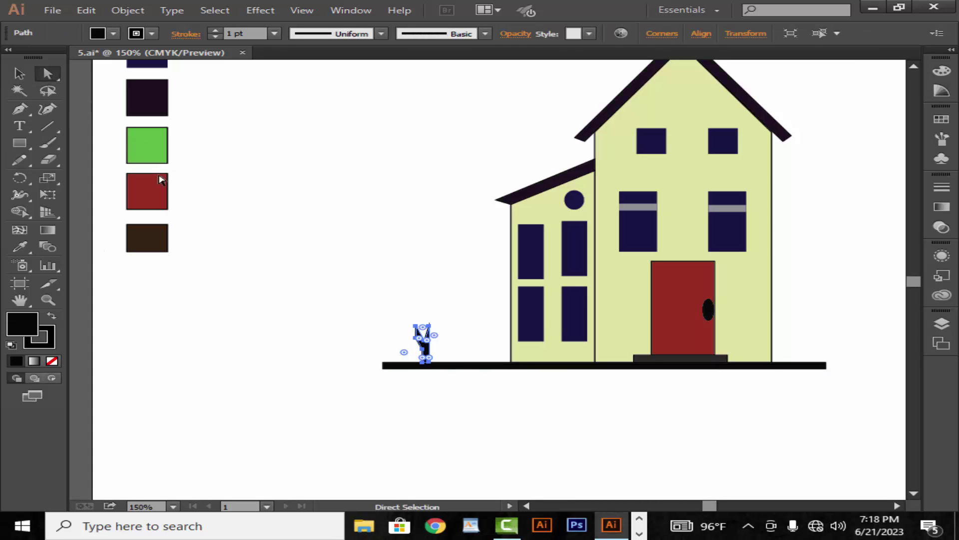
left_click(462, 322)
left_click(429, 327)
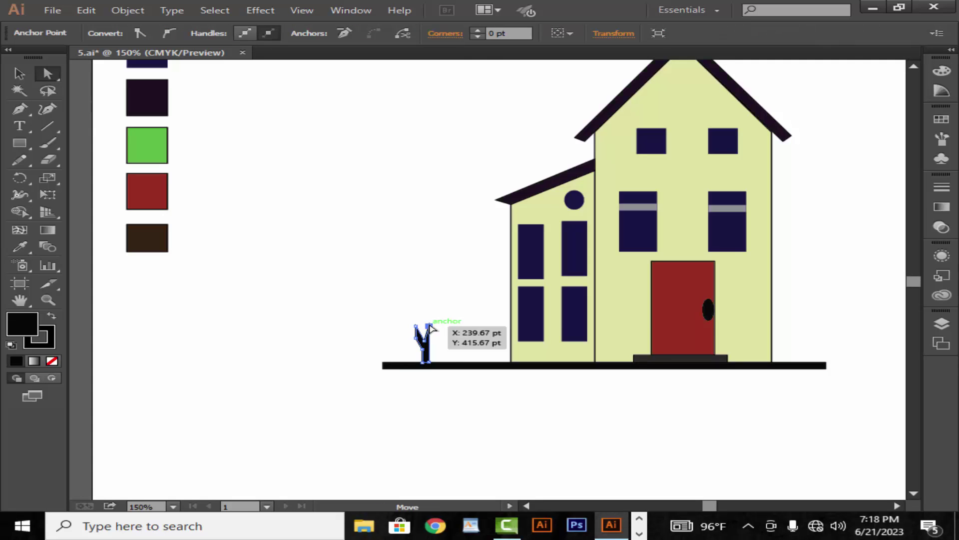
left_click_drag(429, 326, 433, 308)
left_click(461, 322)
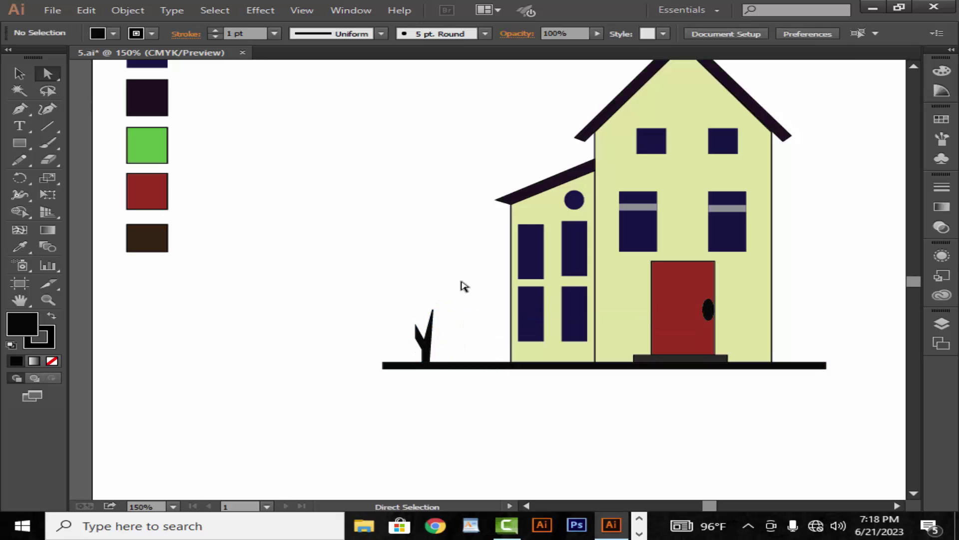
left_click_drag(19, 142, 65, 173)
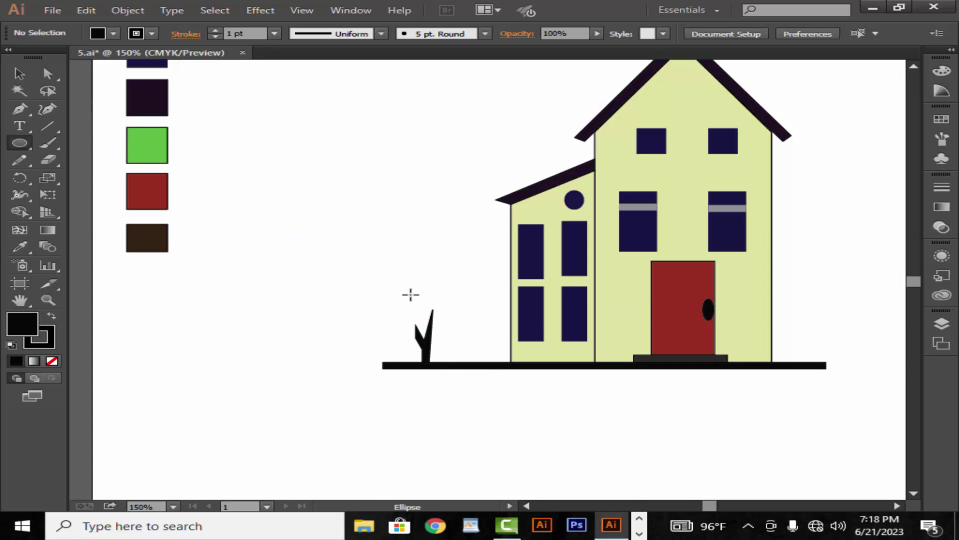
Draw an oval treetop over the trunk, nudge it left and send it behind the trunk.
left_click_drag(410, 294, 460, 362)
left_click(19, 74)
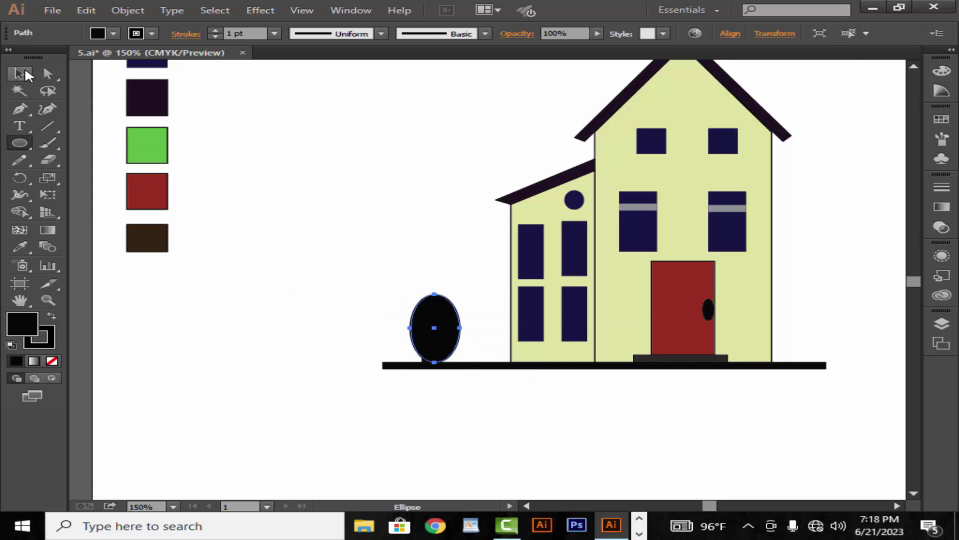
left_click(496, 334)
left_click(443, 337)
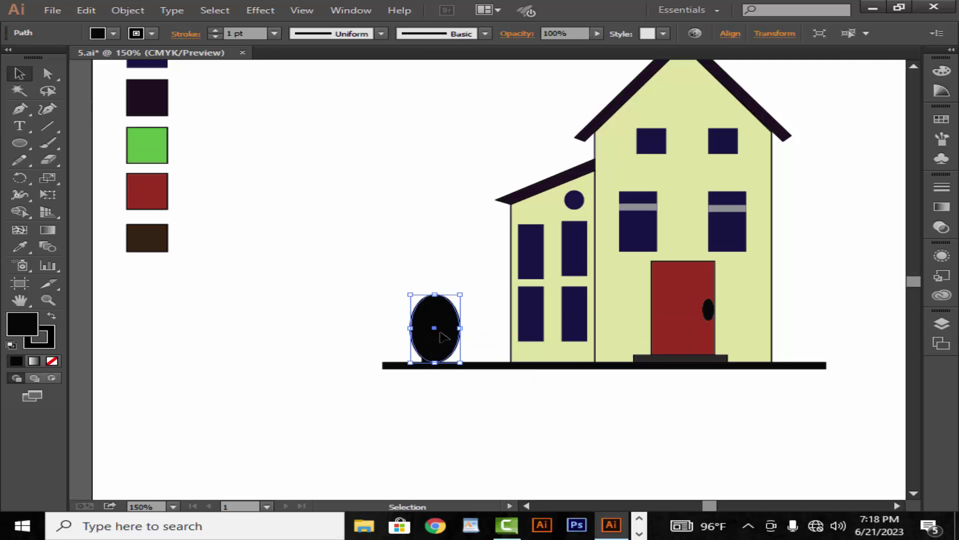
key("Left")
key("Left")
key("Left")
key("Left")
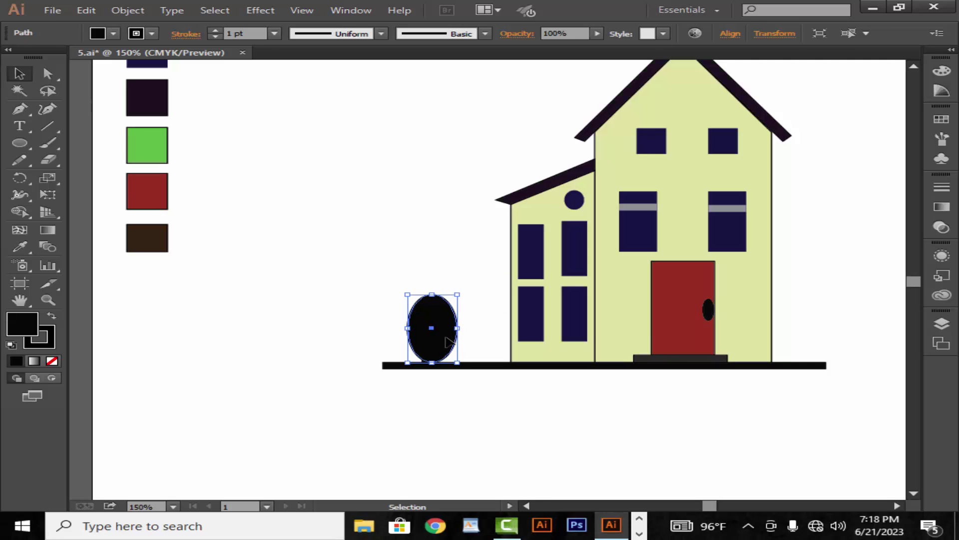
right_click(454, 339)
mouse_move(504, 309)
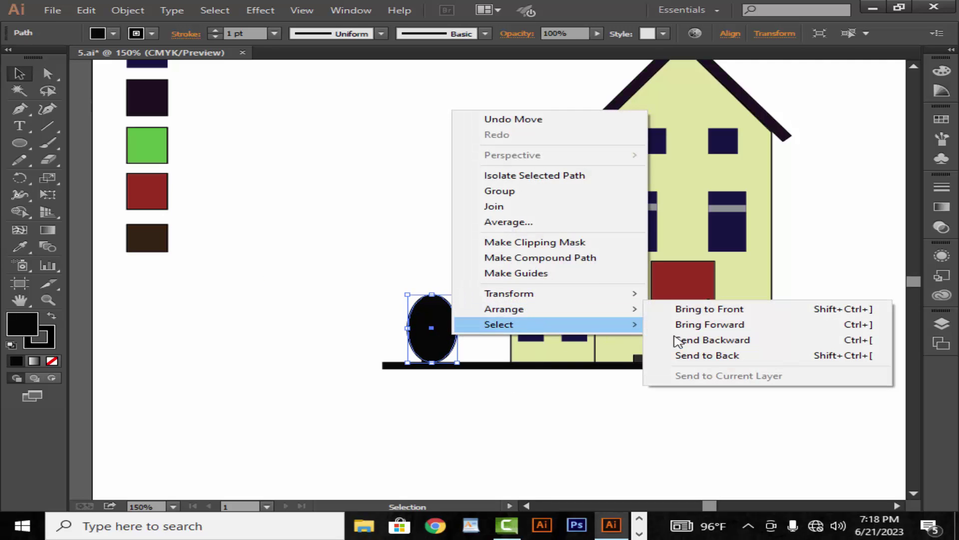
left_click(715, 356)
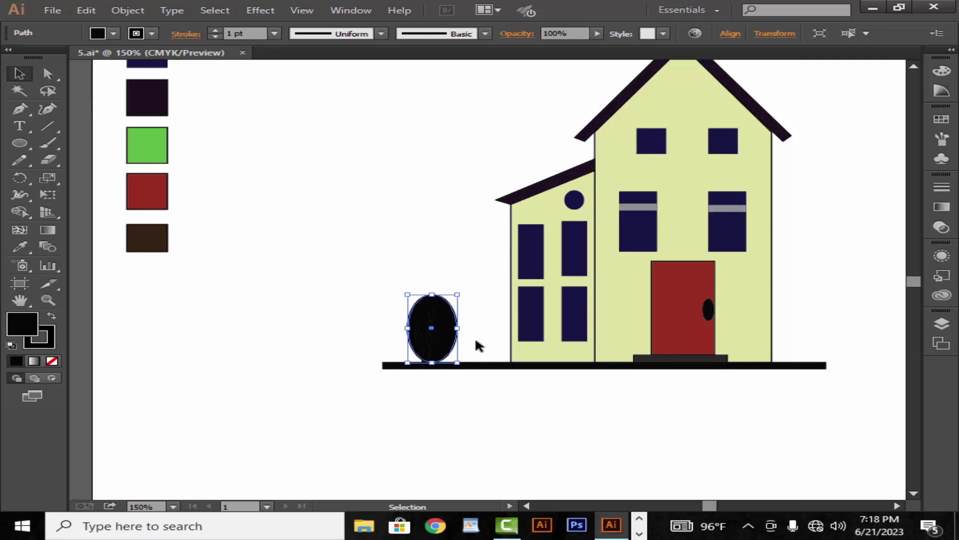
Fill the tree oval with the green swatch colour.
left_click(475, 342)
left_click(429, 332)
left_click(459, 331)
left_click(20, 246)
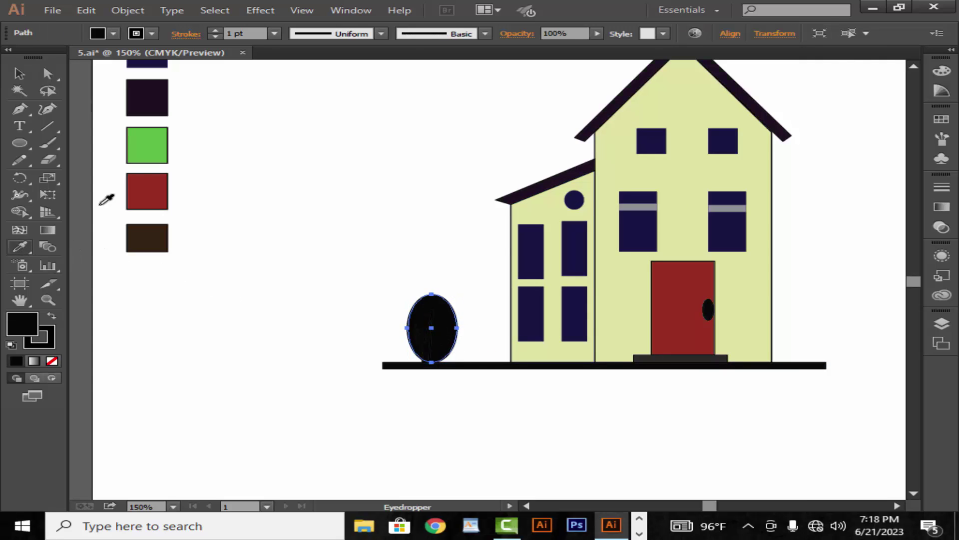
left_click(163, 144)
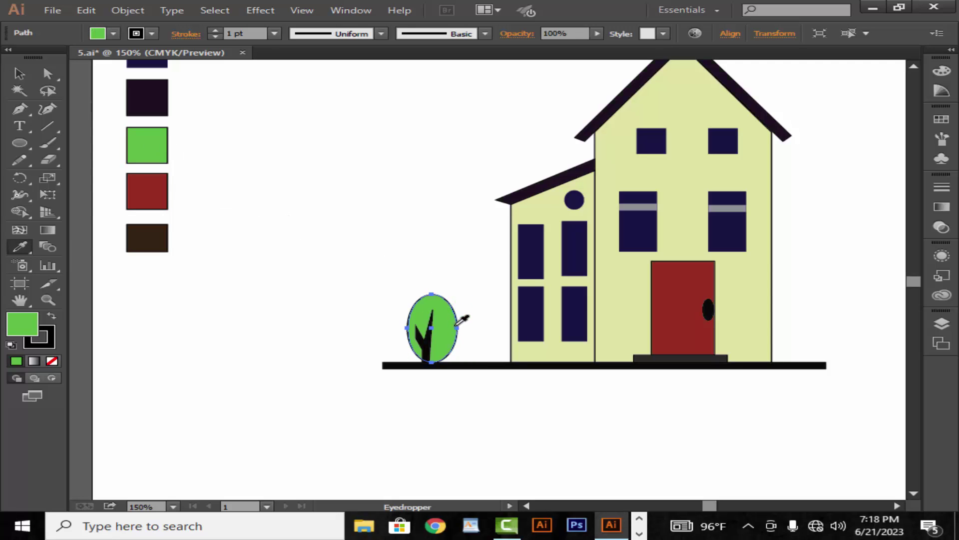
left_click(20, 74)
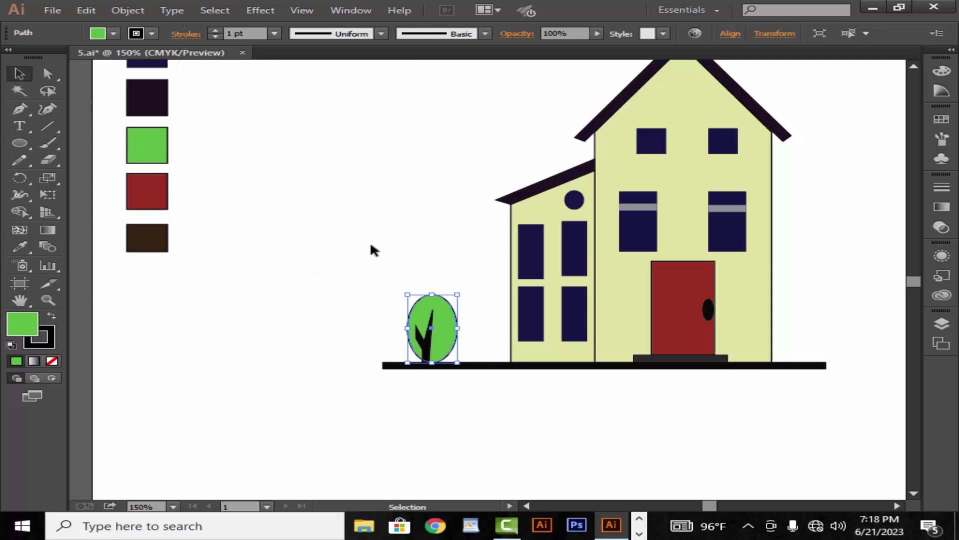
left_click(467, 347)
left_click(432, 345)
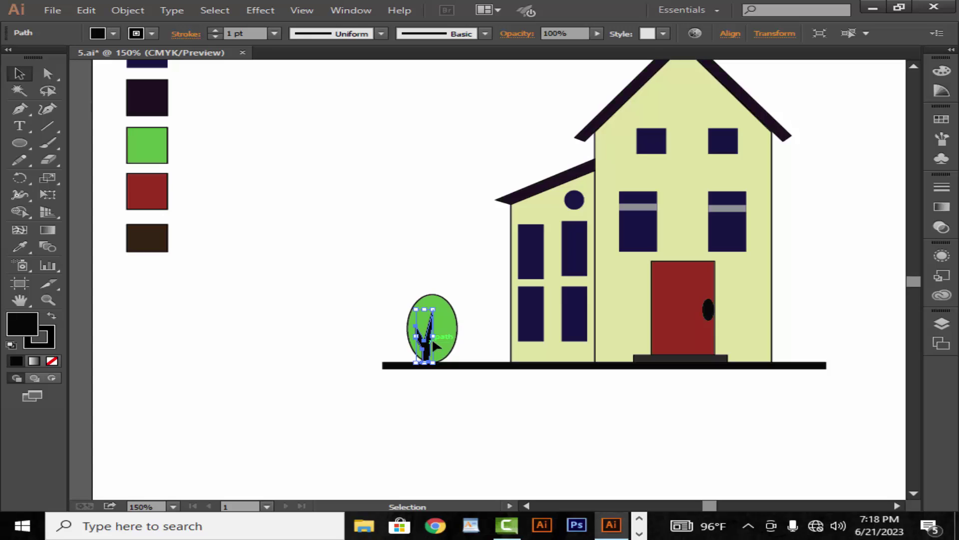
left_click(472, 336)
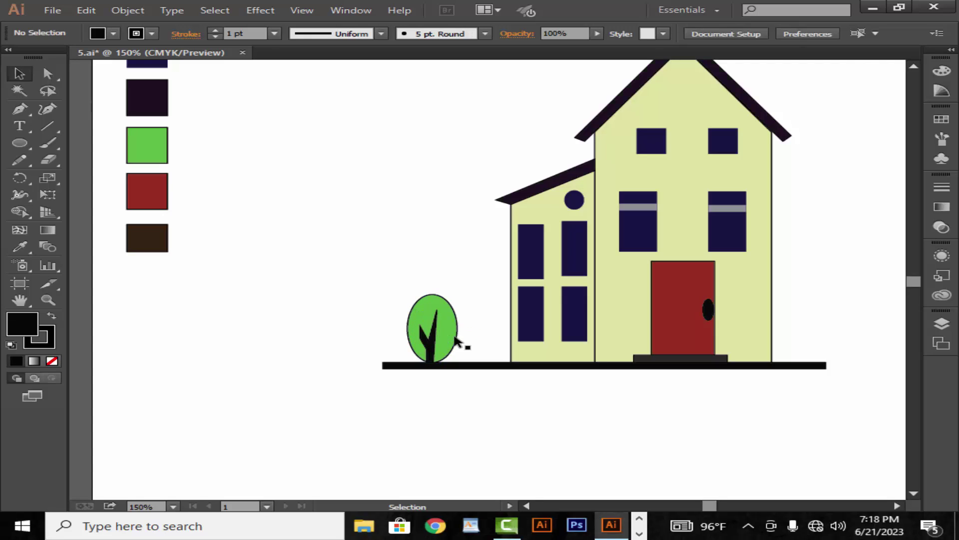
Widen the green crown, nudge it left, and lower it onto the ground line.
left_click_drag(458, 329, 473, 332)
key("Left")
key("Left")
key("Left")
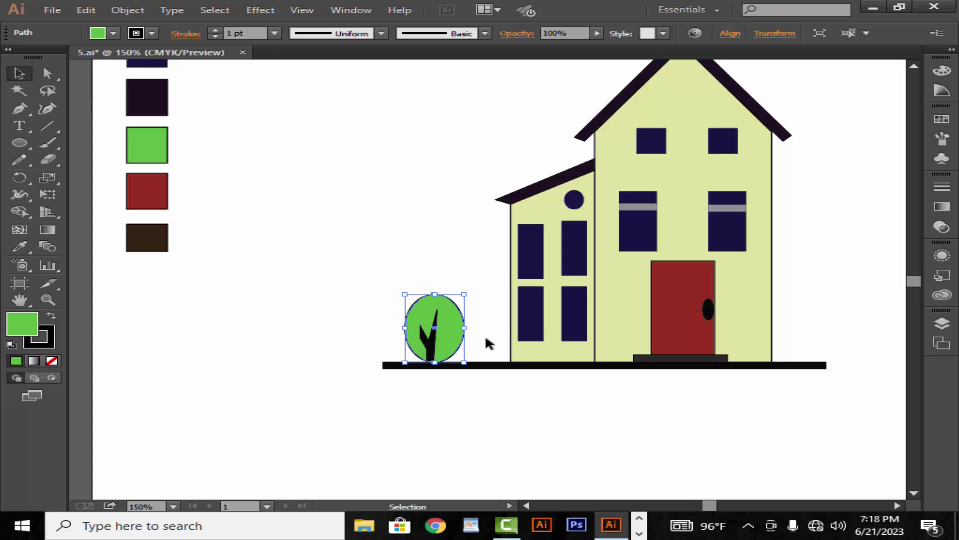
key("Left")
key("Left")
key("Left")
key("Left")
left_click(431, 255)
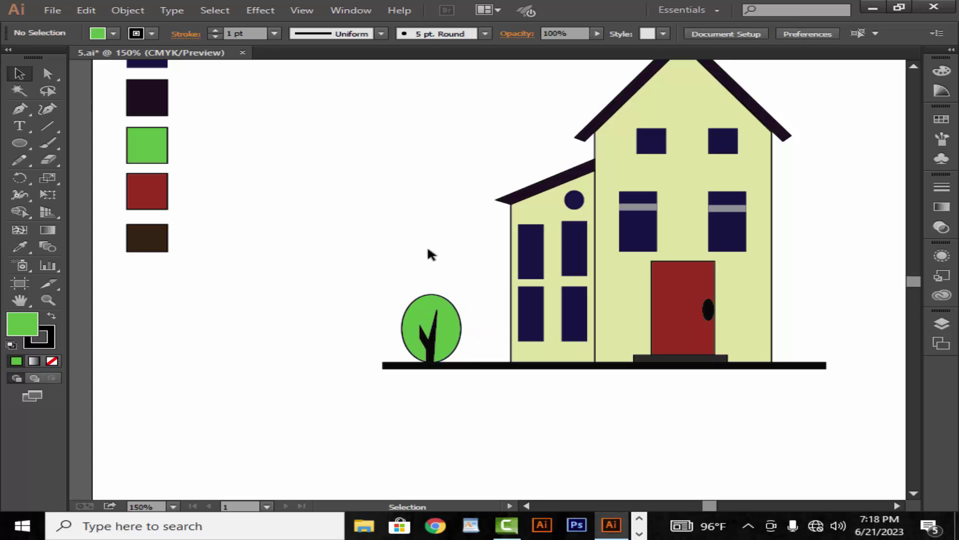
left_click(436, 298)
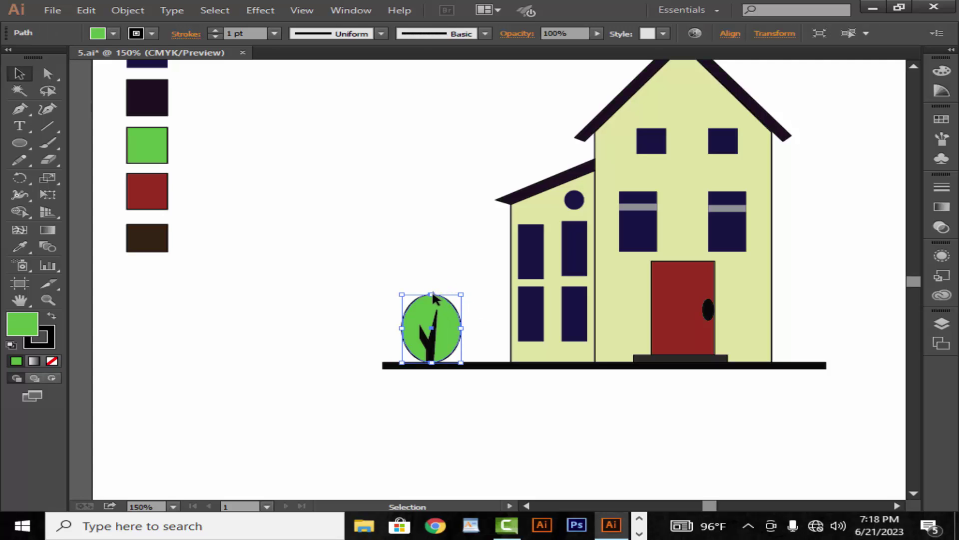
left_click(433, 295)
left_click(434, 294)
left_click_drag(435, 295, 434, 300)
left_click(474, 301)
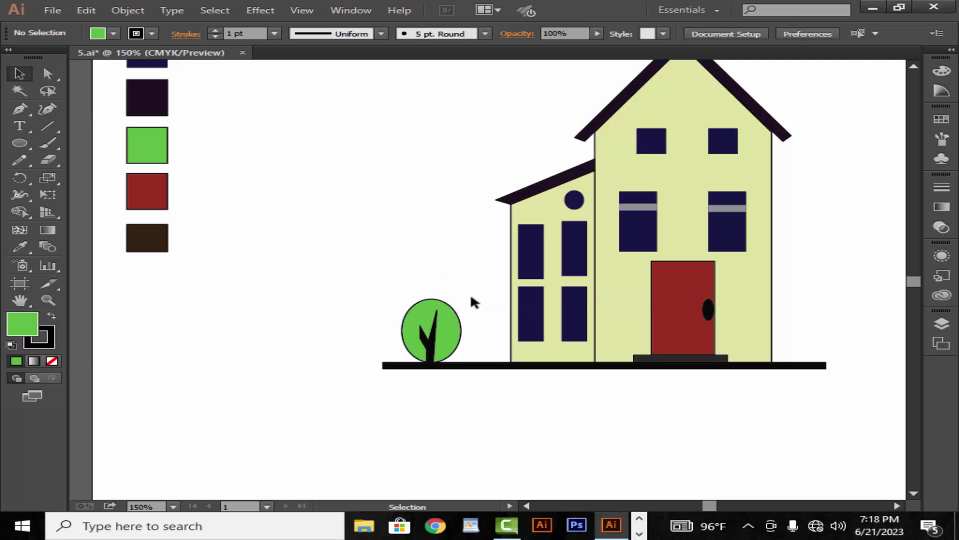
Group the black trunk and green crown into one tree.
left_click(433, 344)
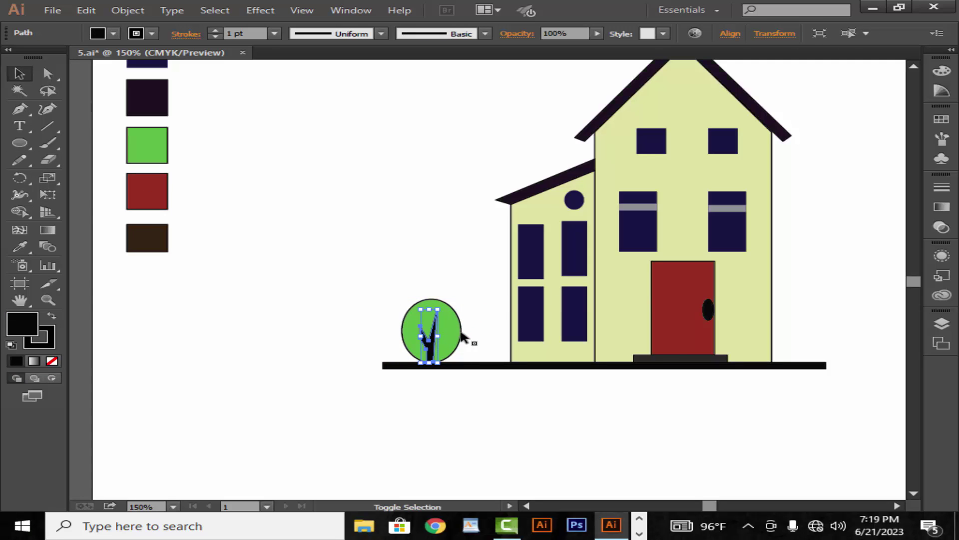
left_click(459, 338, "shift")
right_click(459, 331)
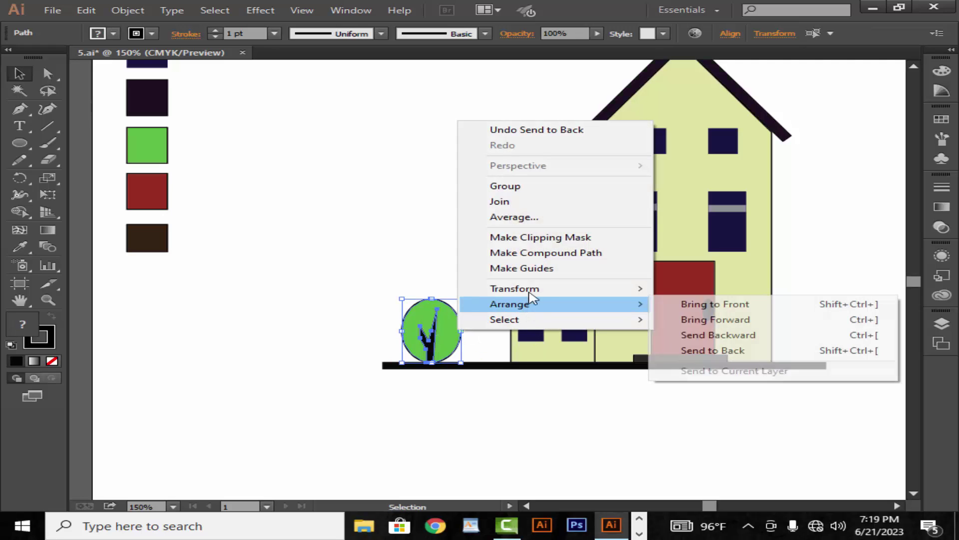
left_click(518, 189)
left_click(447, 277)
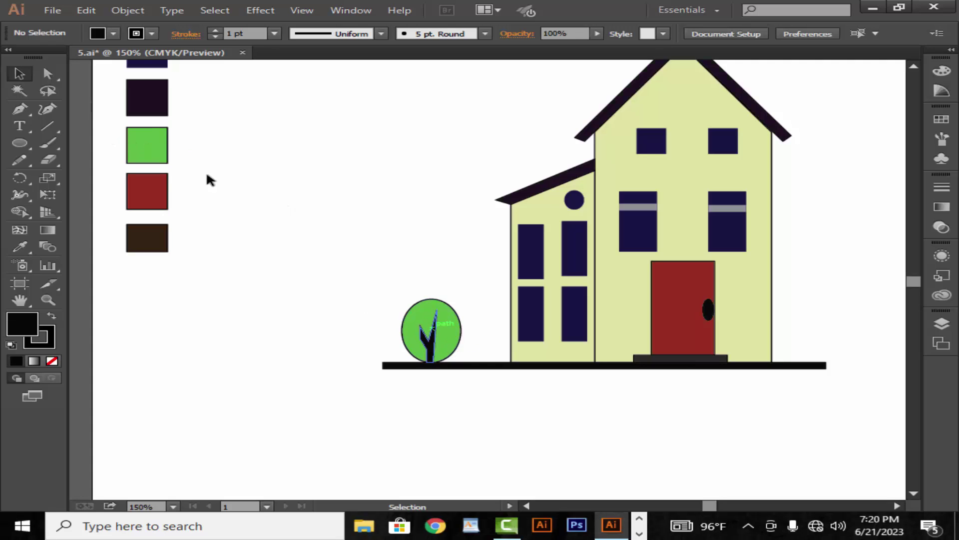
mouse_move(19, 143)
left_mouse_down()
mouse_move(81, 161)
mouse_move(80, 181)
left_mouse_up()
Draw a tall green bush ellipse and position it against the tree.
left_click_drag(448, 314, 482, 365)
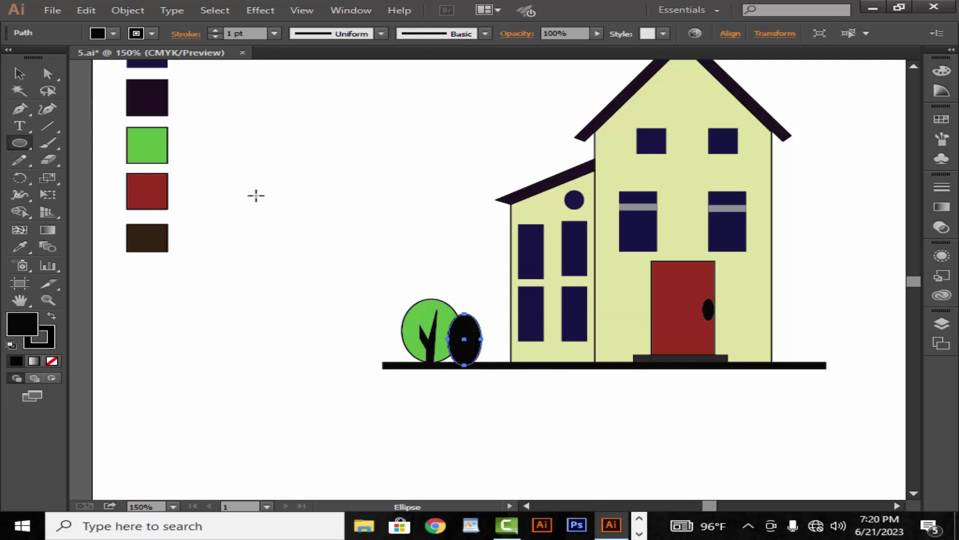
key("i")
left_click(147, 145)
key("v")
mouse_move(459, 340)
left_mouse_down()
mouse_move(449, 344)
mouse_move(460, 326)
left_mouse_up()
left_click(485, 313)
left_click(488, 315)
Bring the ground line and the tree group in front of the new bush.
left_click(487, 366)
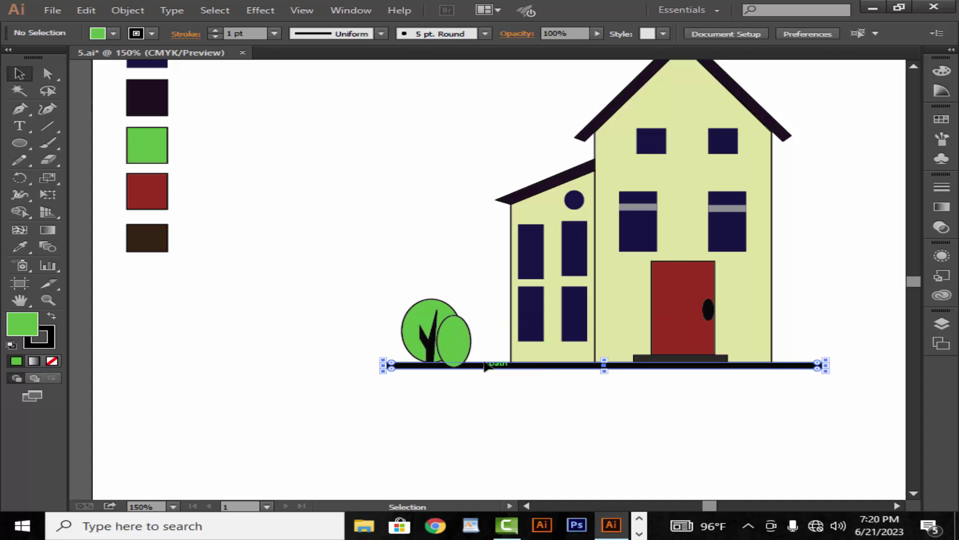
right_click(487, 365)
mouse_move(526, 330)
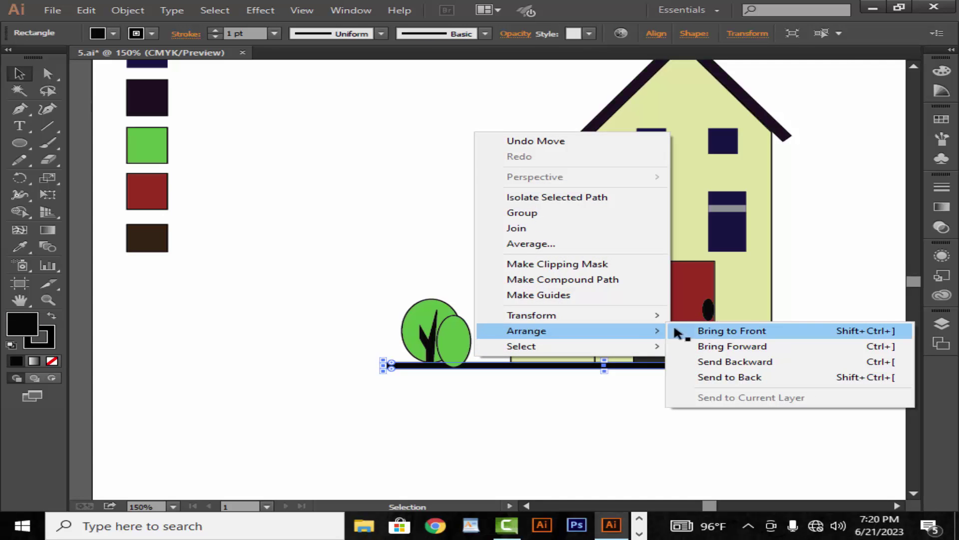
left_click(680, 331)
left_click(450, 253)
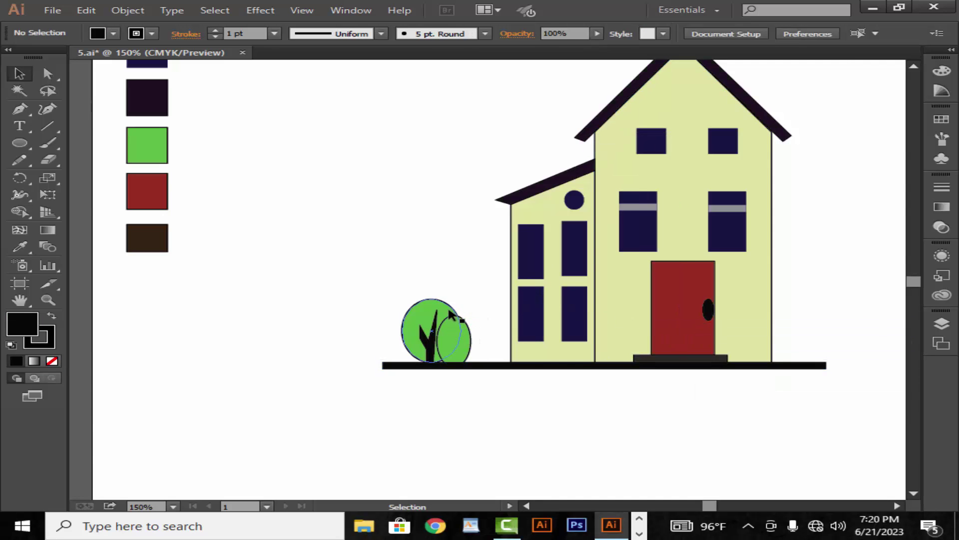
left_click(449, 310)
right_click(448, 310)
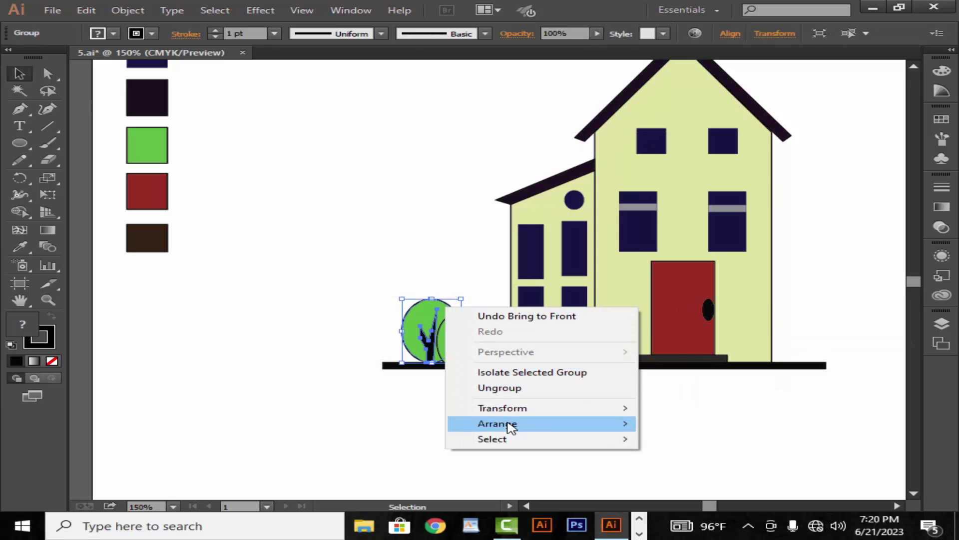
left_click(692, 427)
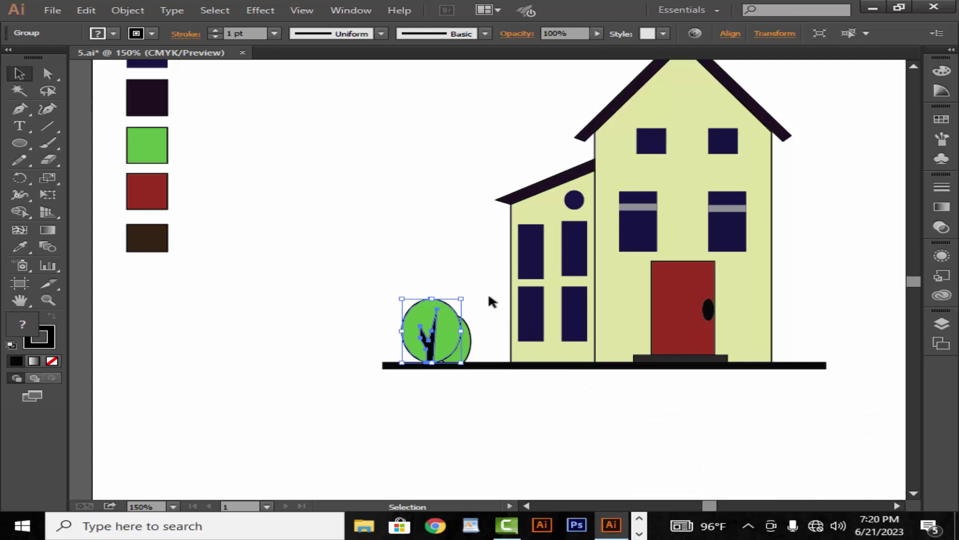
left_click(476, 335)
Stretch the bush down to the ground line, widen it and make it taller.
left_click(472, 338)
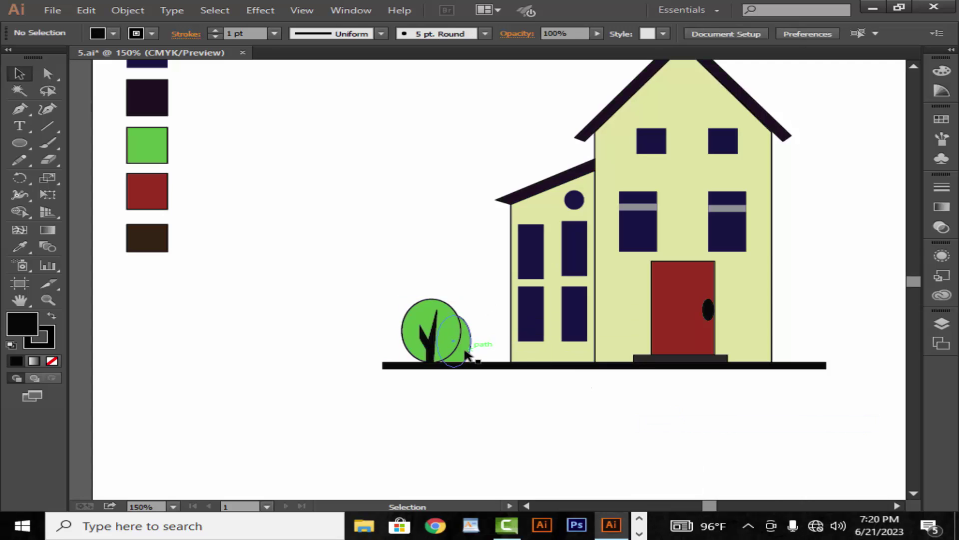
left_click_drag(454, 371, 457, 341)
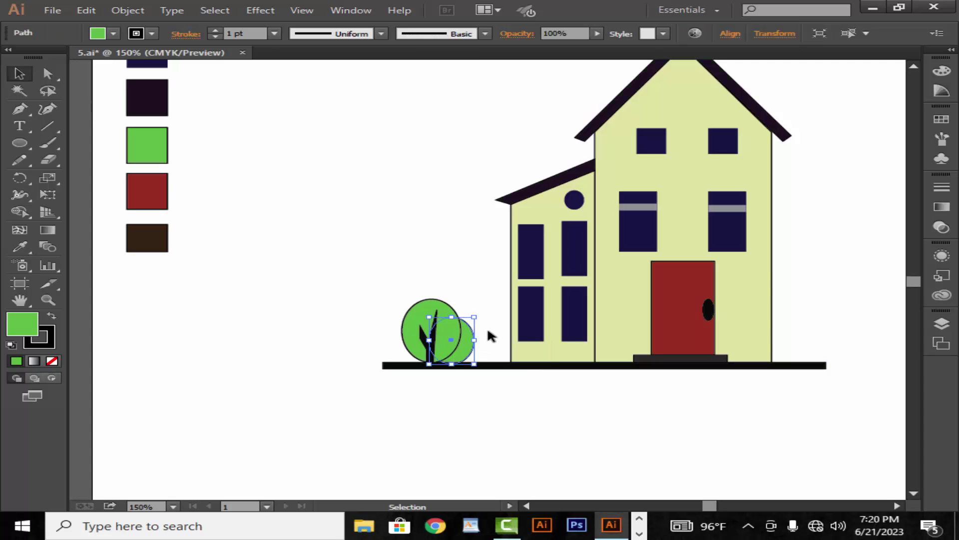
left_click(496, 324)
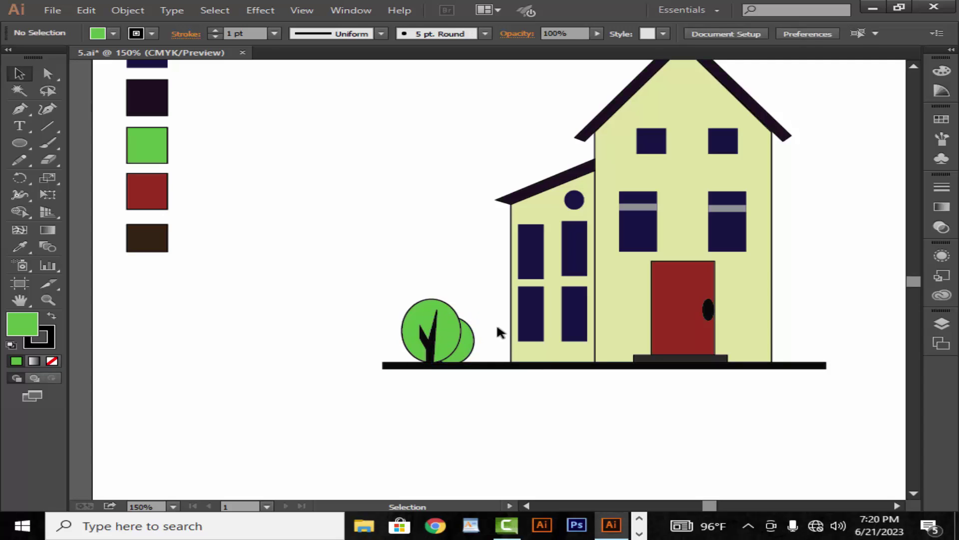
left_click(473, 343)
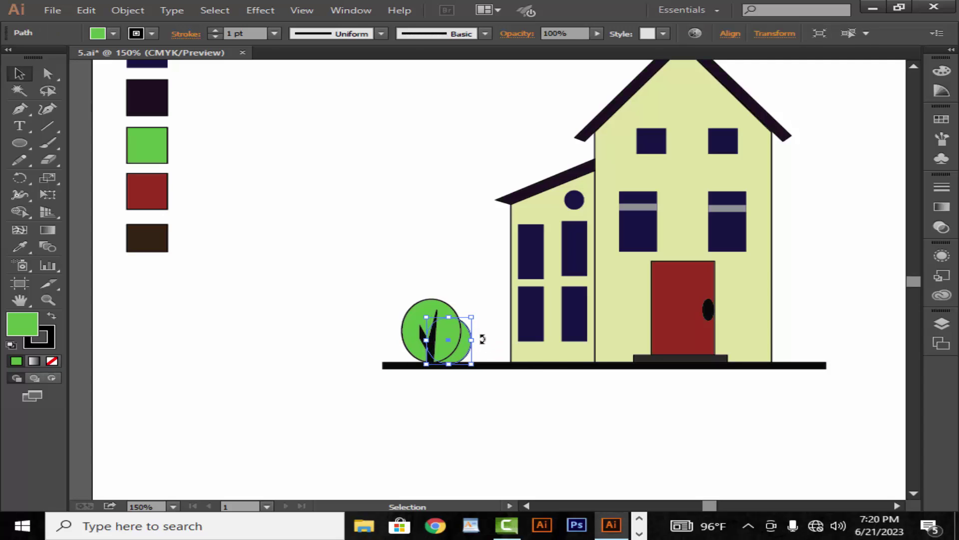
left_click(483, 341)
left_click(470, 347)
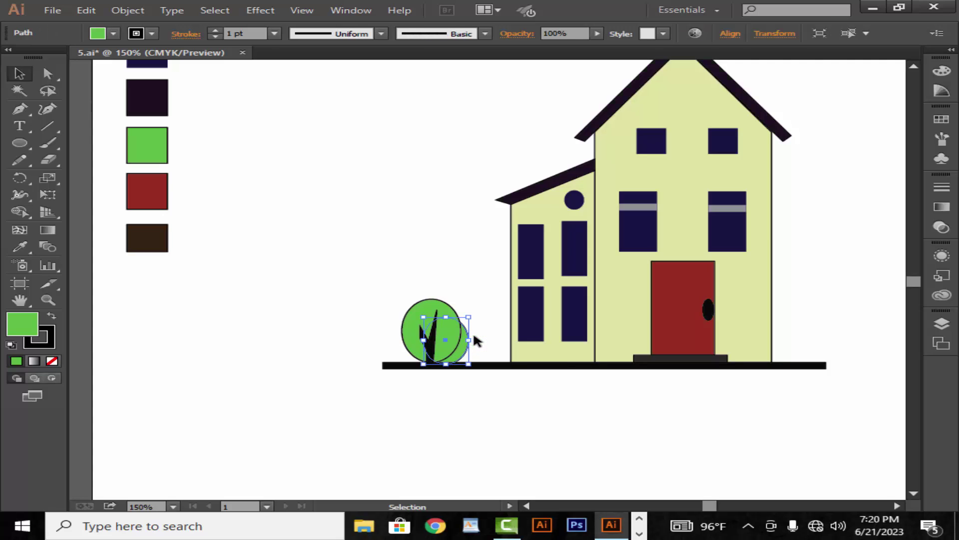
left_click_drag(469, 340, 483, 339)
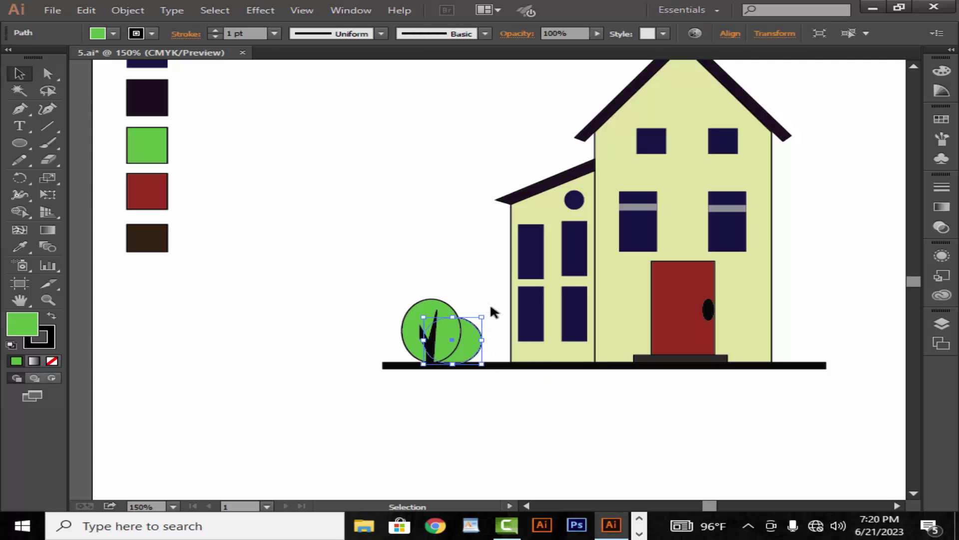
left_click(497, 335)
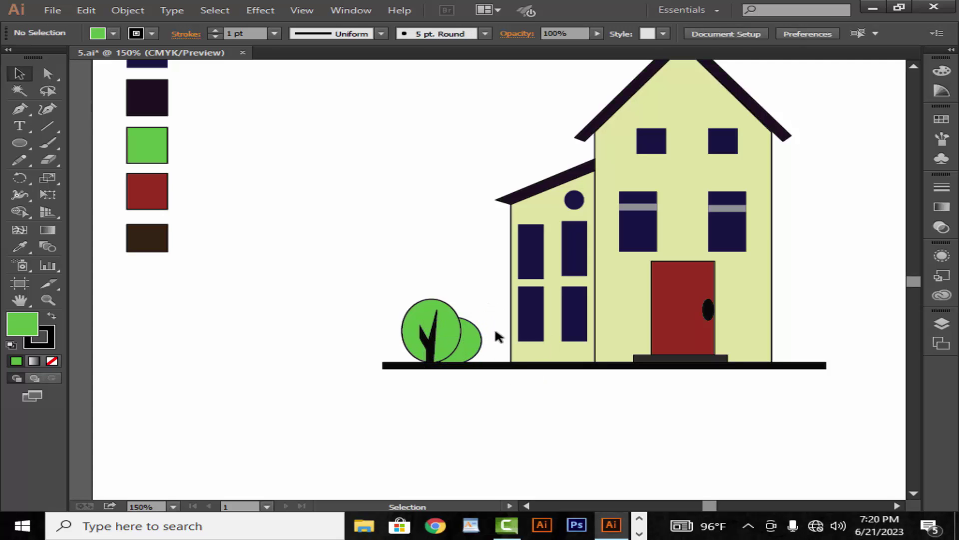
left_click(470, 332)
left_click_drag(452, 317, 458, 310)
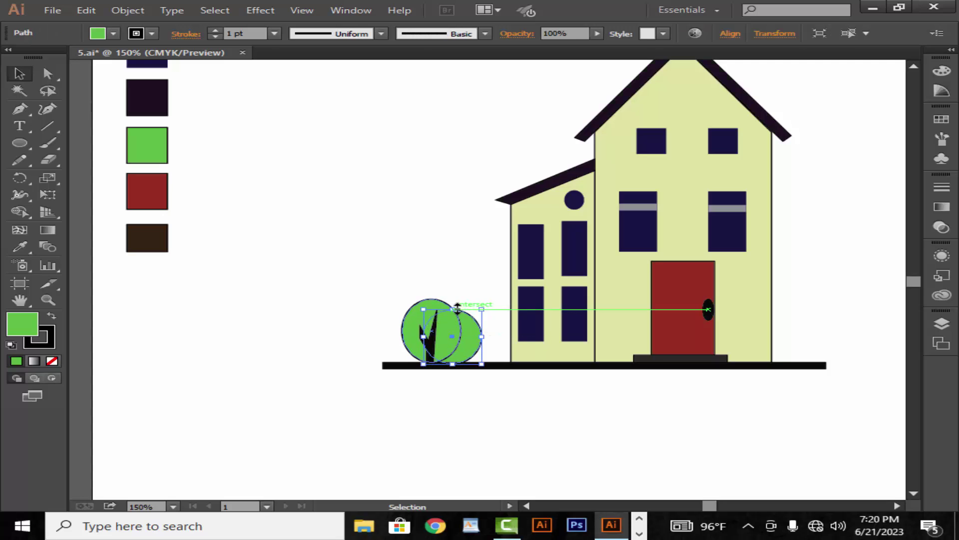
left_click(484, 292)
key("ctrl+minus")
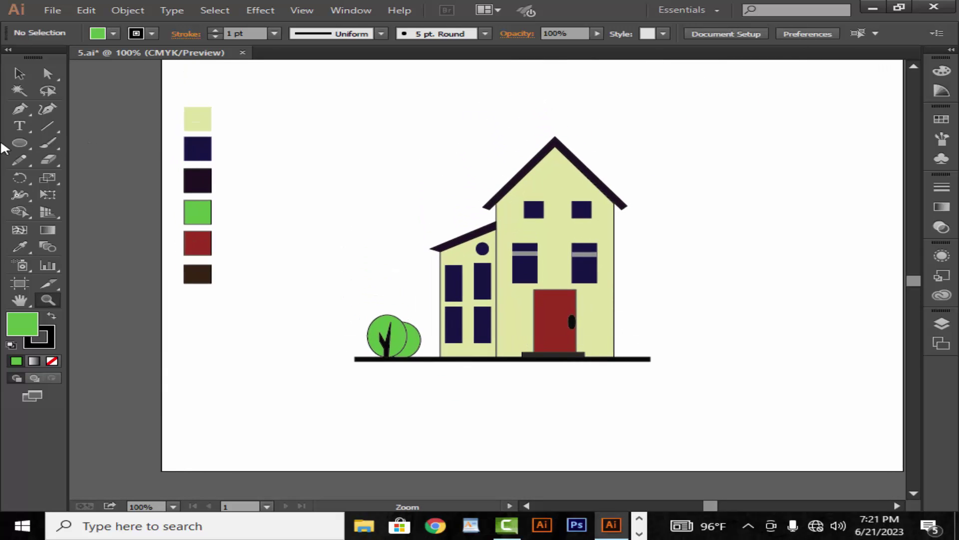
Group the left tree and its bush together.
left_click(15, 76)
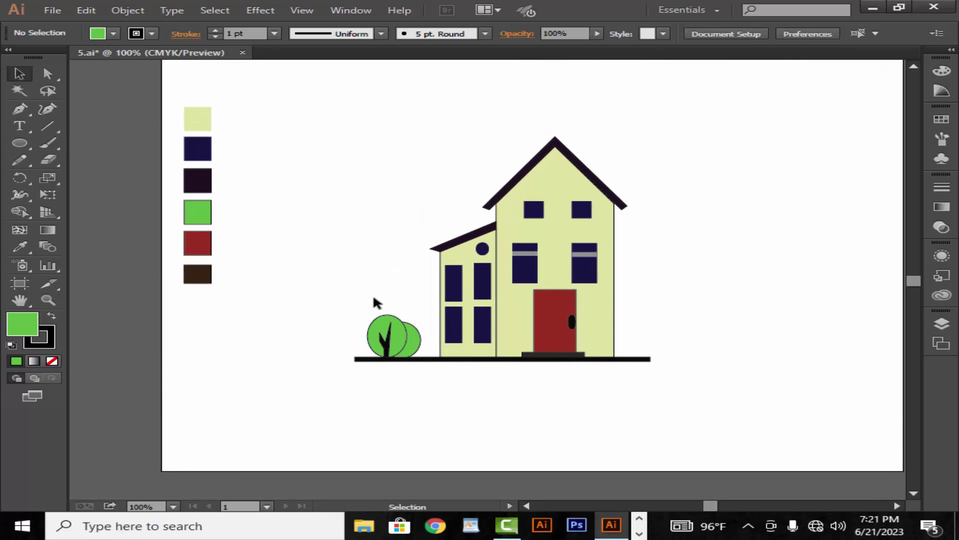
left_click(409, 354)
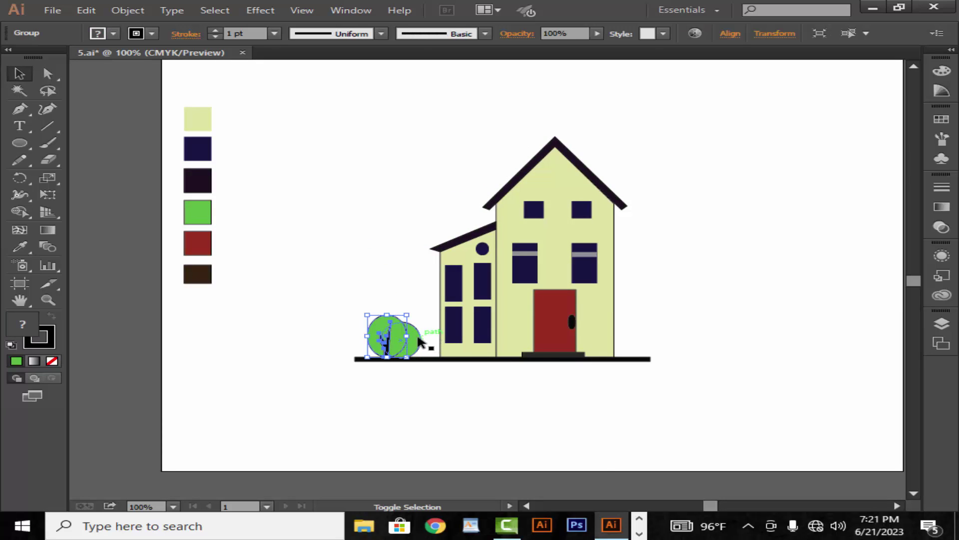
left_click(419, 343, "shift")
right_click(420, 341)
left_click(475, 393)
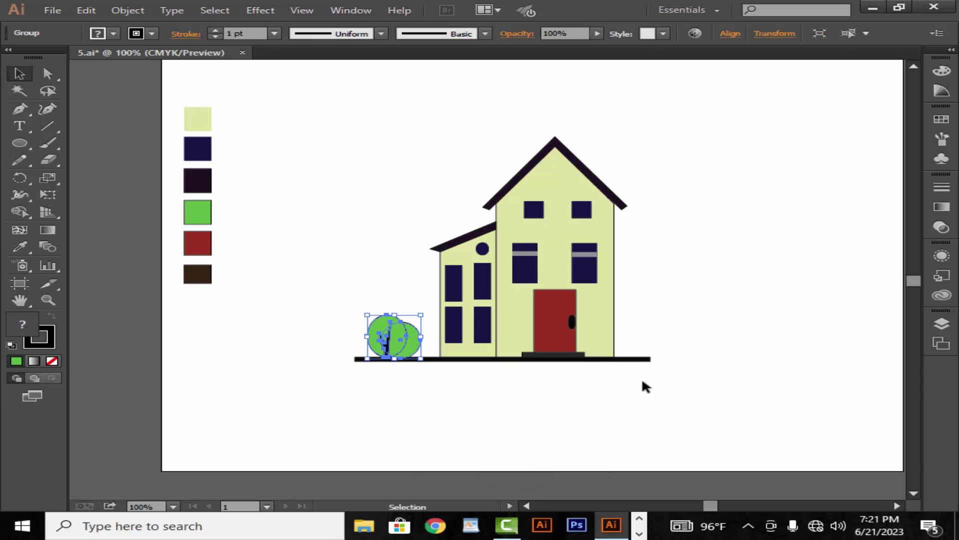
left_click(642, 382)
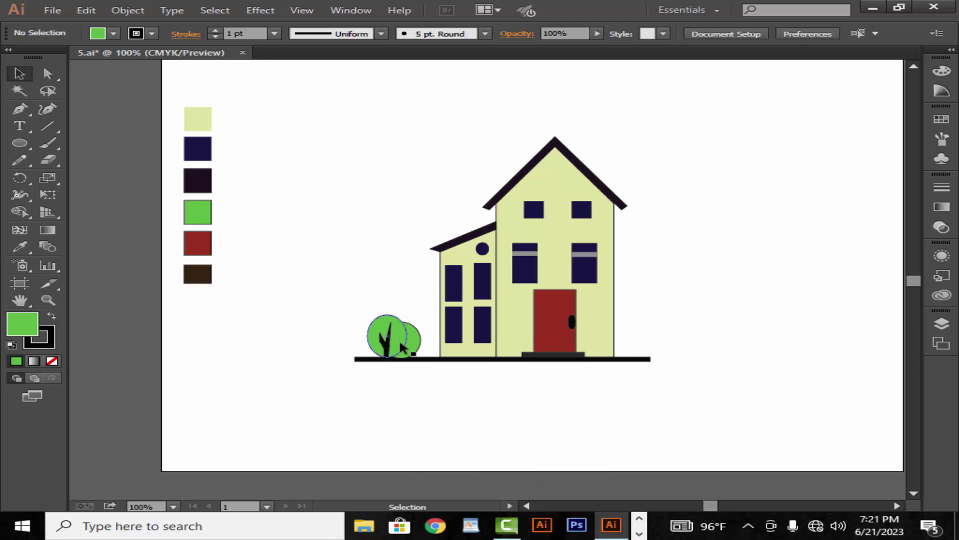
Place a copy of the tree cluster right of the house and shift the left cluster slightly right.
left_click_drag(414, 350, 639, 342)
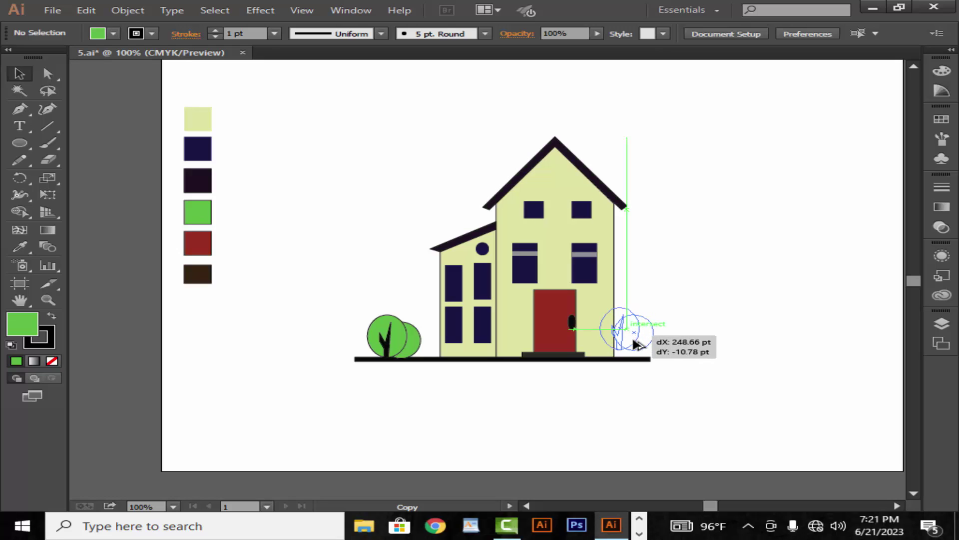
left_click_drag(640, 343, 640, 346)
left_click(751, 312)
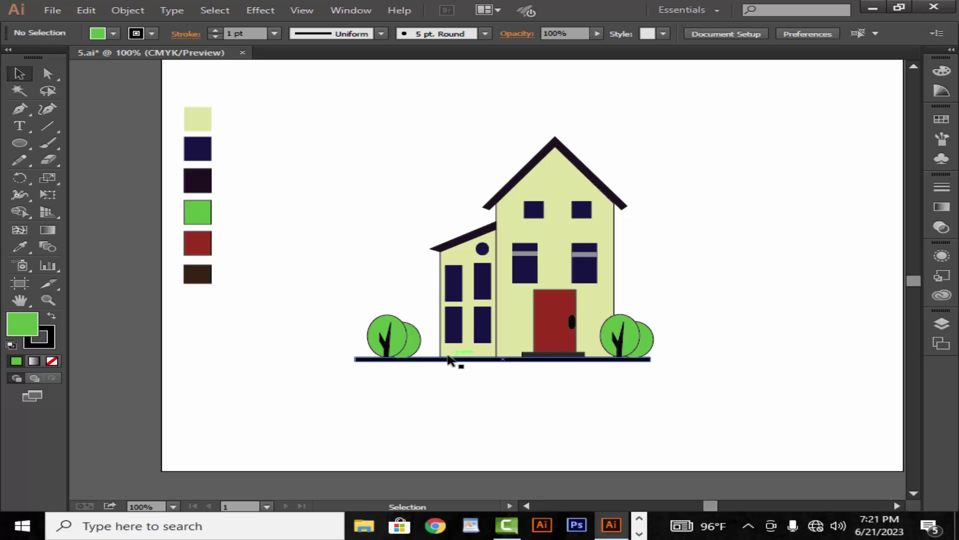
left_click(385, 344)
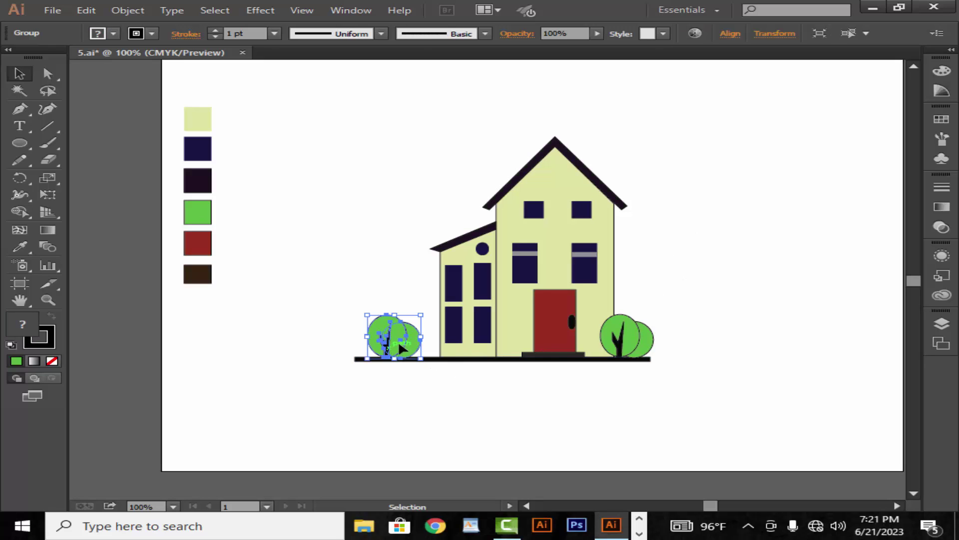
left_click_drag(412, 345, 424, 344)
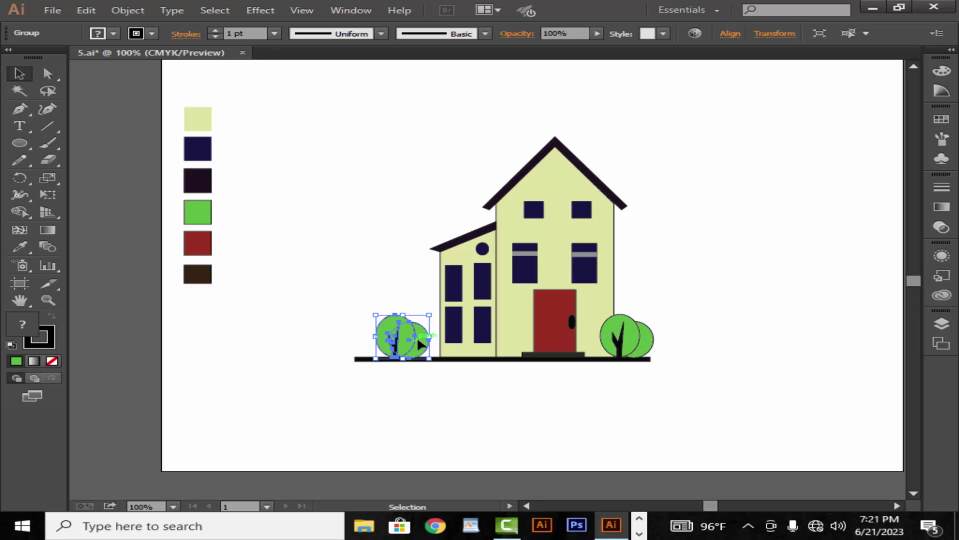
left_click(379, 266)
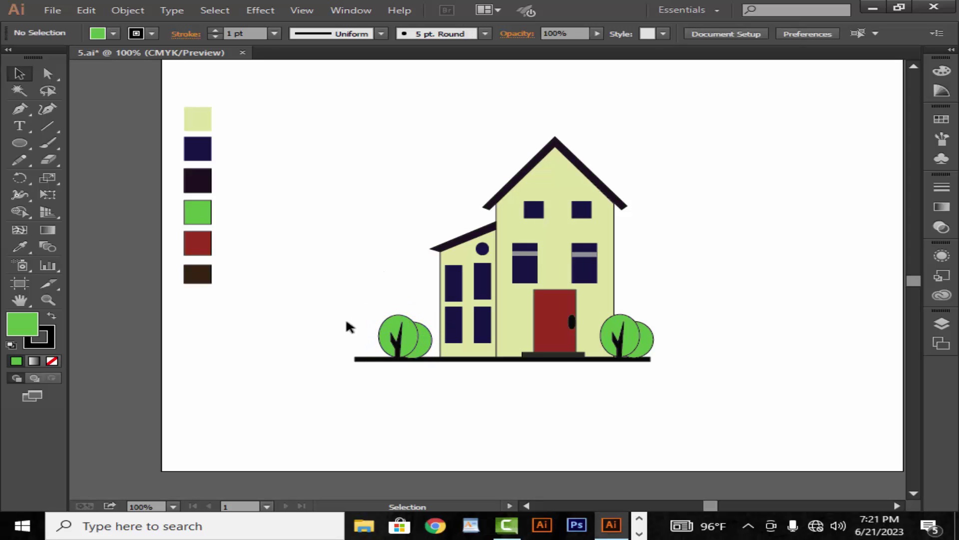
Draw a small green circle left of the trees and delete its bottom anchors, making a half-circle.
left_click(21, 143)
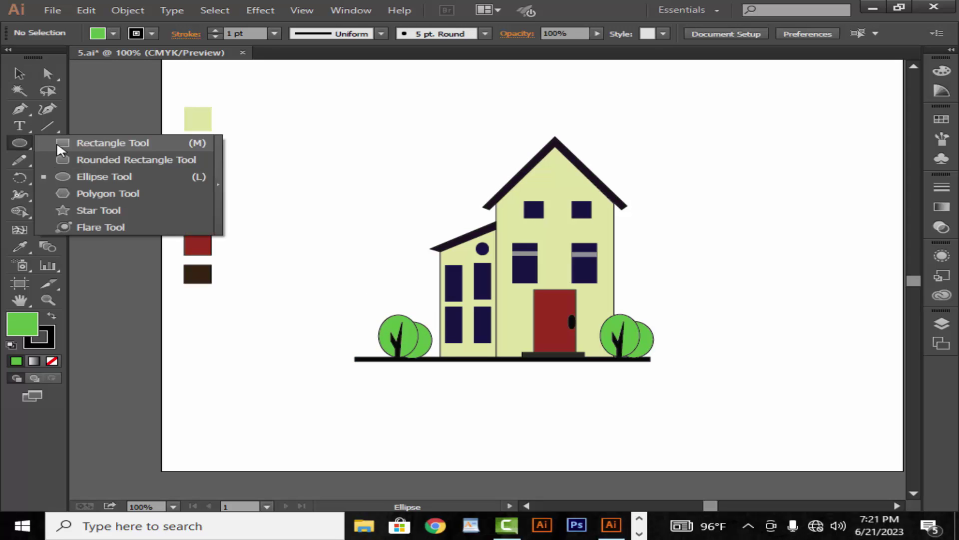
left_click(71, 175)
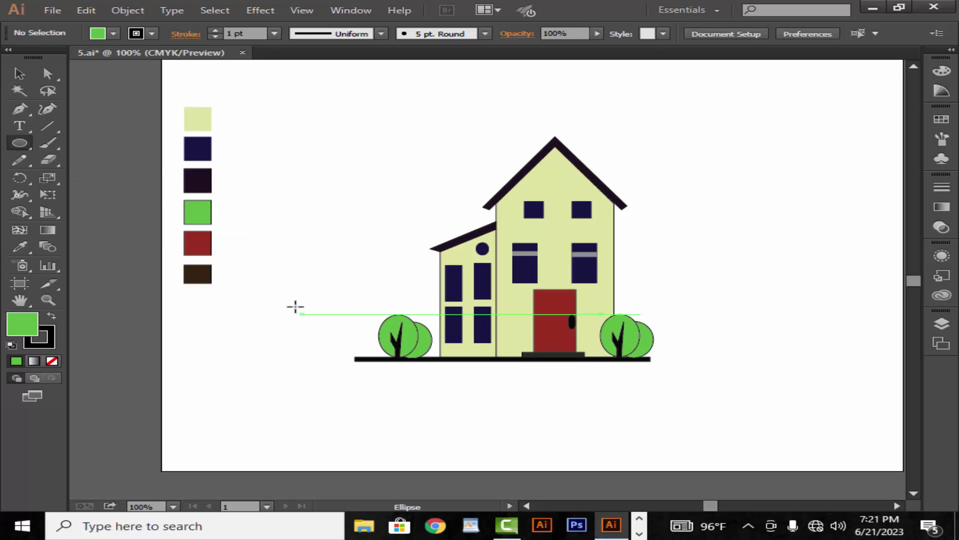
left_click_drag(293, 305, 326, 329)
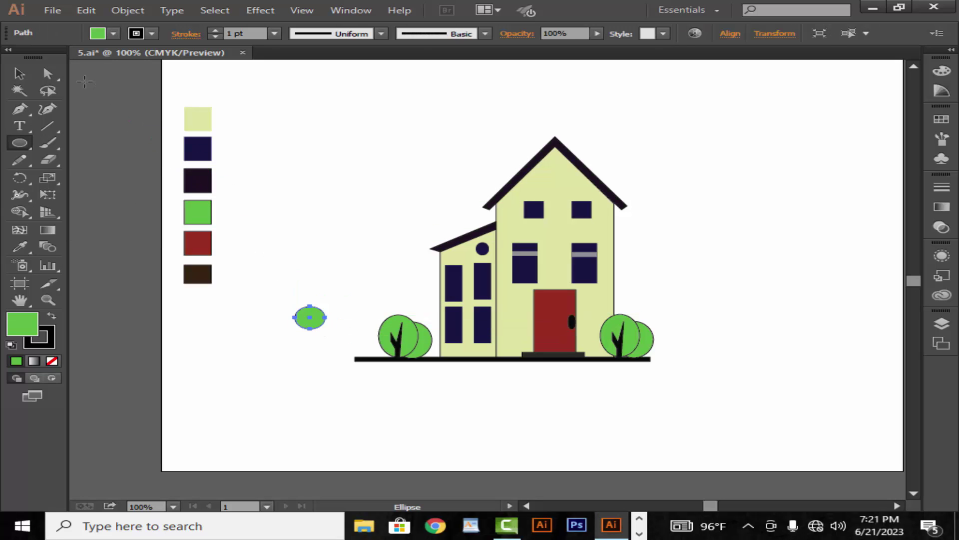
left_click(57, 76)
mouse_move(303, 349)
left_mouse_down()
mouse_move(325, 343)
mouse_move(378, 355)
left_mouse_up()
key("Delete")
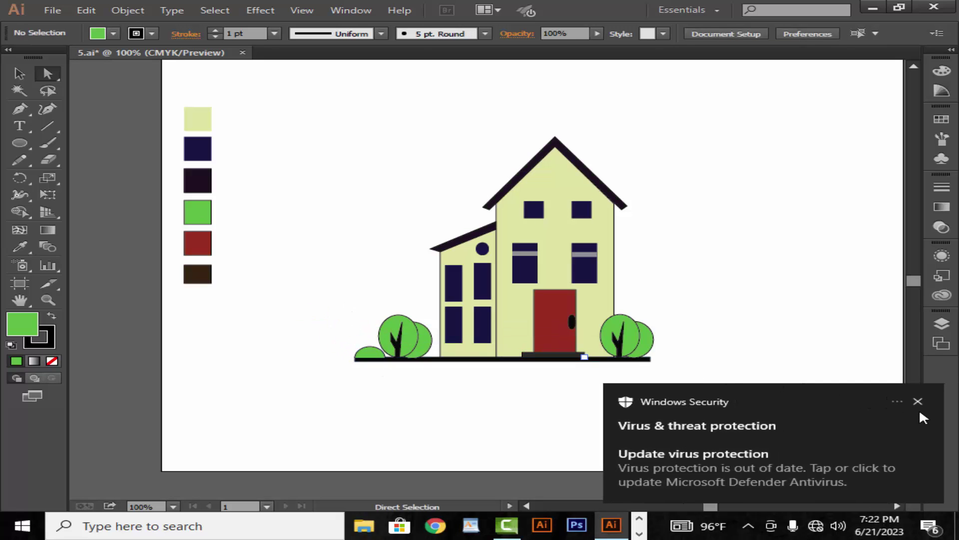
left_click(918, 401)
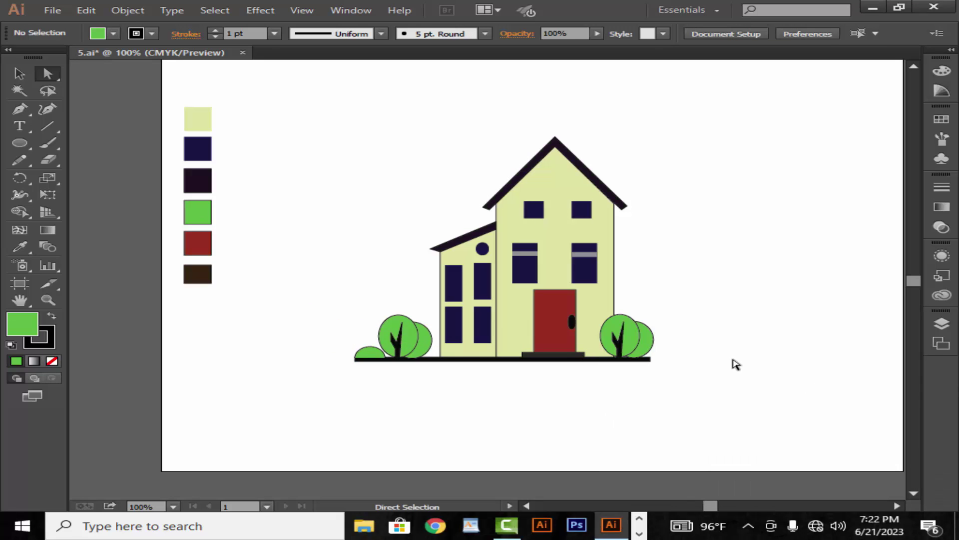
left_click(377, 359)
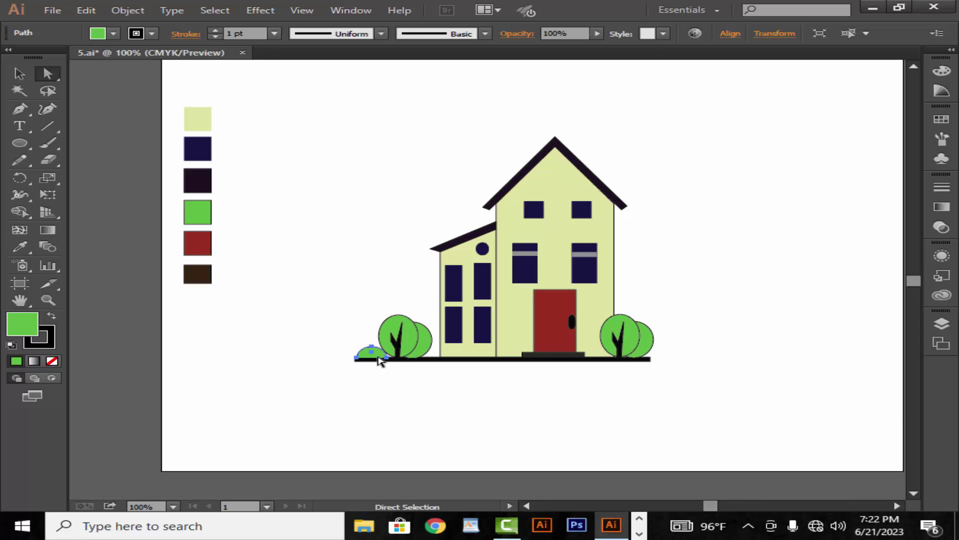
left_click(317, 324)
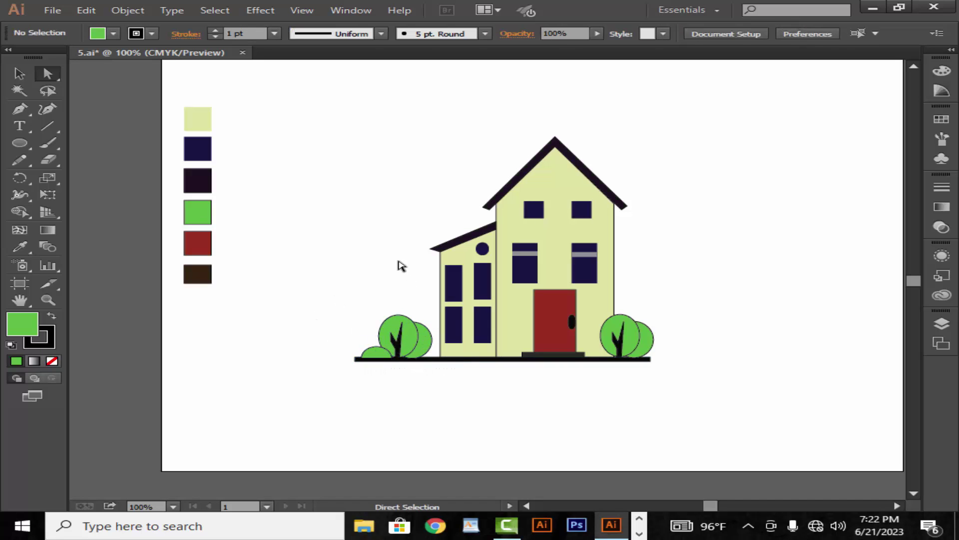
Bring the ground line in front of the bushes.
left_click(431, 360)
right_click(430, 359)
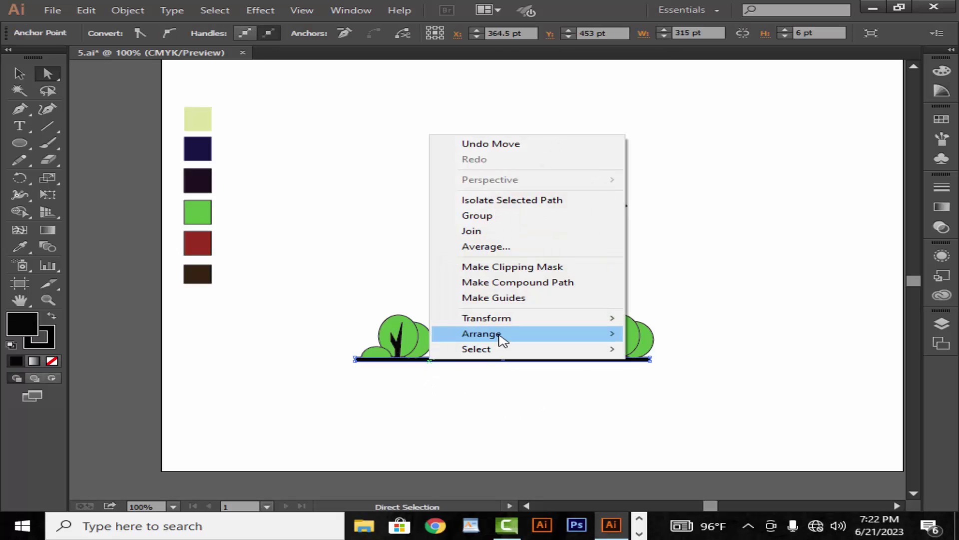
mouse_move(481, 334)
left_click(682, 334)
left_click(724, 292)
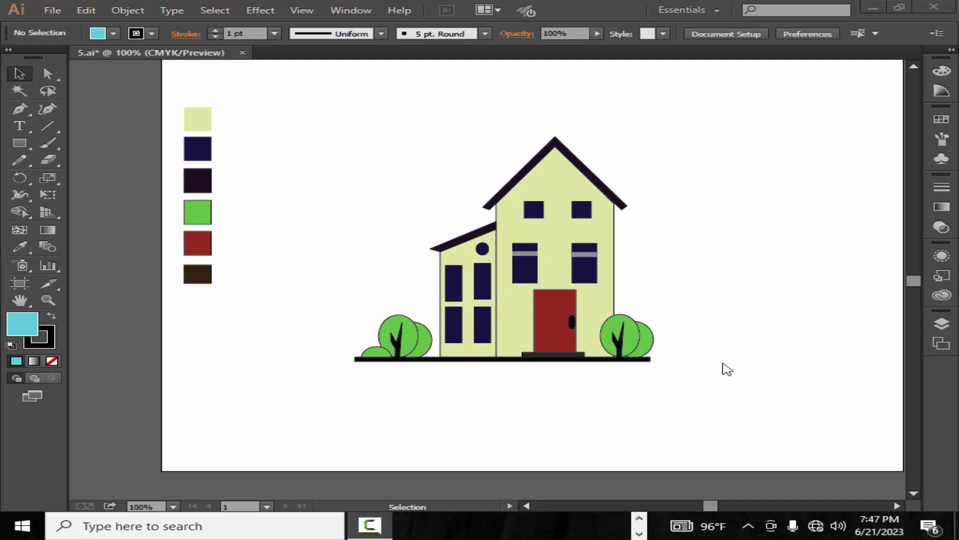
Draw a cyan rectangle over the house and send it to the back.
left_click_drag(20, 142, 58, 142)
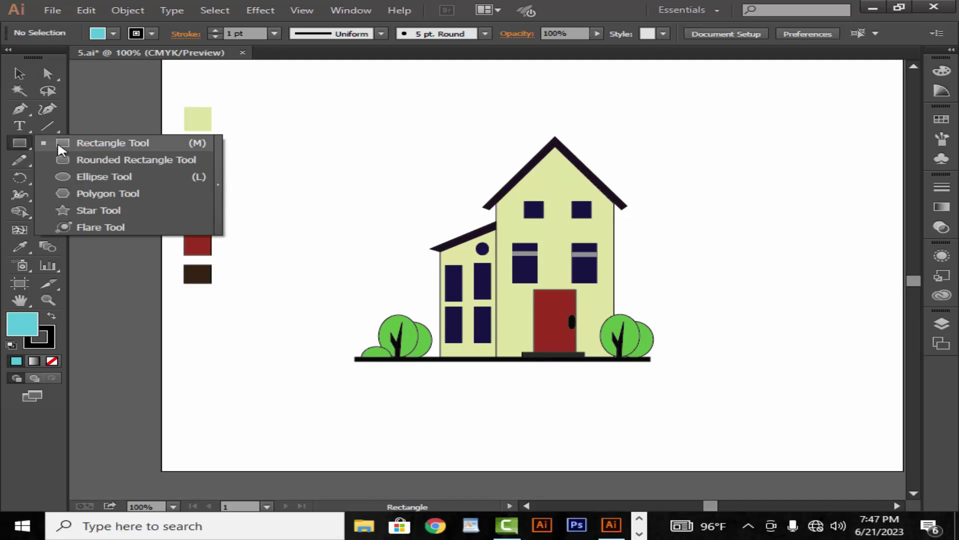
mouse_move(441, 94)
left_mouse_down()
mouse_move(743, 367)
mouse_move(699, 389)
left_mouse_up()
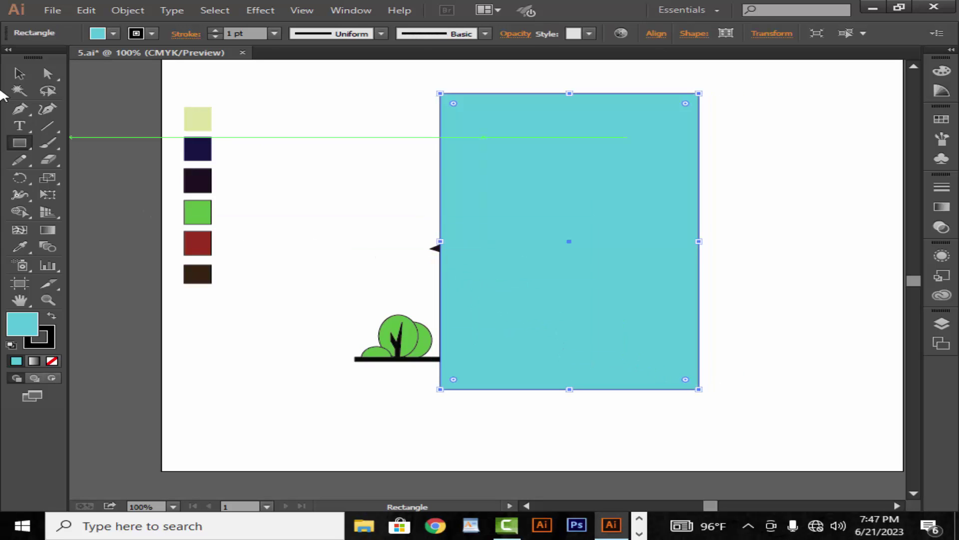
left_click(26, 78)
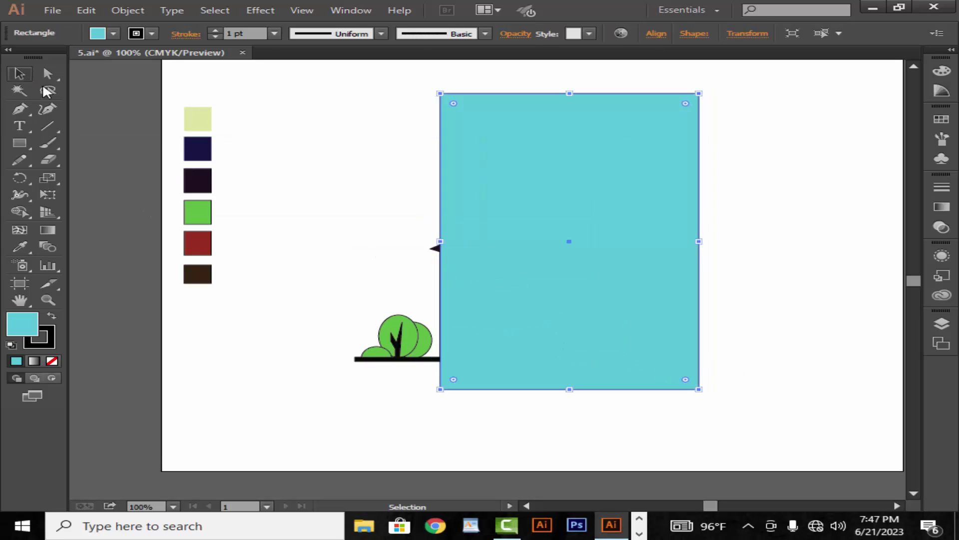
right_click(581, 283)
mouse_move(632, 477)
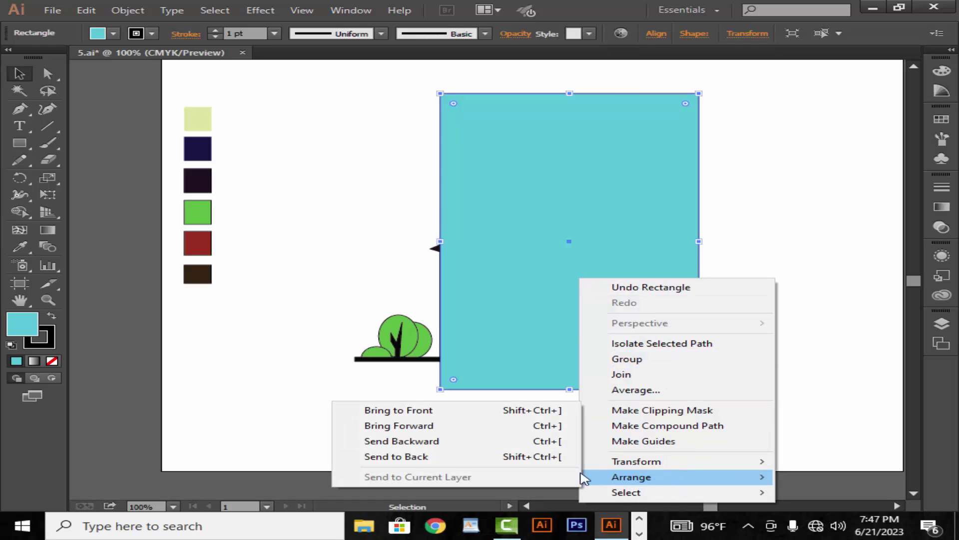
left_click(523, 457)
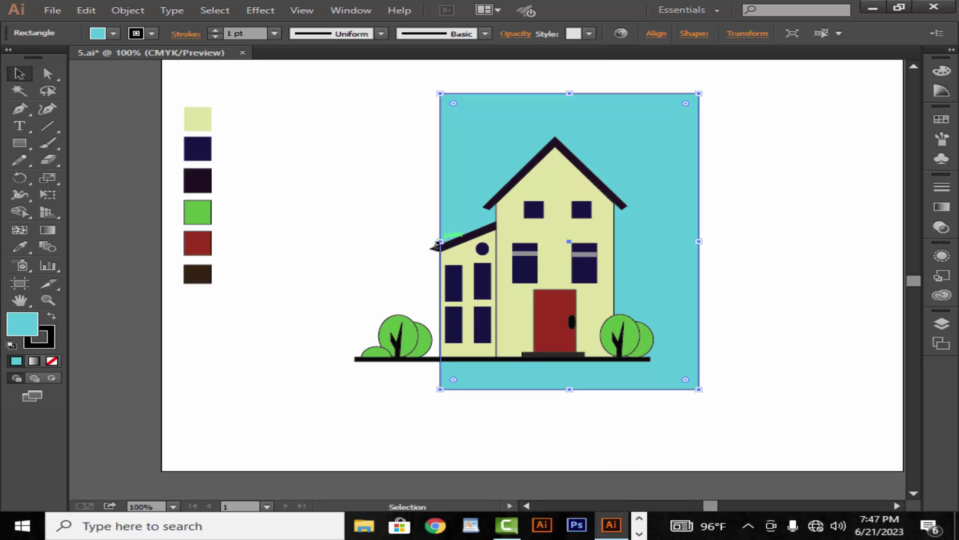
Resize the cyan rectangle's left, right and bottom edges to frame the whole scene.
left_click_drag(433, 245, 356, 269)
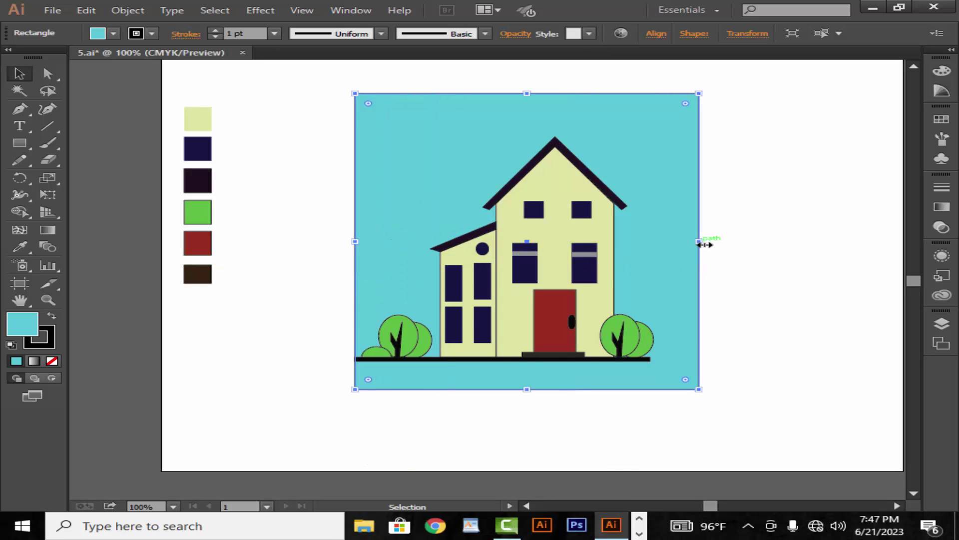
left_click_drag(698, 242, 666, 242)
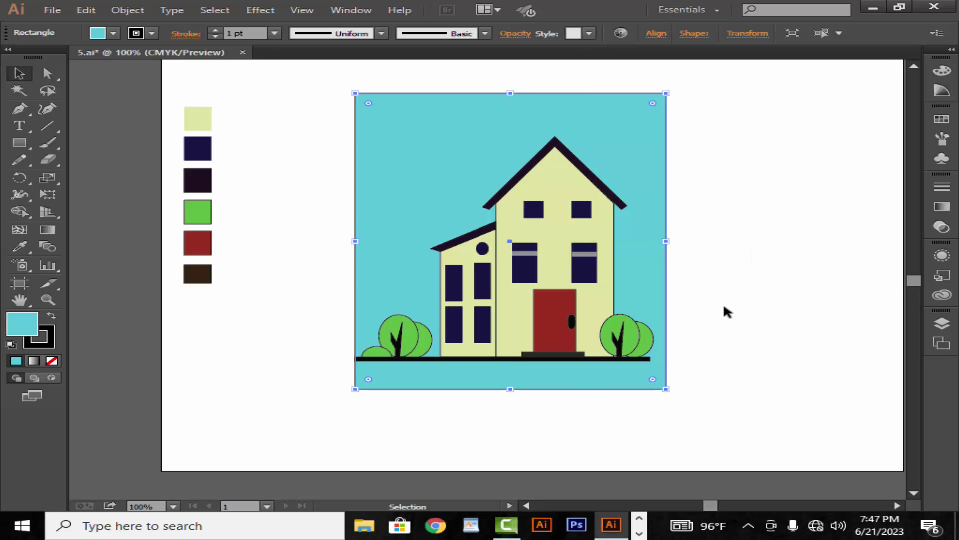
left_click_drag(510, 389, 511, 399)
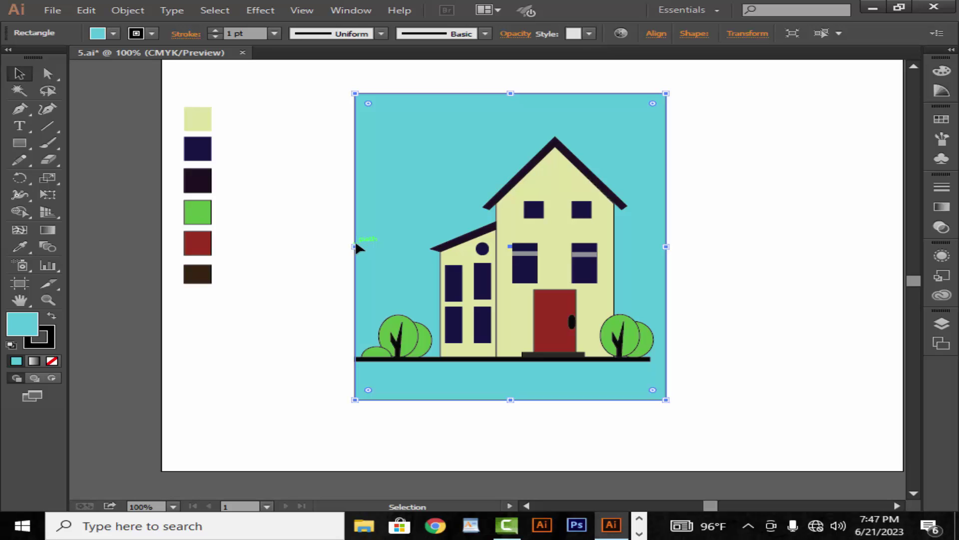
left_click_drag(357, 246, 351, 247)
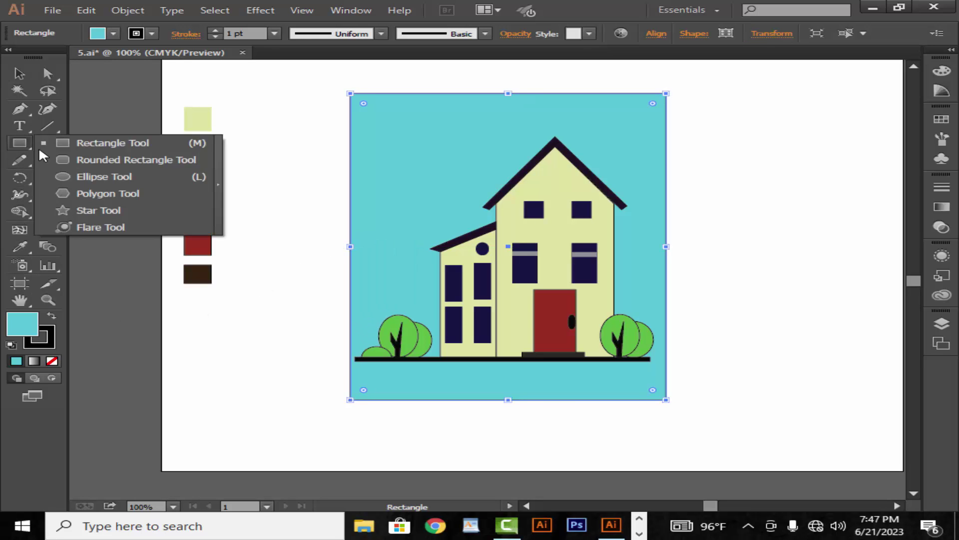
Draw a flat ellipse below the ground line, fill it with the green swatch, and position it.
left_click_drag(26, 143, 65, 175)
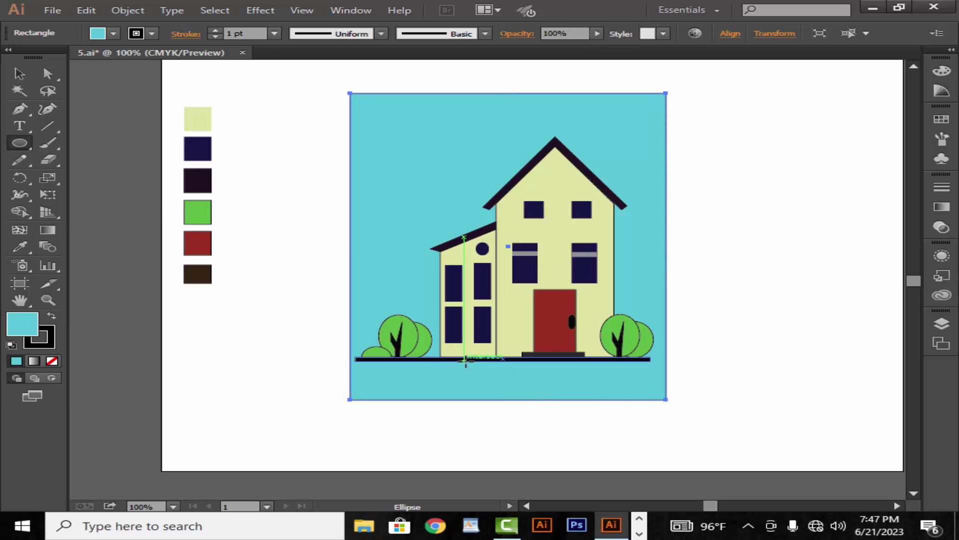
left_click_drag(463, 360, 613, 384)
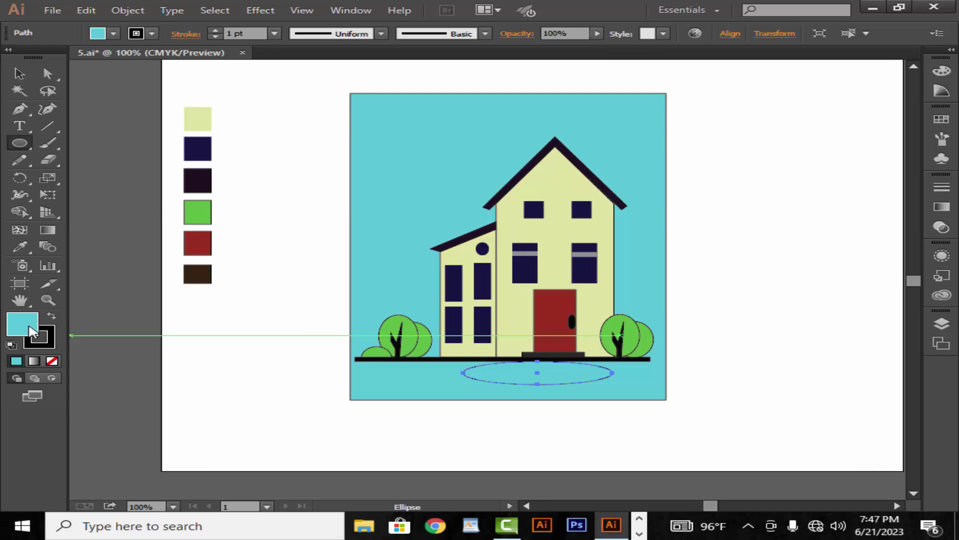
left_click(21, 244)
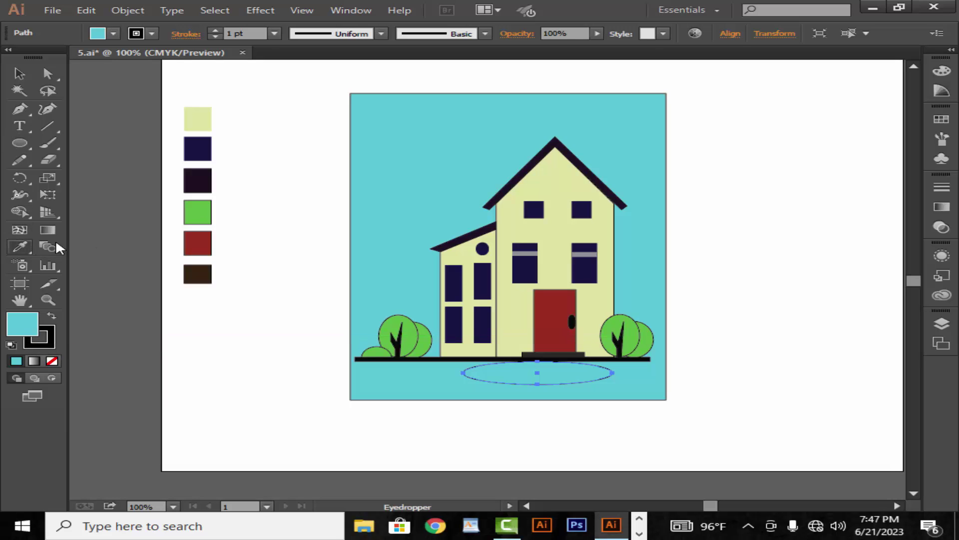
left_click(199, 211)
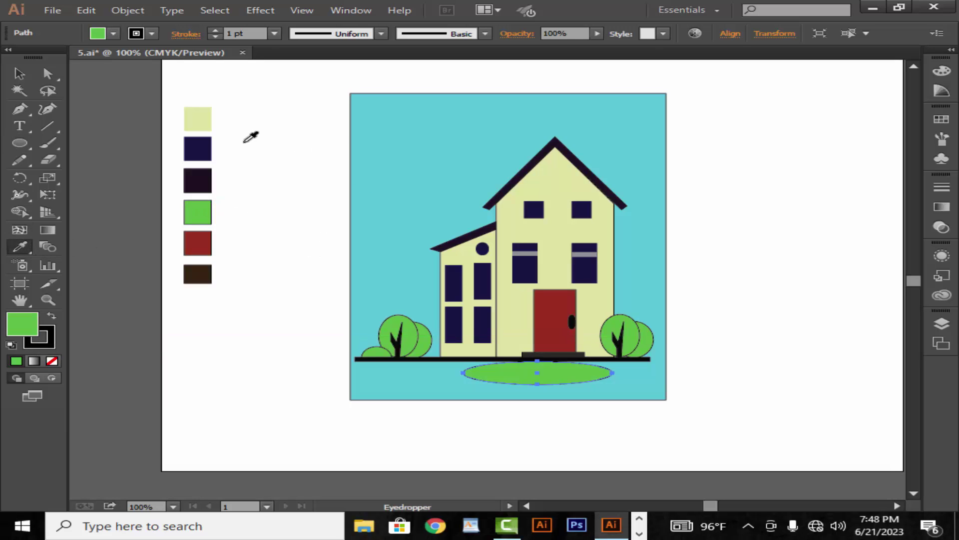
left_click(20, 74)
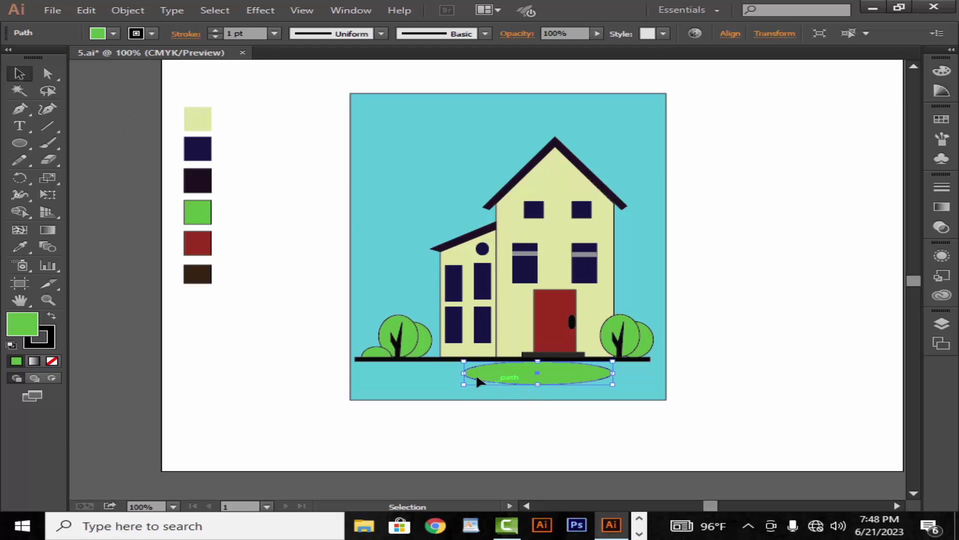
left_click_drag(462, 374, 425, 373)
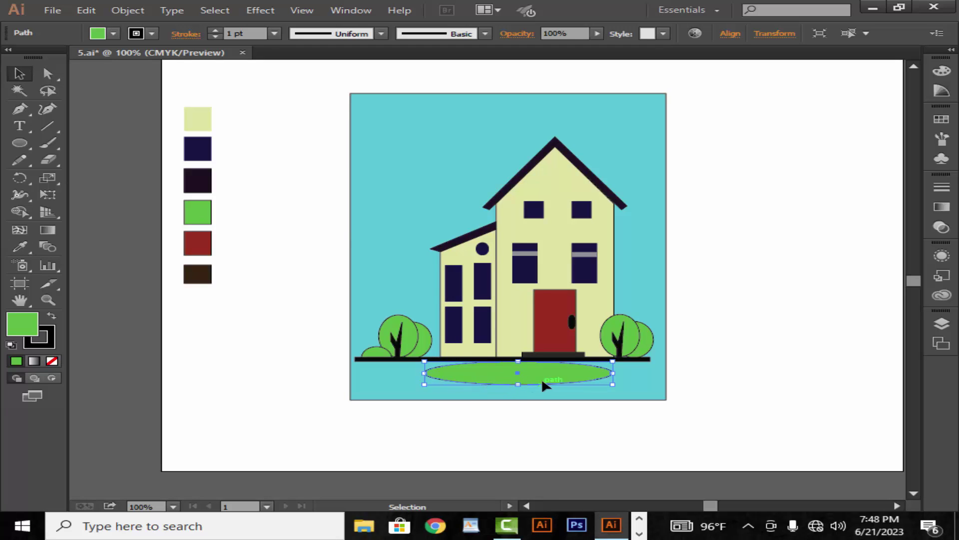
left_click_drag(542, 375, 542, 371)
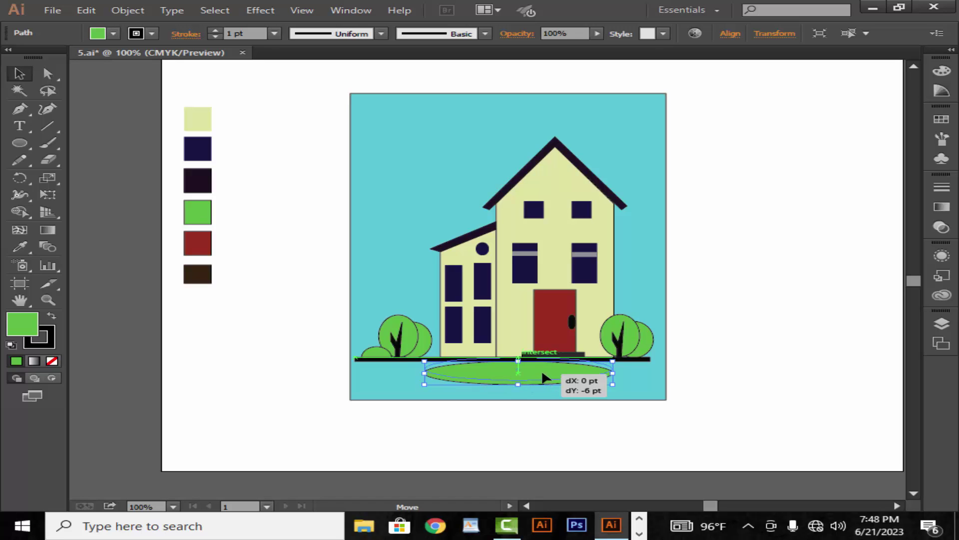
Bring the house group in front, then widen the grass ellipse on both sides and deepen it.
left_click(549, 302)
right_click(548, 301)
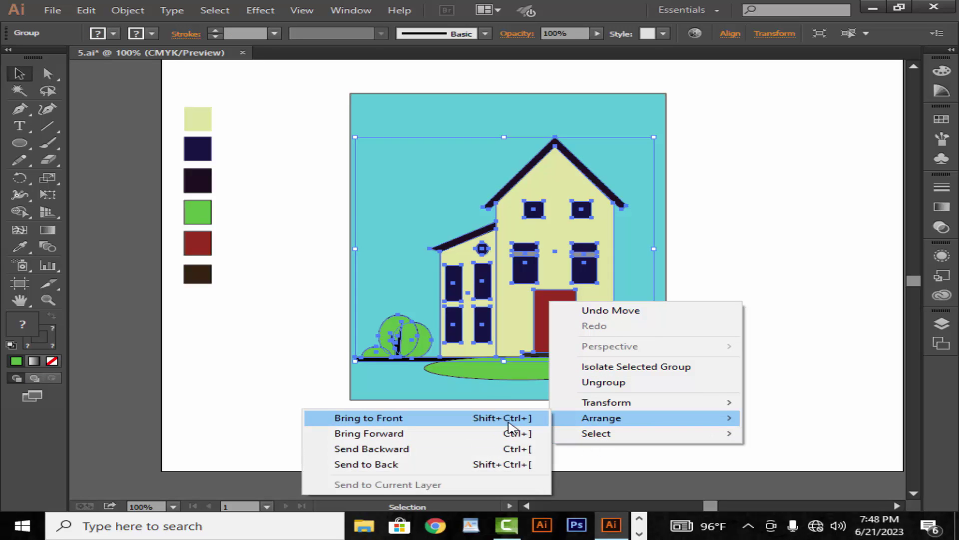
left_click(510, 419)
left_click(576, 371)
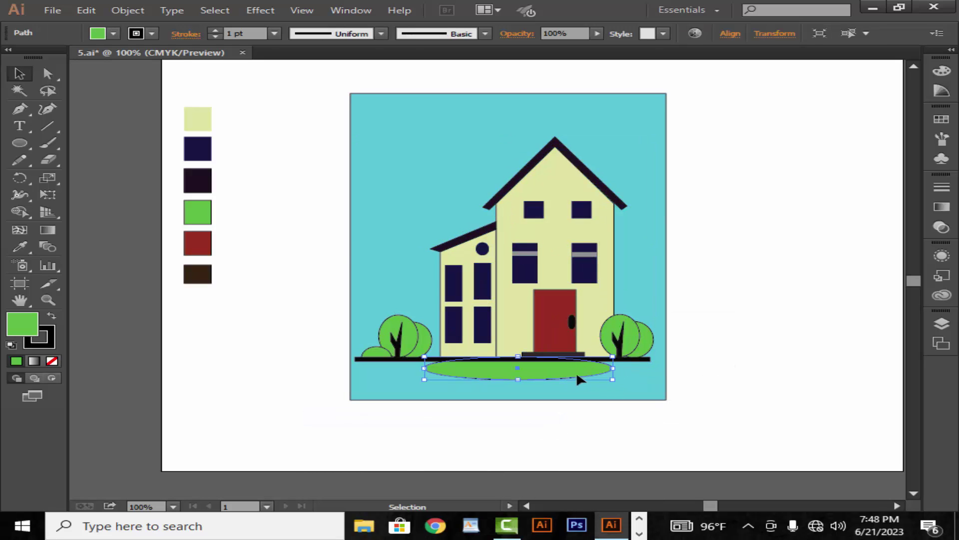
left_click_drag(613, 369, 627, 369)
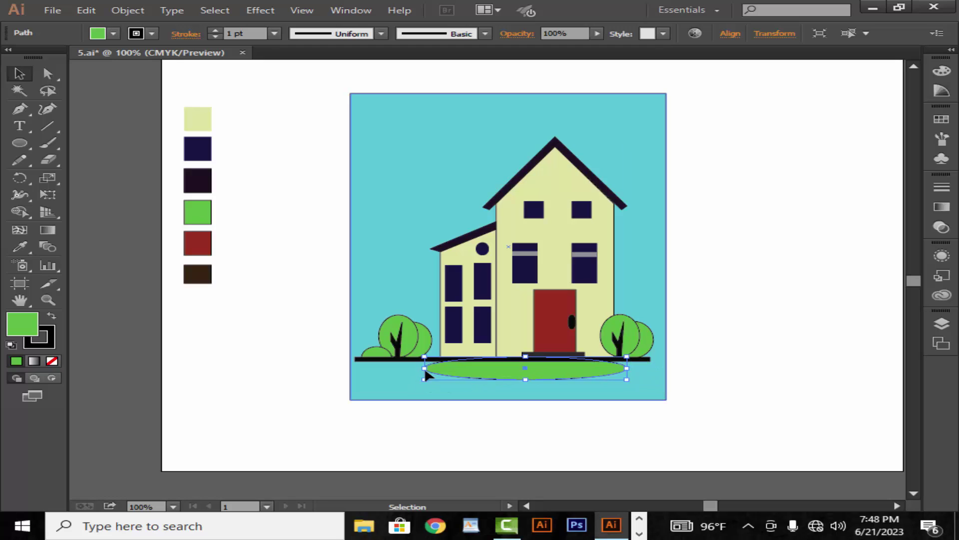
left_click_drag(425, 369, 412, 369)
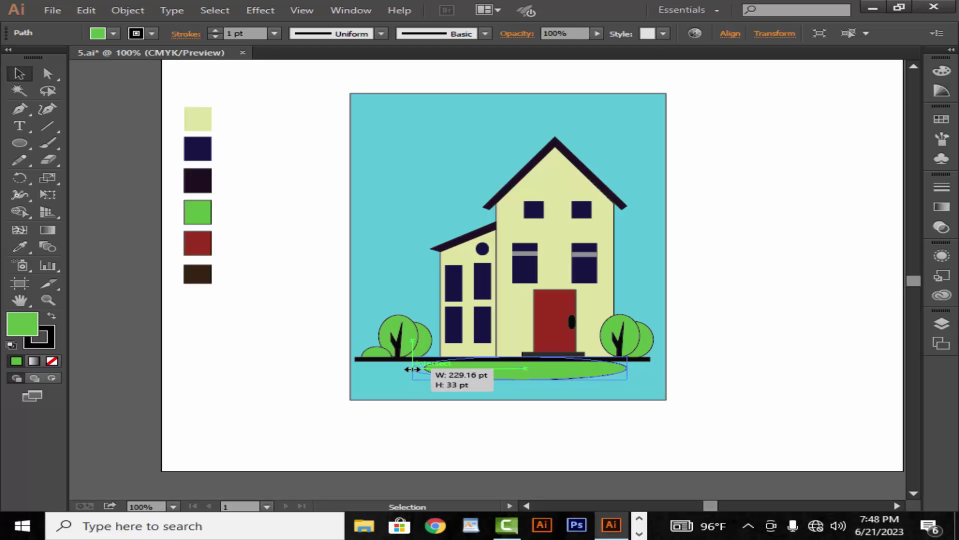
left_click(577, 392)
left_click(544, 379)
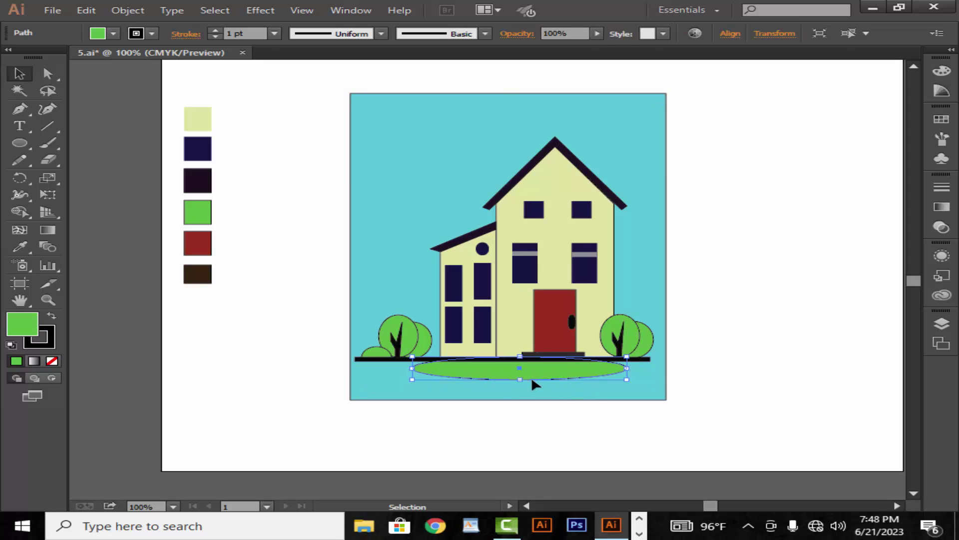
left_click_drag(520, 383, 520, 385)
Lower the cyan backdrop's top edge, pull its right edge in, and raise its bottom edge.
left_click(639, 378)
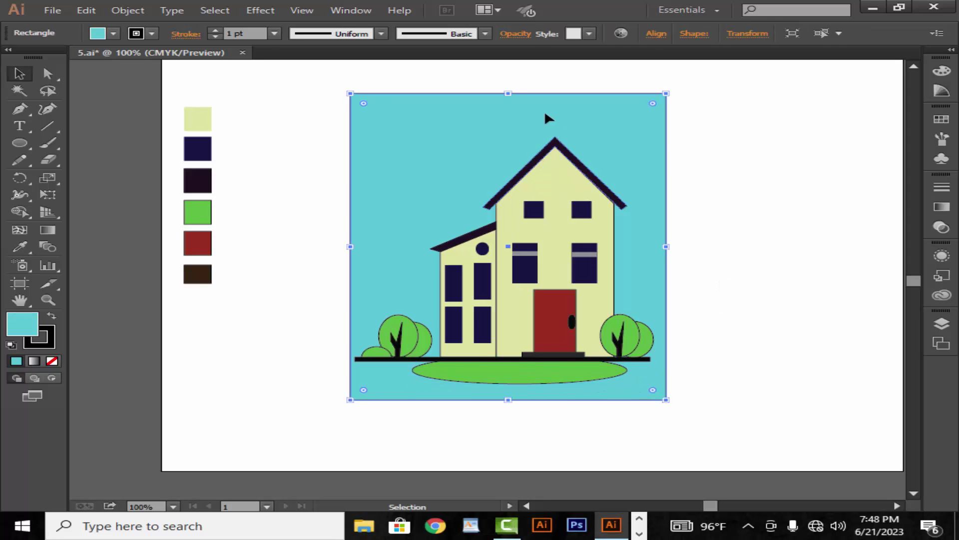
left_click_drag(505, 103, 505, 123)
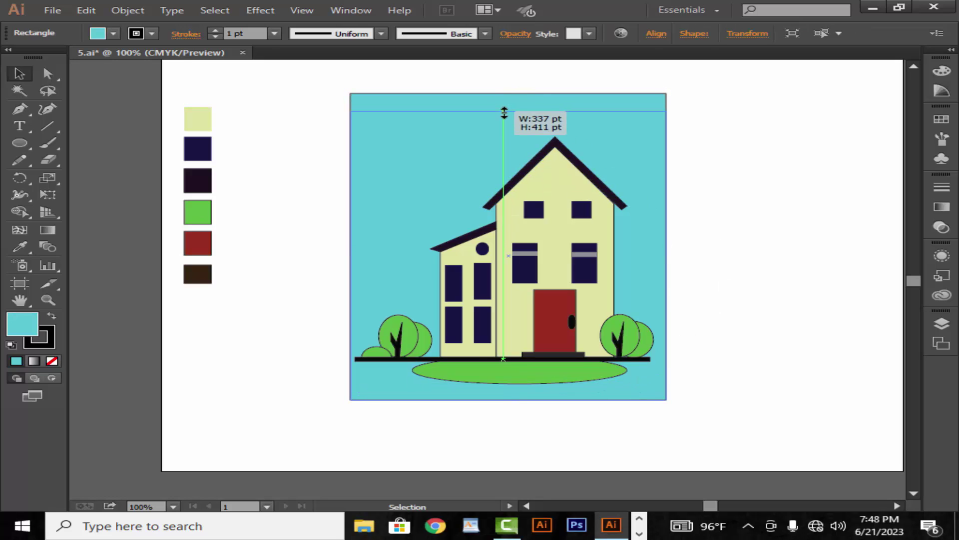
left_click(704, 182)
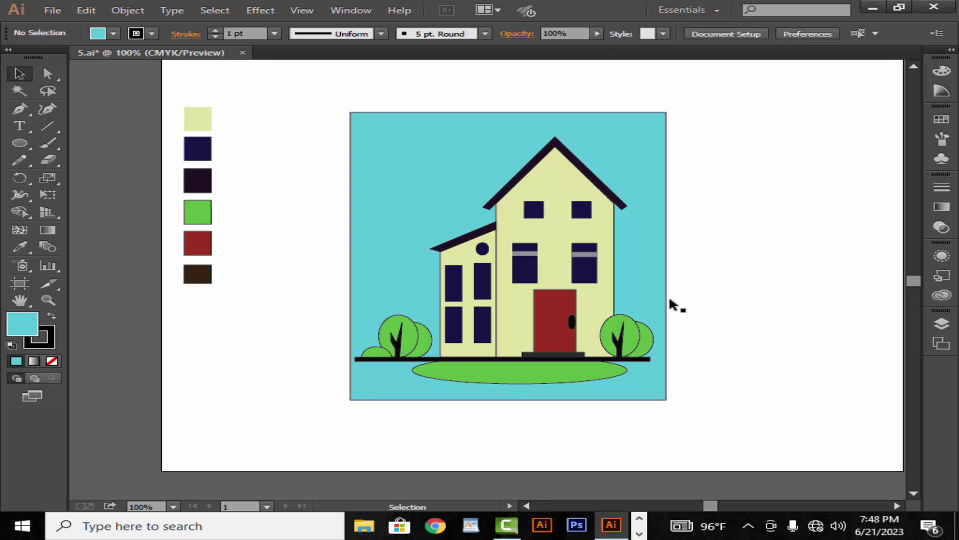
left_click(643, 275)
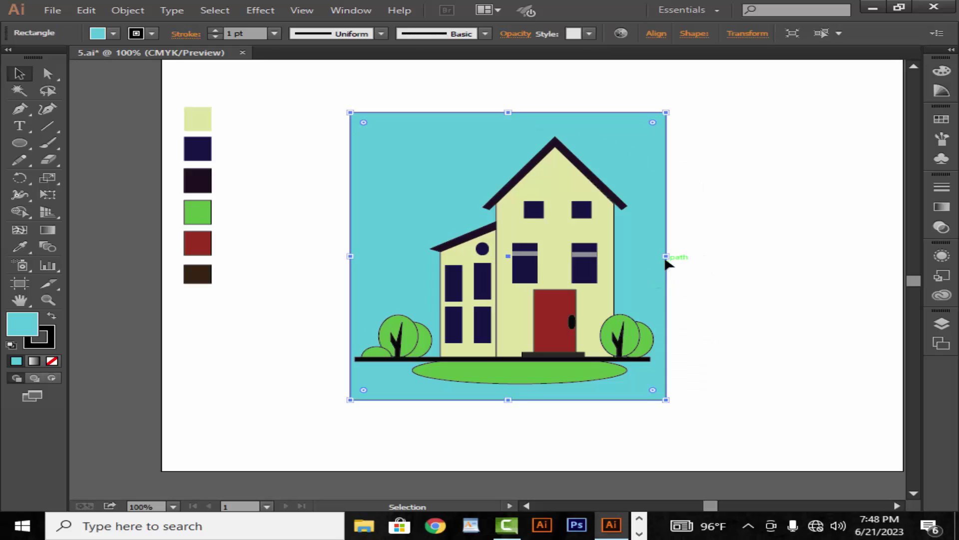
left_click_drag(666, 257, 659, 257)
left_click(694, 273)
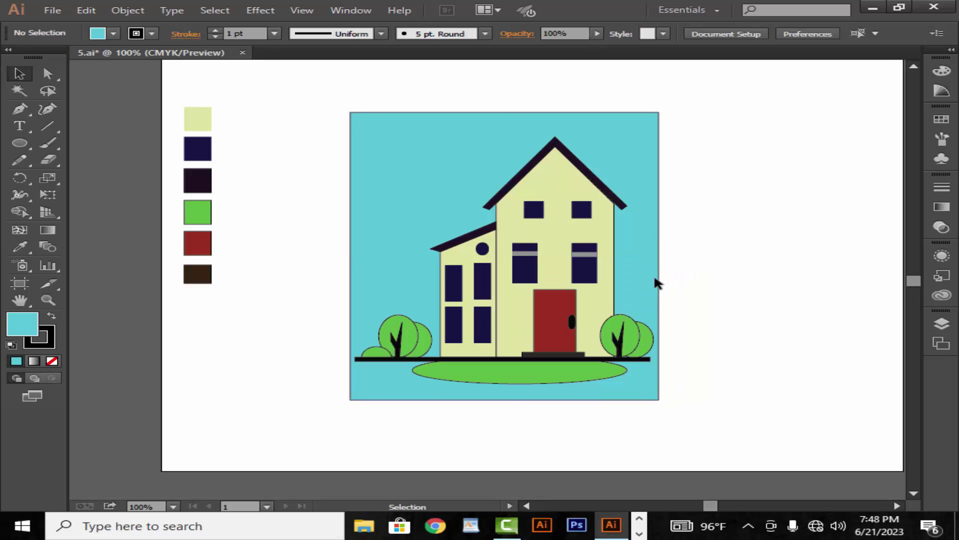
left_click(414, 283)
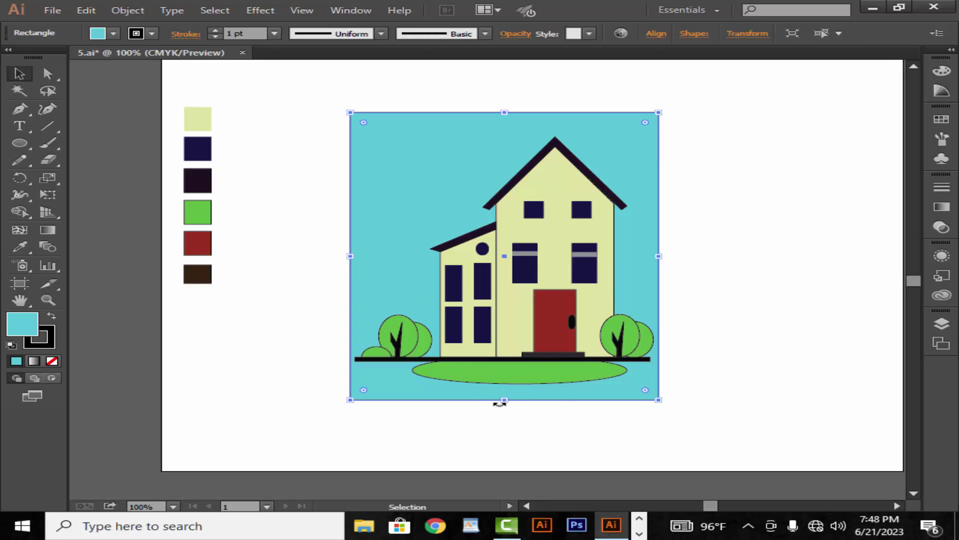
left_click_drag(508, 400, 508, 394)
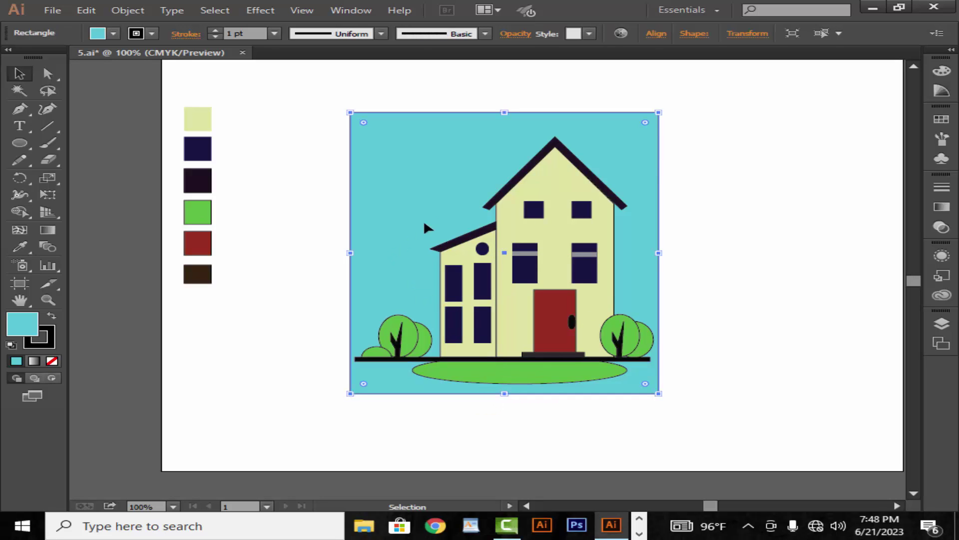
left_click_drag(504, 113, 505, 119)
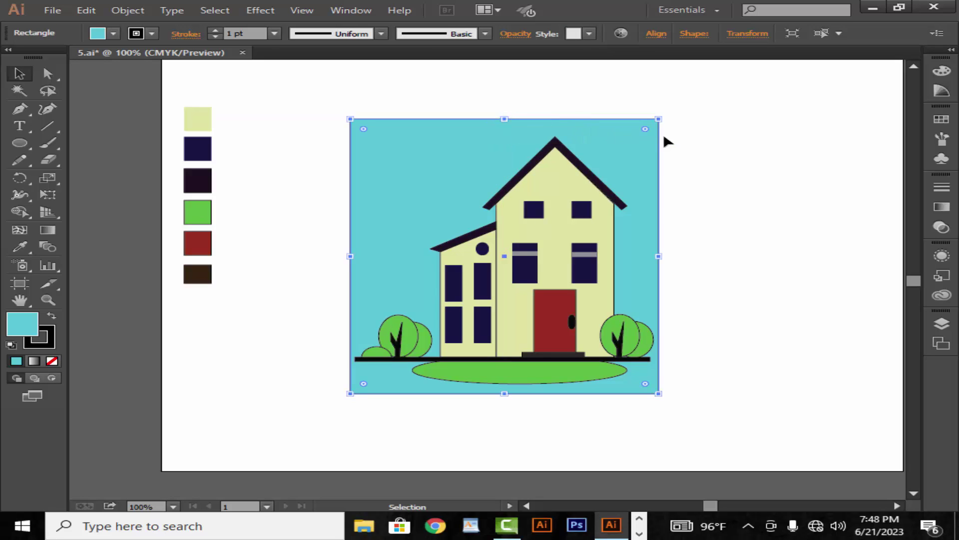
left_click(708, 148)
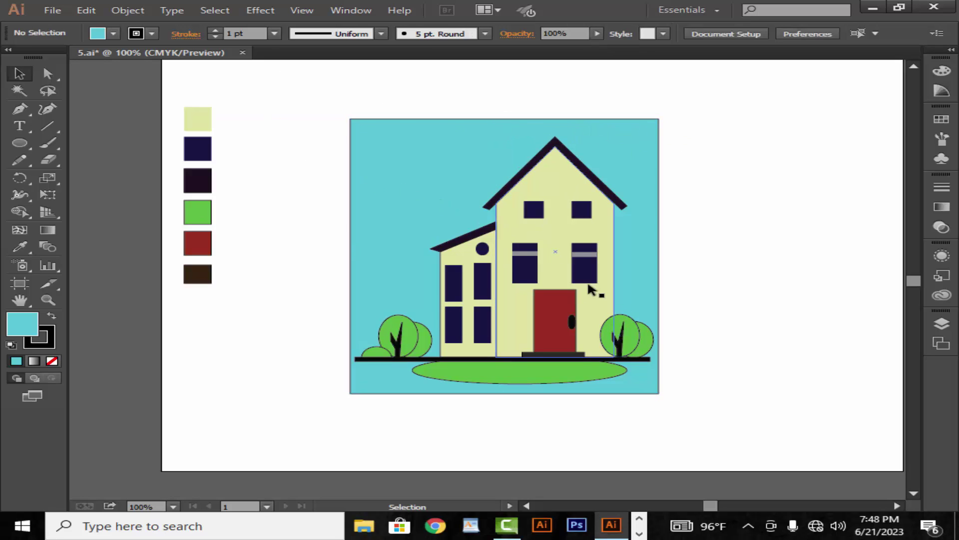
left_click(456, 317)
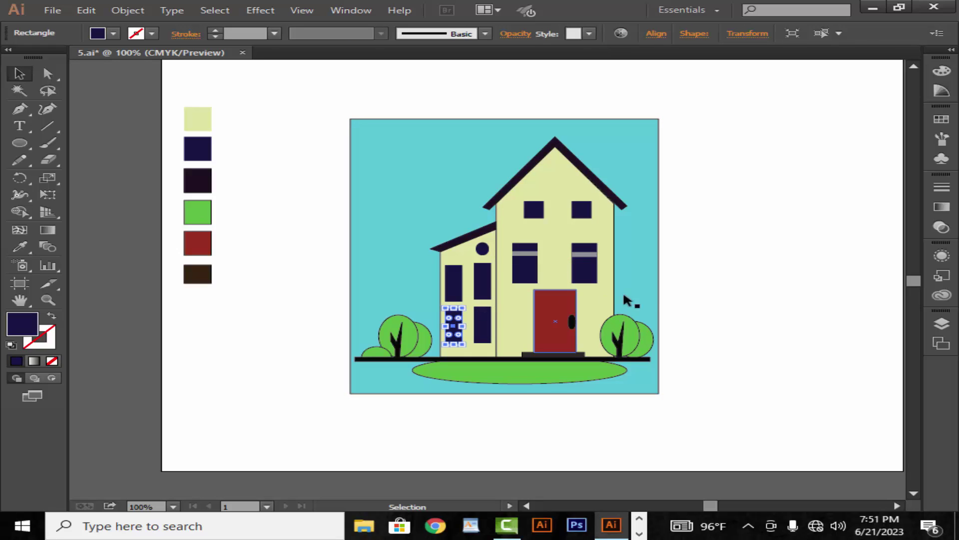
left_click(683, 301)
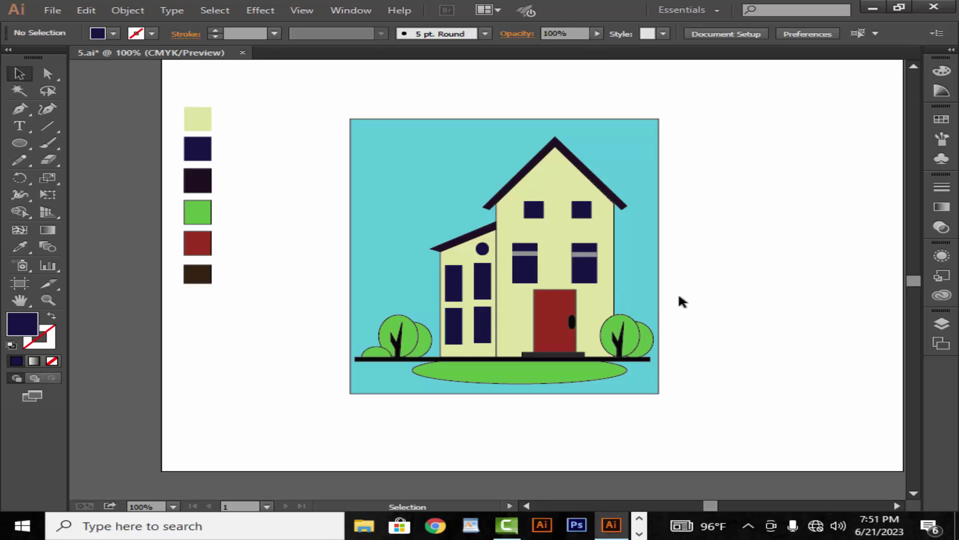
left_click(487, 342)
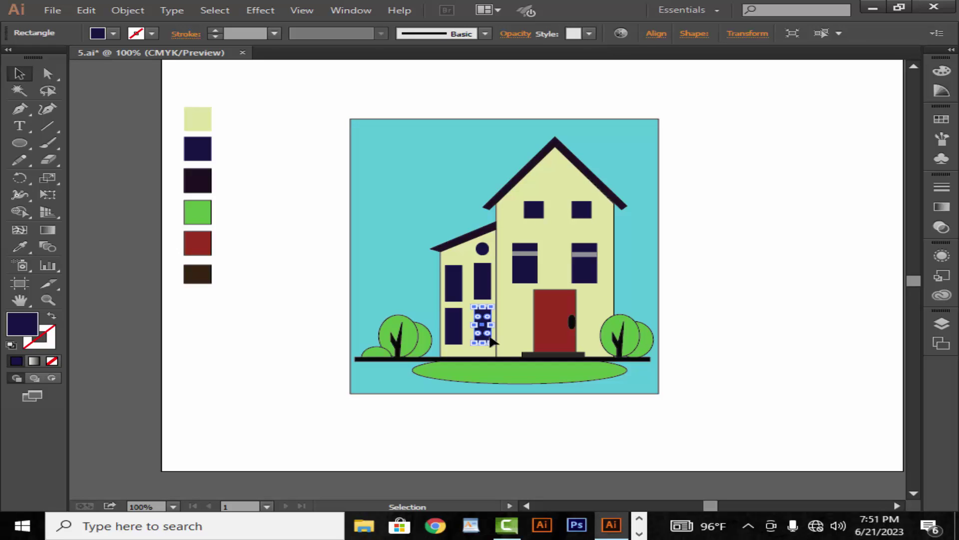
left_click(689, 301)
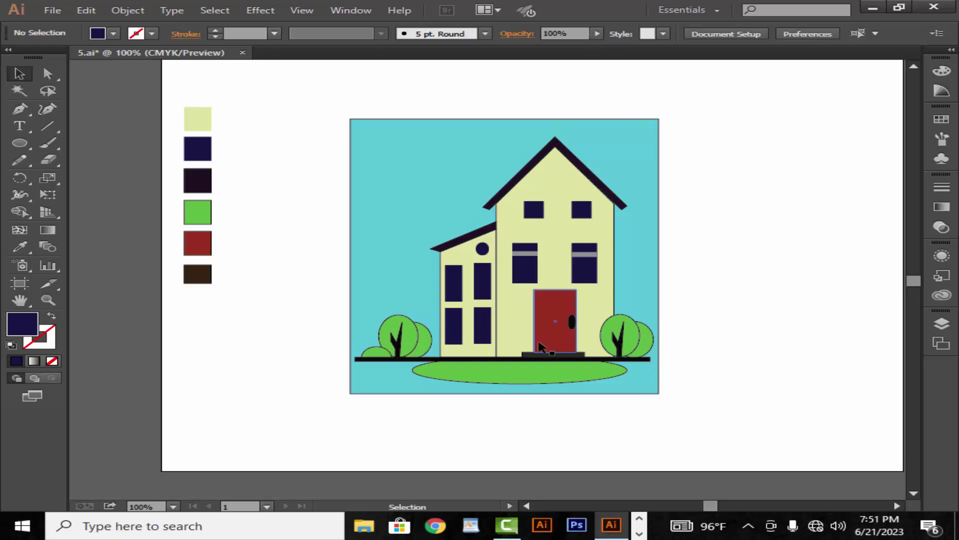
left_click(484, 288)
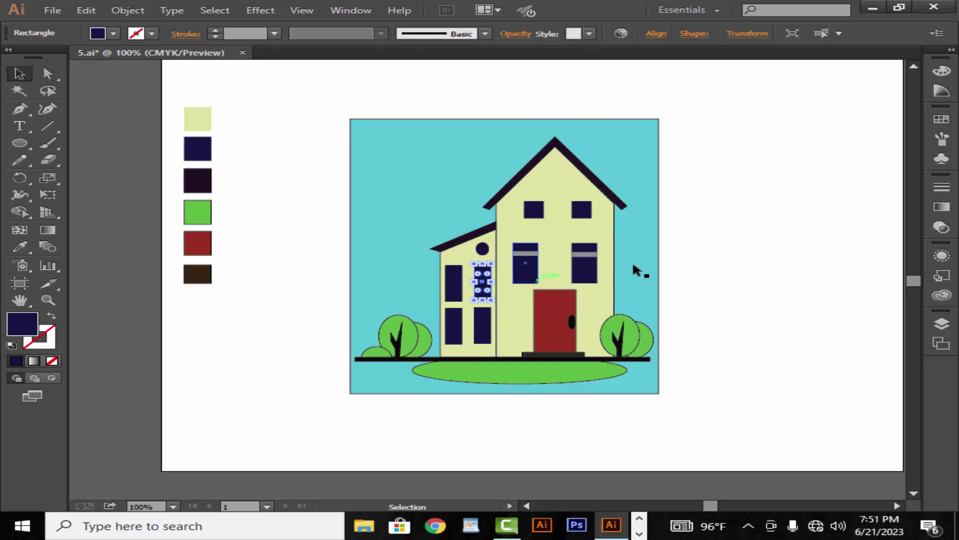
left_click(678, 261)
left_click(487, 286)
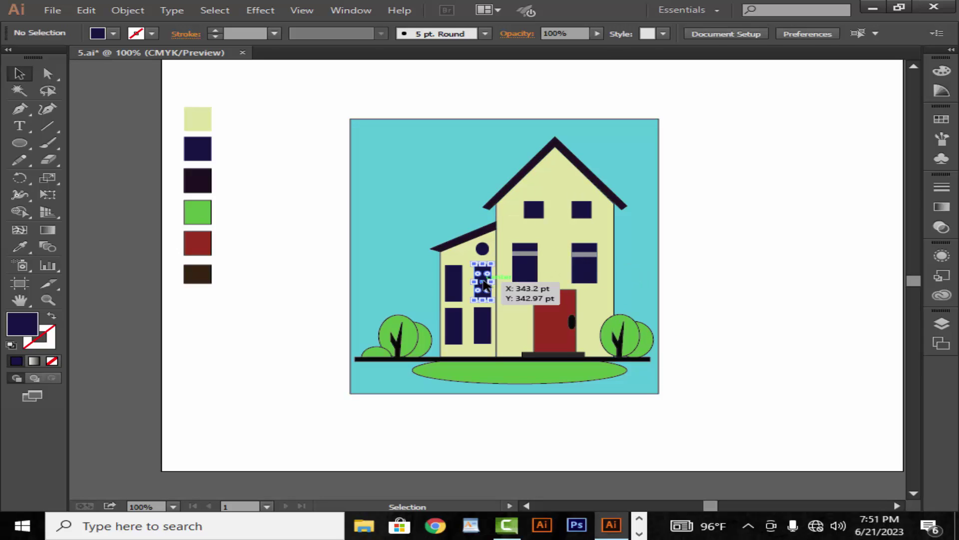
left_click(731, 248)
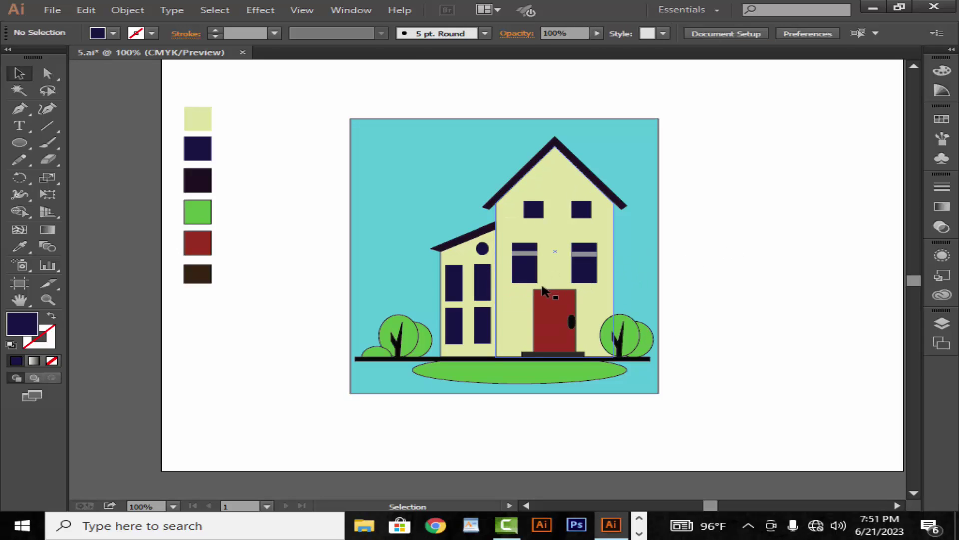
left_click(483, 279)
left_click(690, 260)
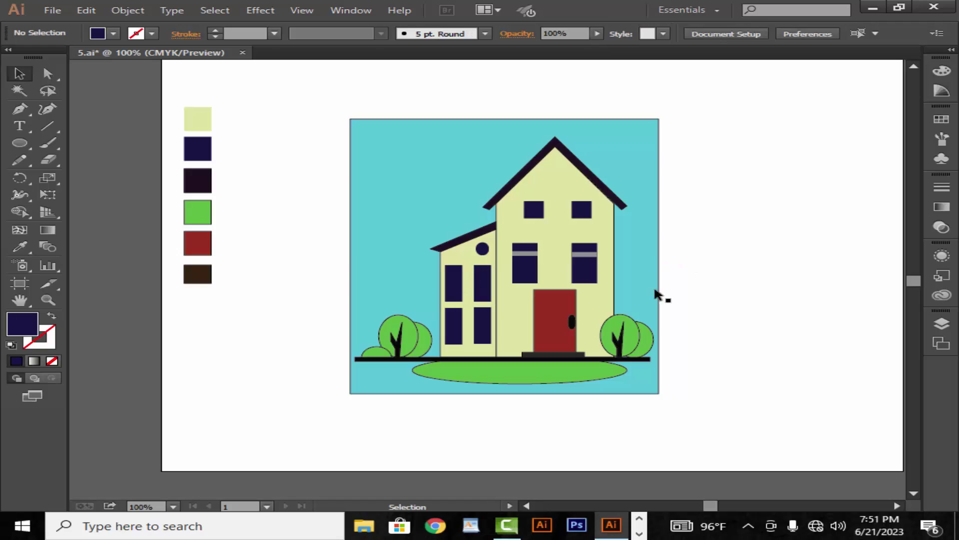
left_click(482, 287)
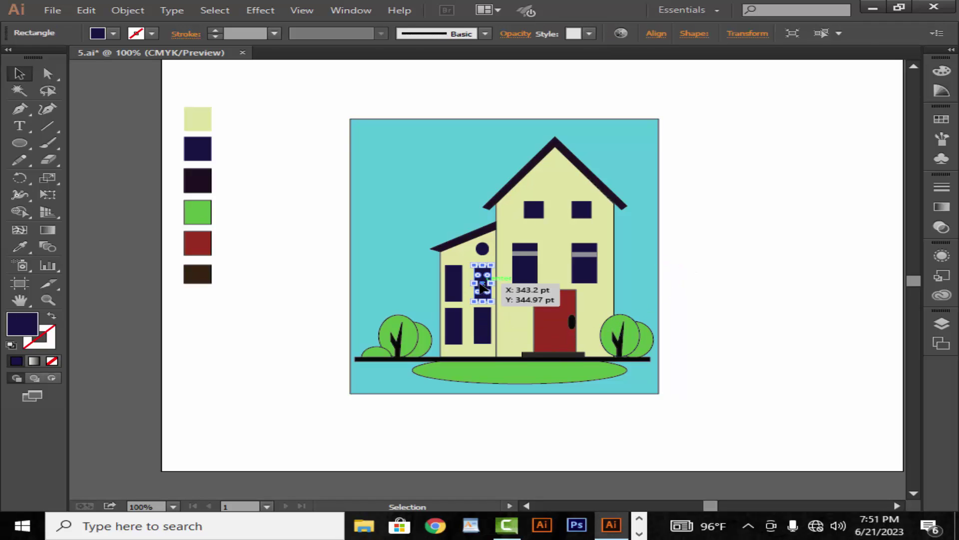
left_click(782, 297)
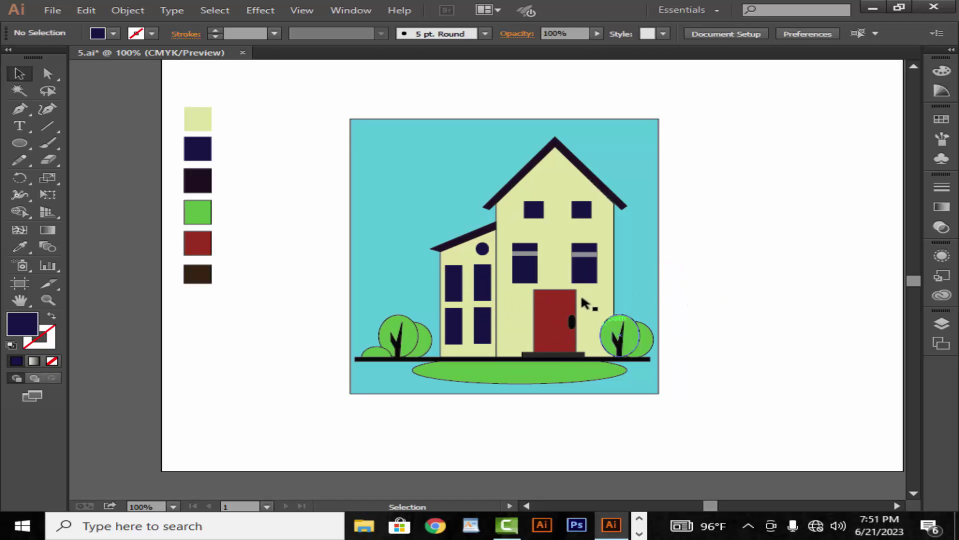